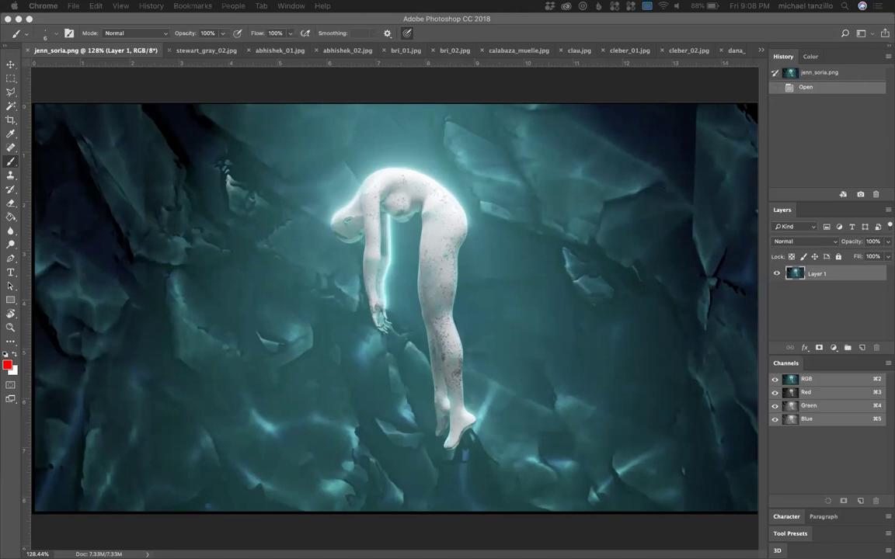
Step: Open fran.jpg from the open-documents list and compare it with fran_ref.jpg and fran_ref02.jpg
left_click(758, 50)
left_click(758, 50)
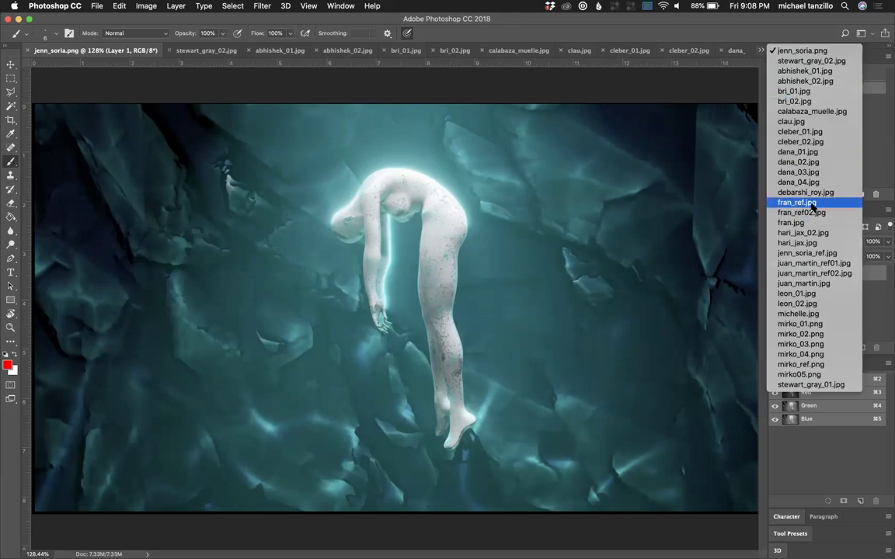
left_click(814, 223)
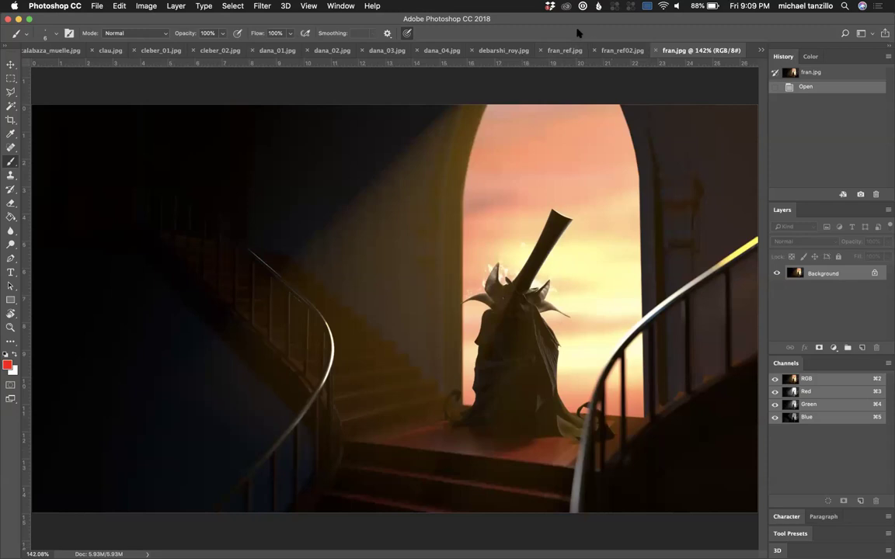
left_click(565, 50)
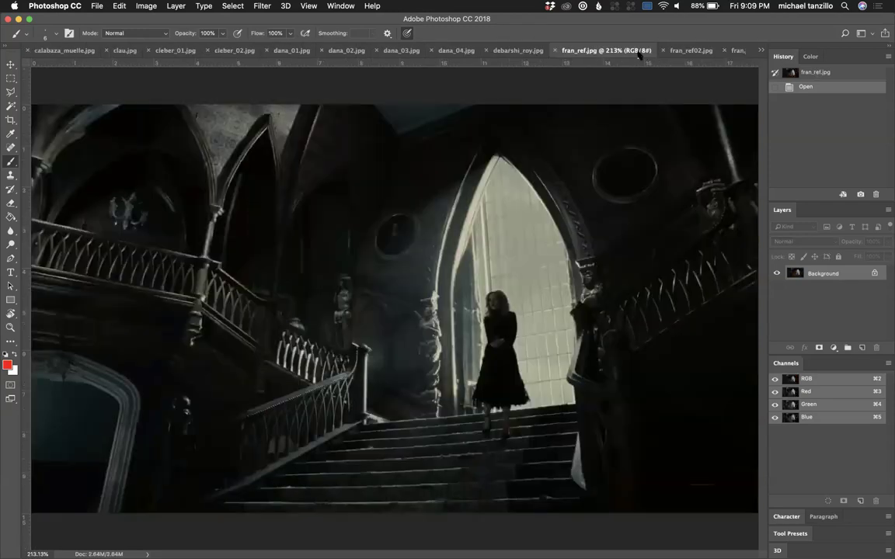
left_click(691, 49)
left_click(732, 50)
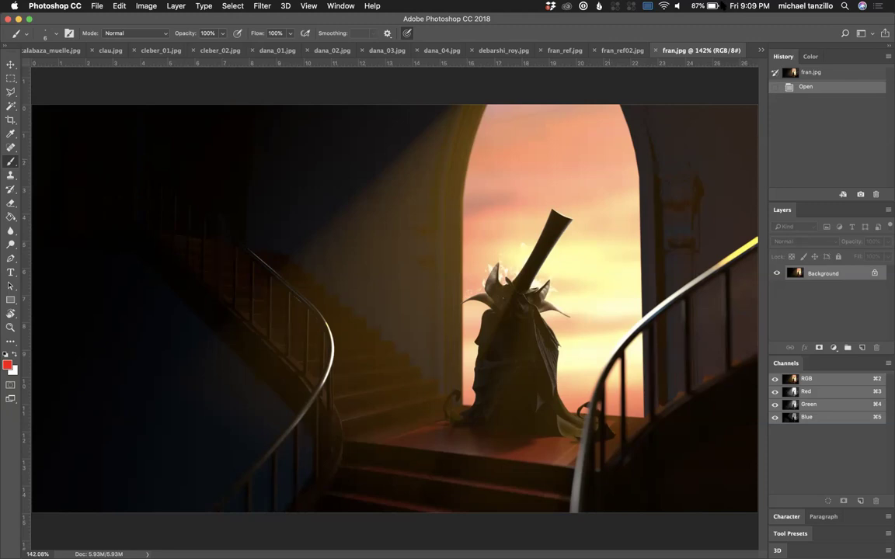
left_click(564, 50)
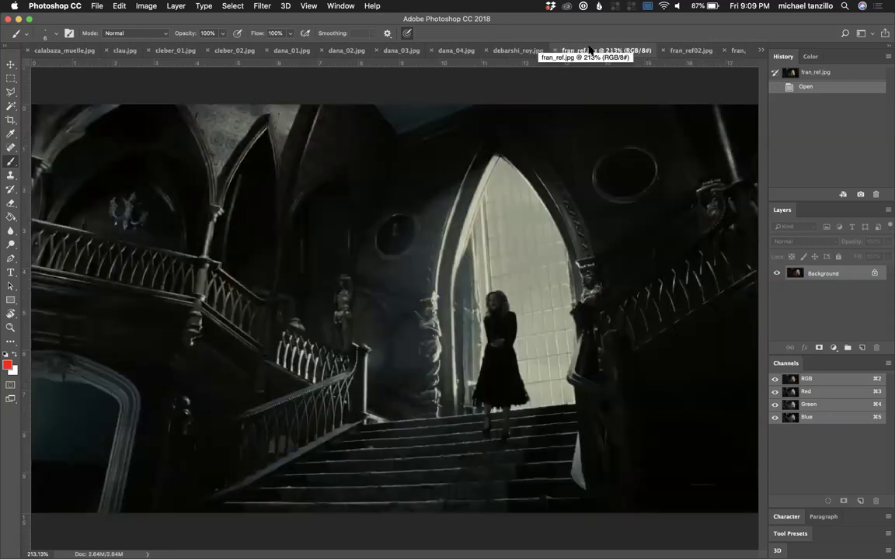
left_click(694, 51)
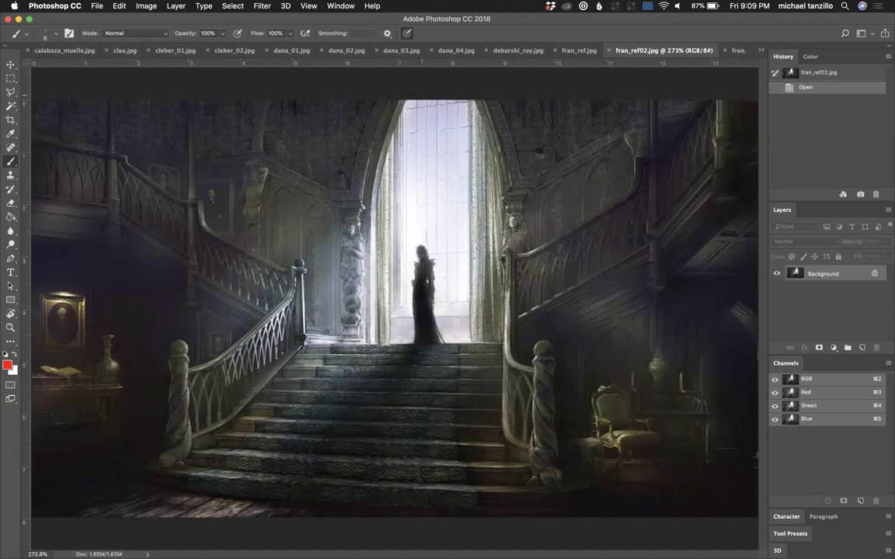
left_click(579, 50)
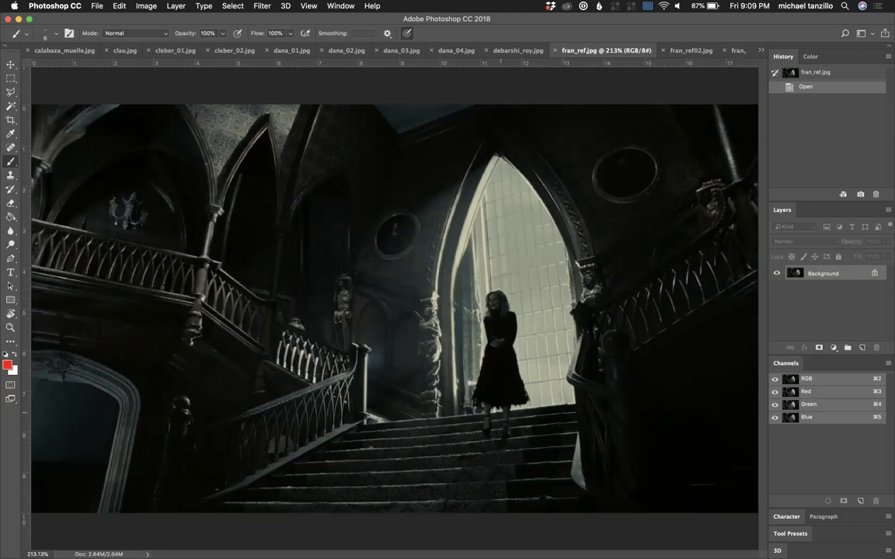
mouse_move(519, 274)
left_mouse_down()
mouse_move(482, 278)
mouse_move(438, 406)
mouse_move(447, 464)
mouse_move(538, 441)
mouse_move(519, 287)
left_mouse_up()
key("super+z")
left_click(735, 50)
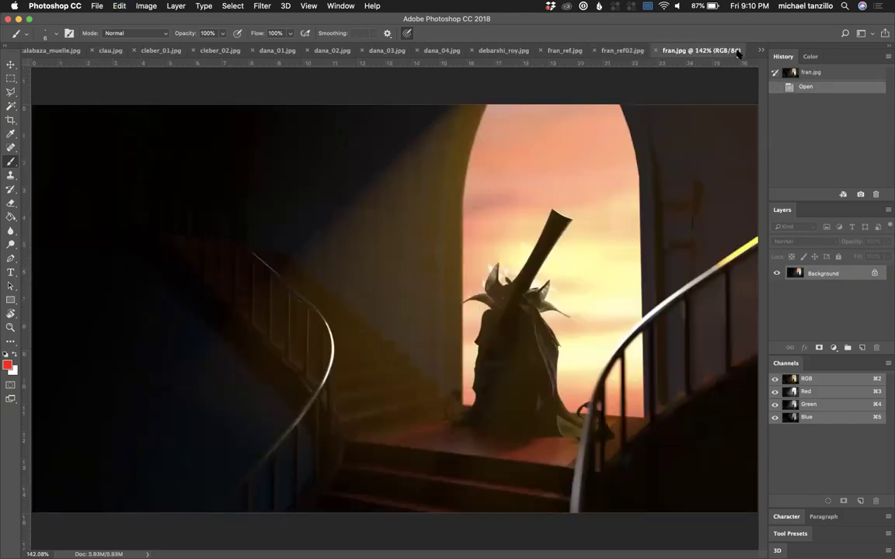
left_click(622, 51)
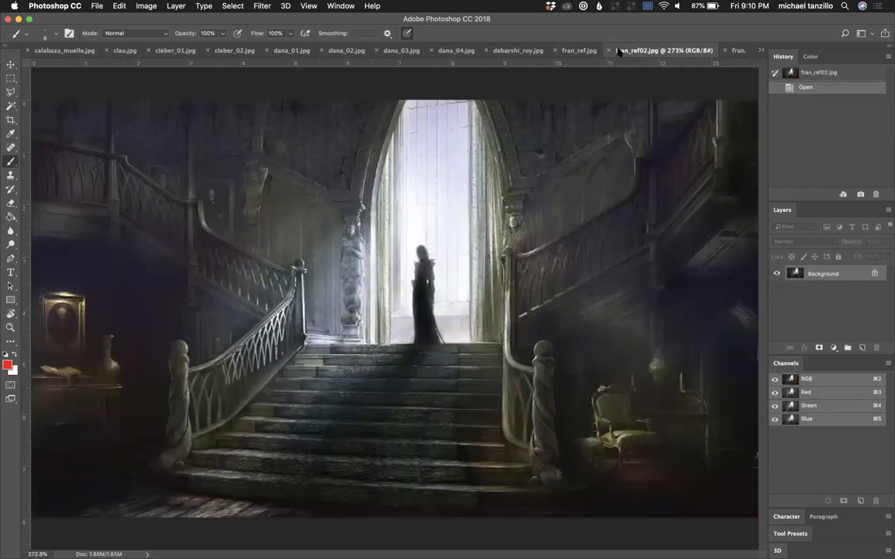
key("ctrl+Tab")
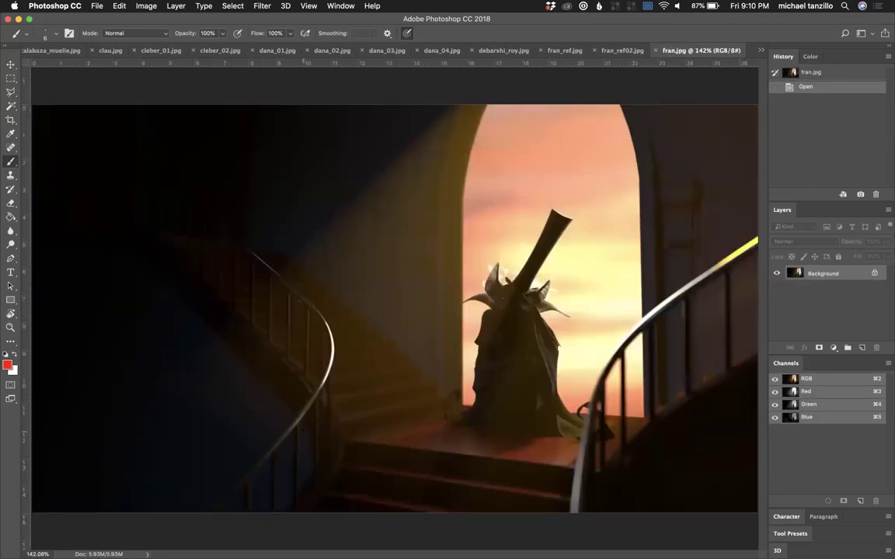
mouse_move(276, 112)
left_mouse_down()
mouse_move(209, 144)
mouse_move(165, 243)
left_mouse_up()
key("super+z")
key("ctrl+Tab")
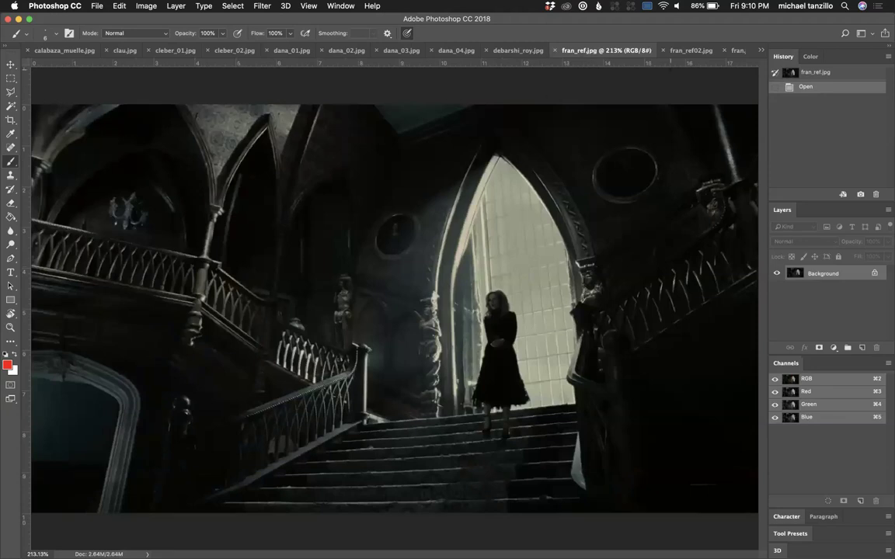
left_click(684, 52)
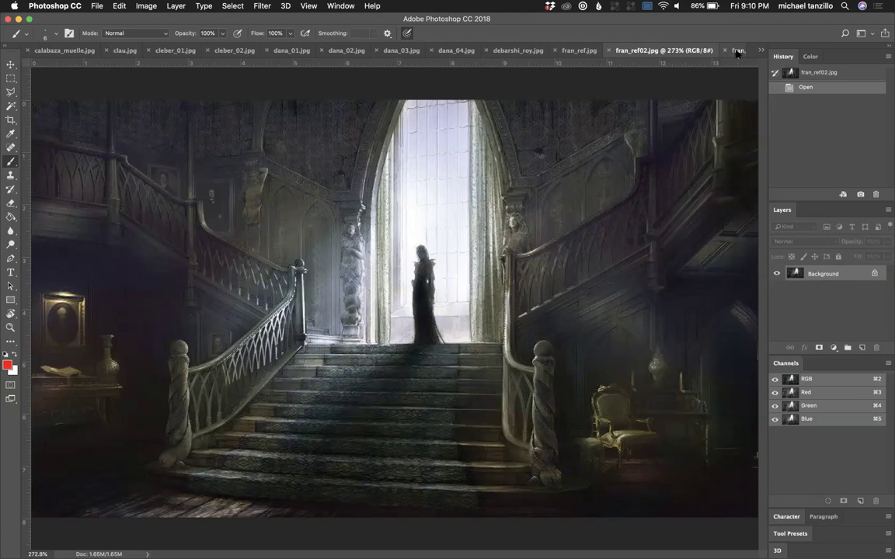
key("ctrl+Tab")
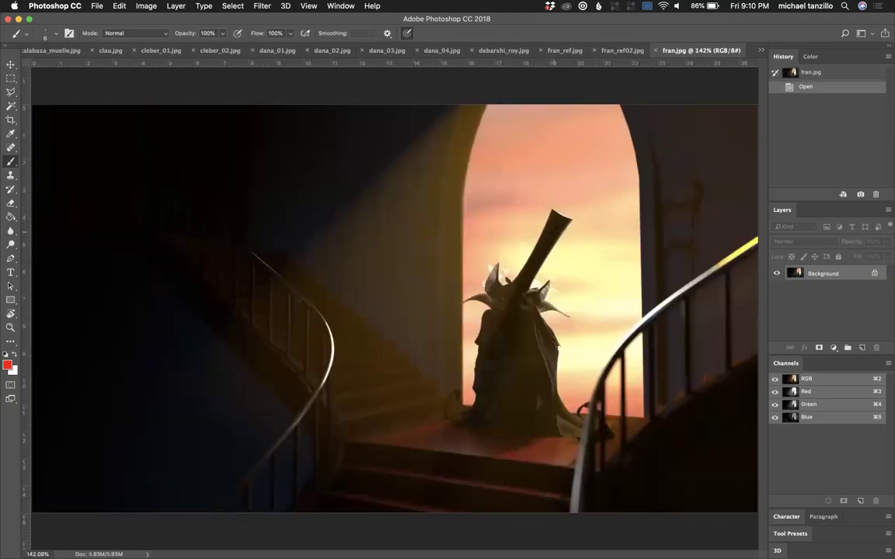
left_click_drag(578, 213, 428, 497)
key("super+z")
mouse_move(589, 189)
left_mouse_down()
mouse_move(448, 459)
mouse_move(176, 169)
mouse_move(281, 252)
mouse_move(85, 189)
mouse_move(310, 258)
left_mouse_up()
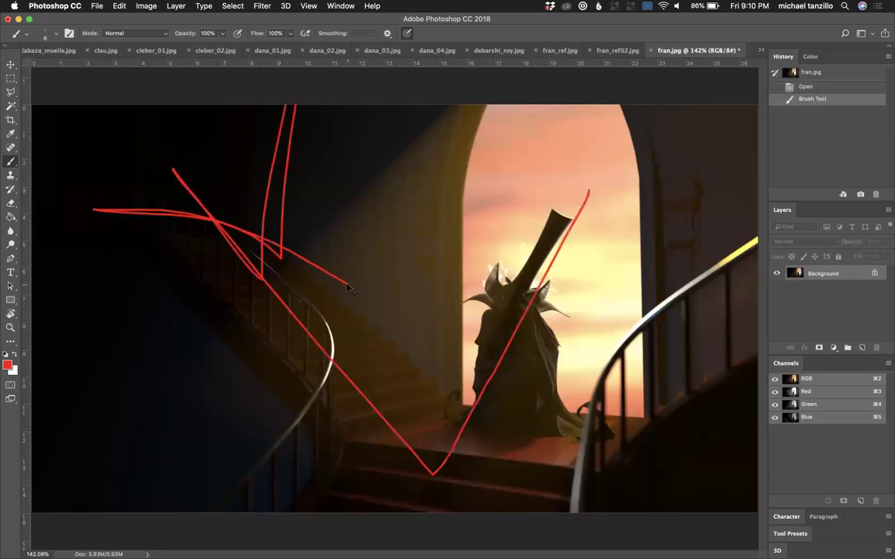
key("super+z")
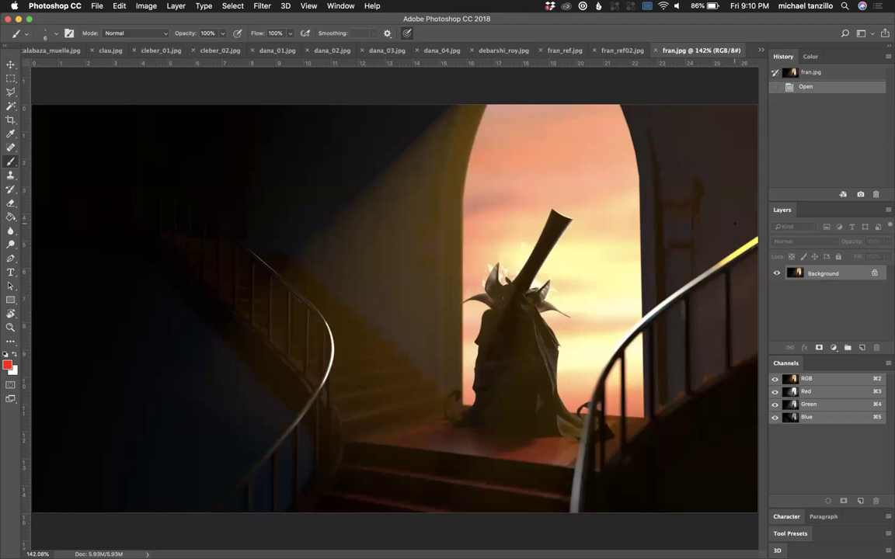
left_click_drag(291, 284, 281, 389)
key("super+z")
mouse_move(713, 153)
left_mouse_down()
mouse_move(632, 184)
mouse_move(650, 342)
left_mouse_up()
key("ctrl+z")
Step: Flip between fran.jpg, fran_ref.jpg and fran_ref02.jpg to compare the render with its references
left_click(571, 51)
left_click(688, 51)
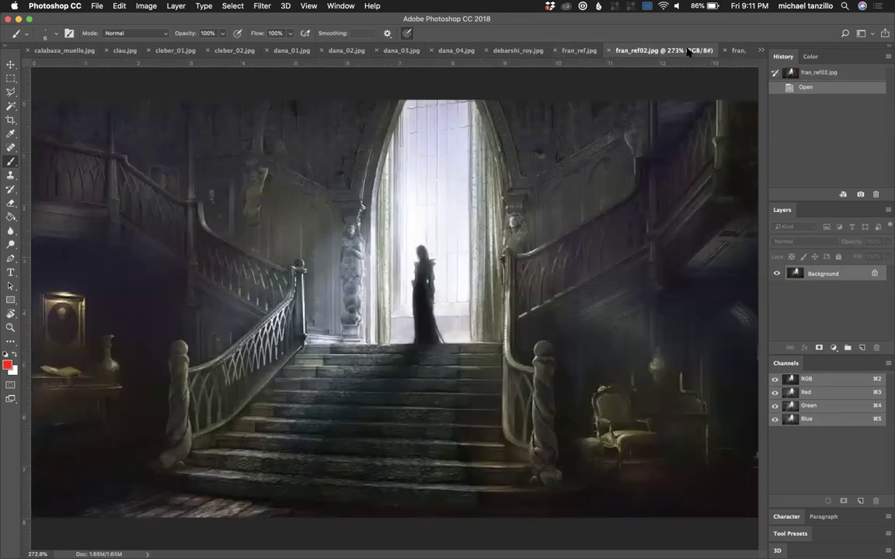
left_click(739, 50)
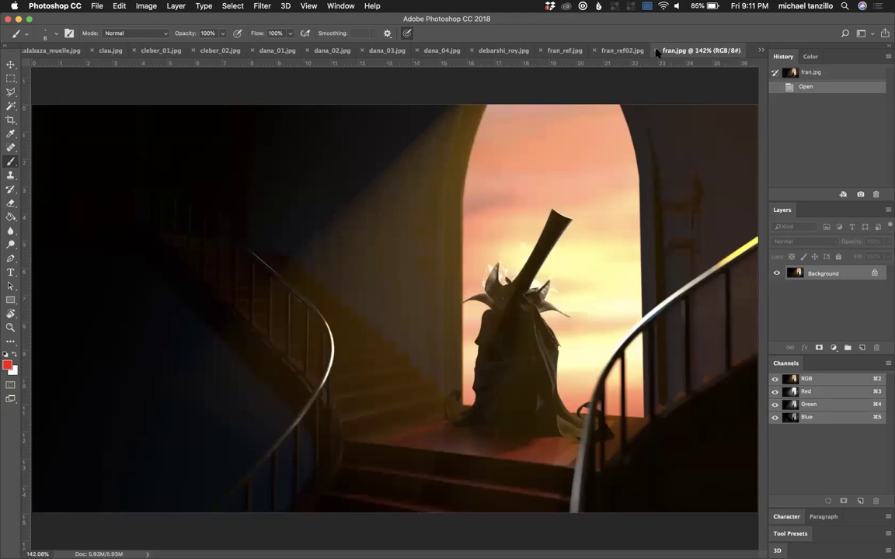
left_click(558, 49)
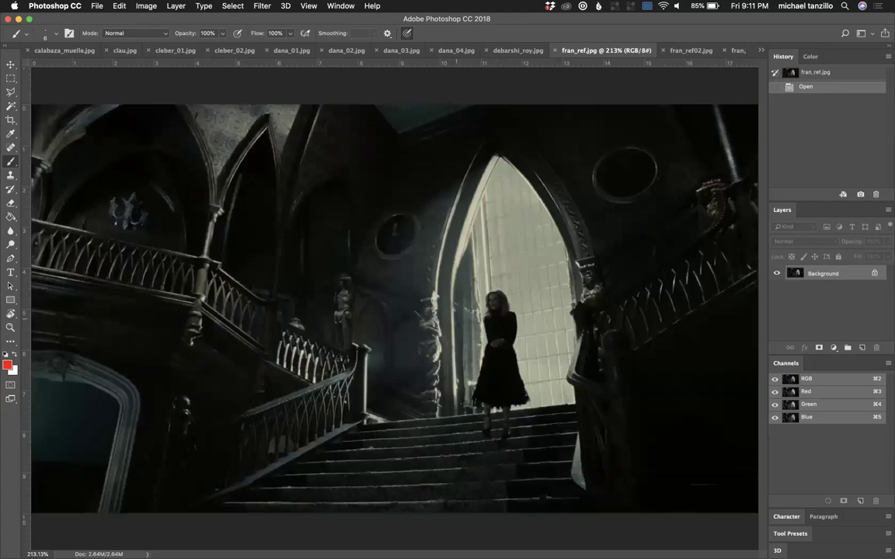
key("ctrl+Tab")
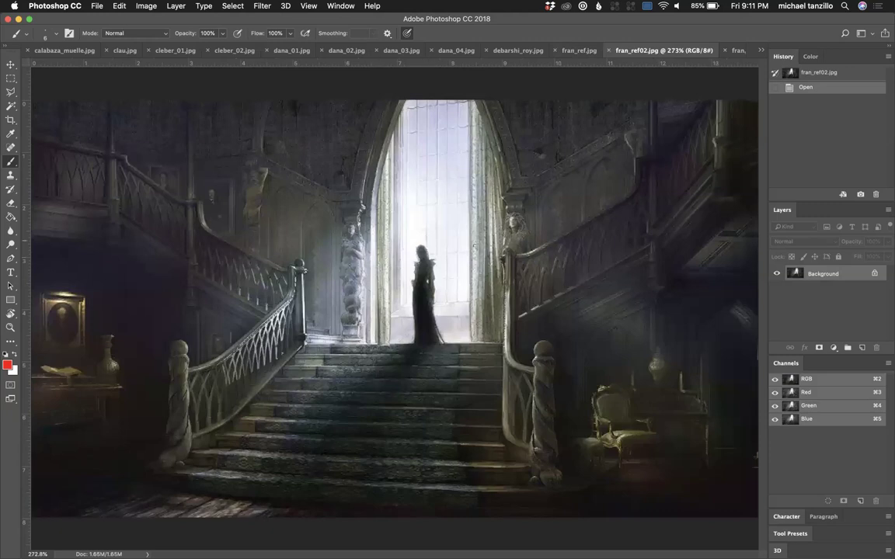
left_click(736, 52)
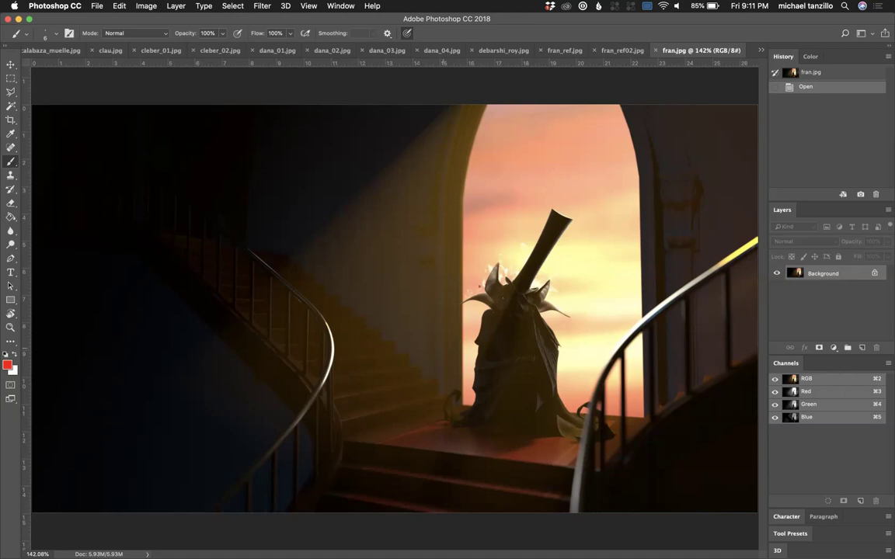
left_click(618, 49)
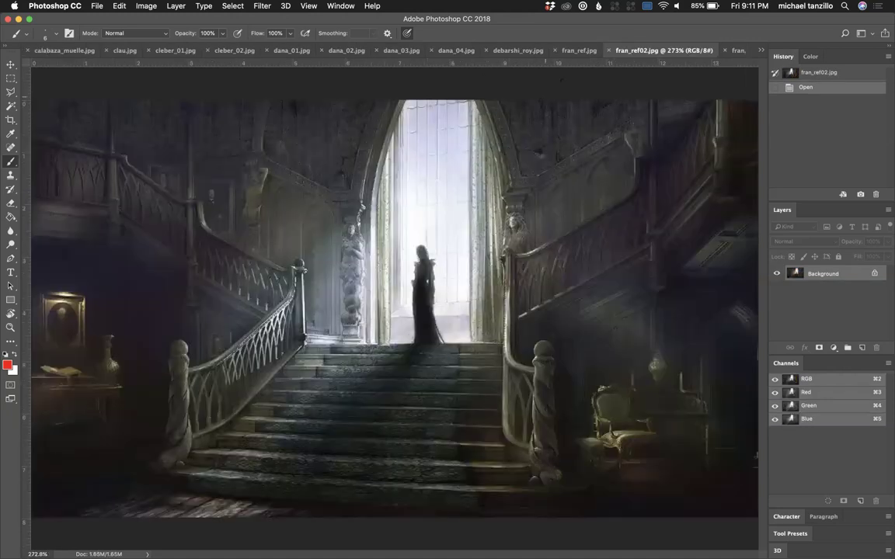
left_click(579, 50)
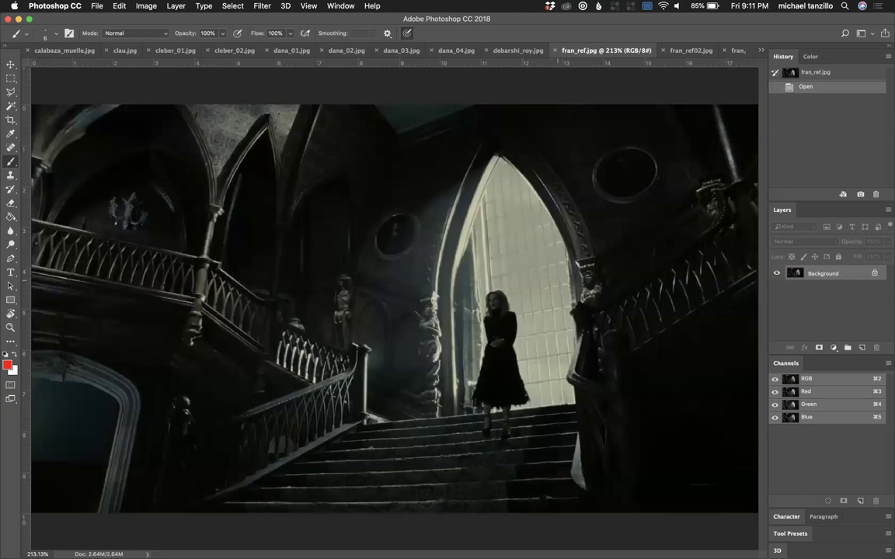
left_click(734, 50)
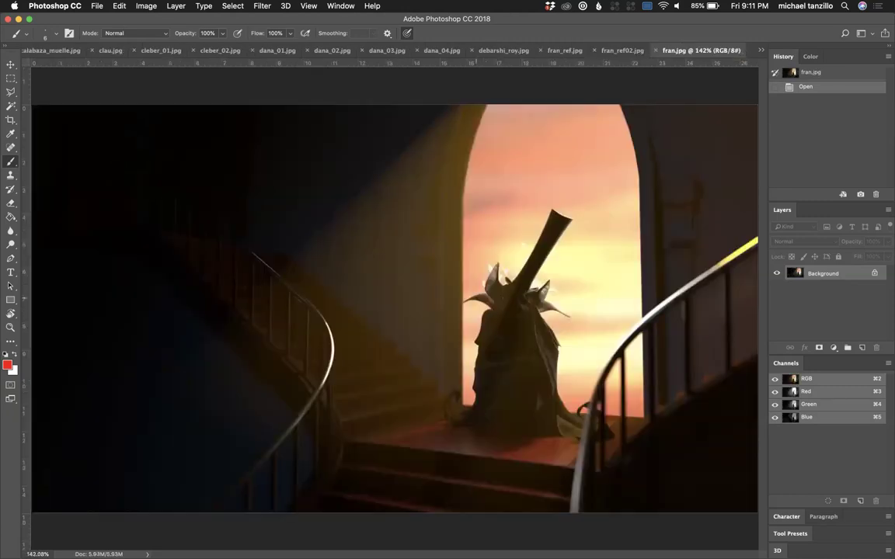
Step: Try red arrow, horn and left-side strokes on fran.jpg, undo them all, then close fran_ref.jpg
mouse_move(495, 437)
left_mouse_down()
mouse_move(507, 307)
mouse_move(523, 322)
left_mouse_up()
key("super+z")
mouse_move(483, 303)
left_mouse_down()
mouse_move(491, 264)
mouse_move(501, 278)
left_mouse_up()
key("super+z")
left_click_drag(246, 137, 299, 206)
key("super+z")
left_click(542, 50)
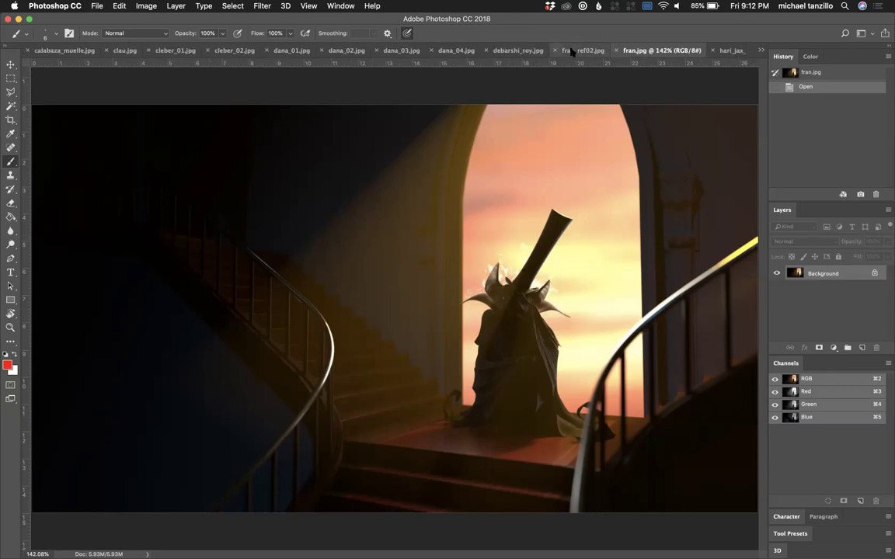
Step: Close fran_ref02.jpg and fran.jpg, then pick leon_01.jpg from the open-documents list
left_click(556, 51)
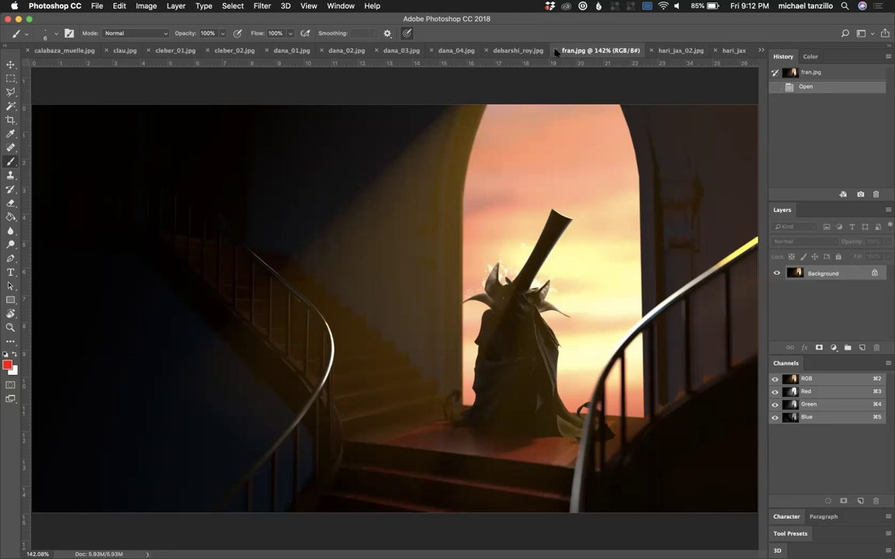
left_click(557, 50)
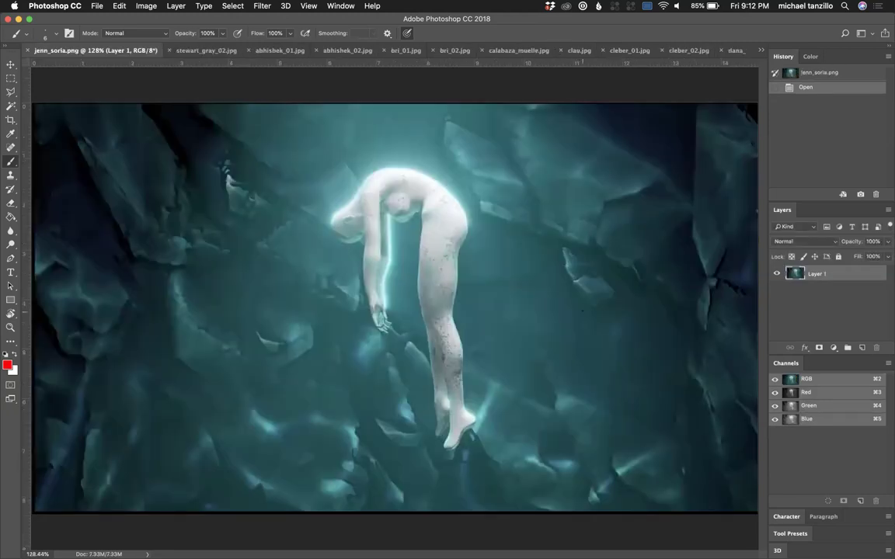
left_click(761, 50)
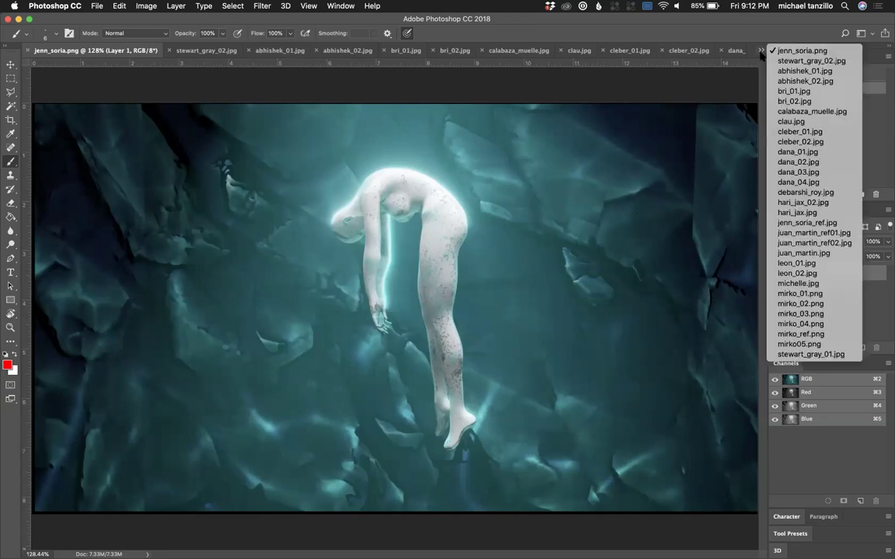
left_click(762, 51)
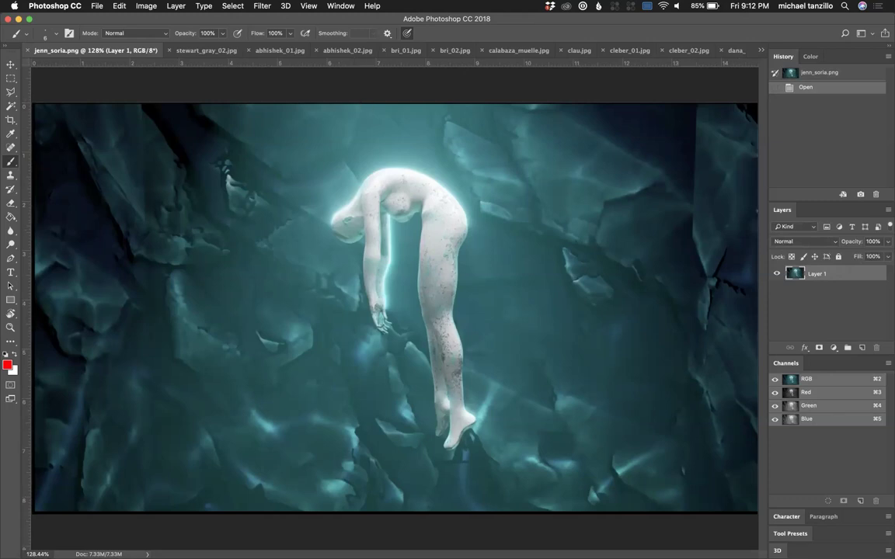
left_click(762, 50)
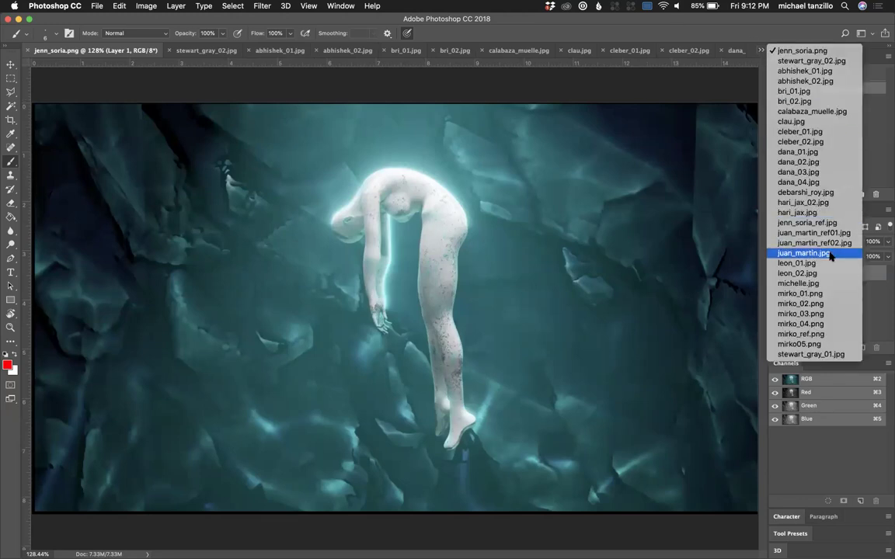
left_click(800, 263)
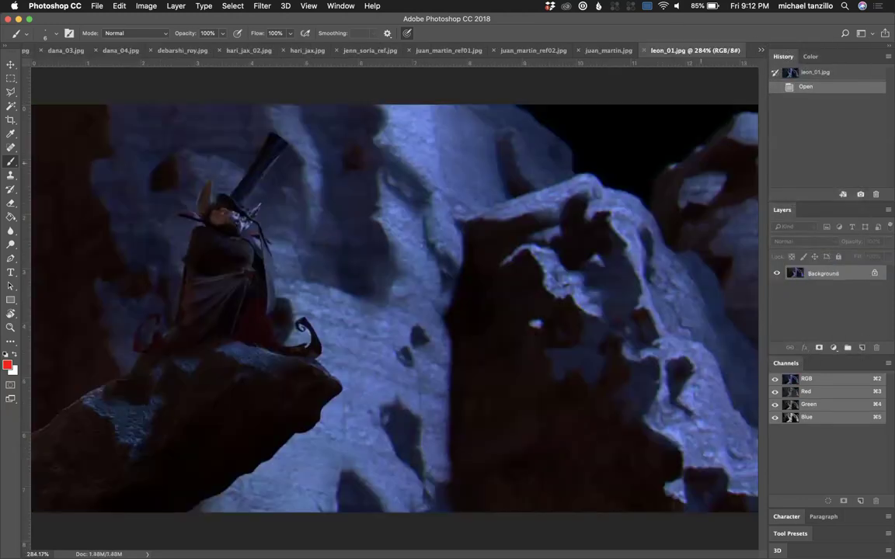
left_click(762, 49)
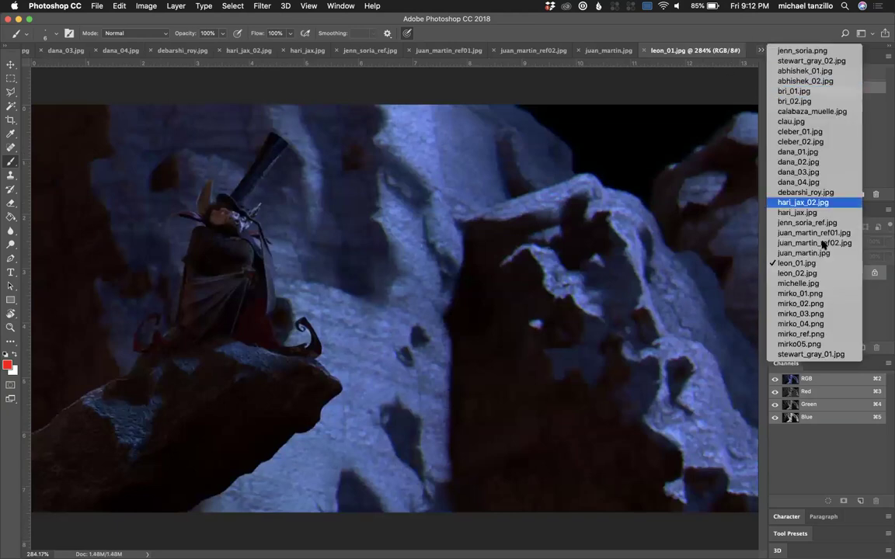
left_click(816, 270)
key("ctrl+Tab")
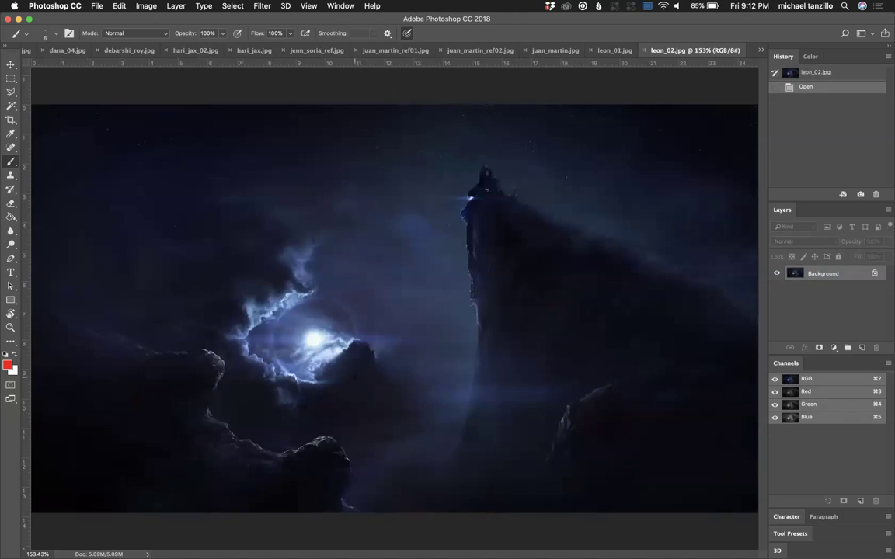
key("ctrl+shift+Tab")
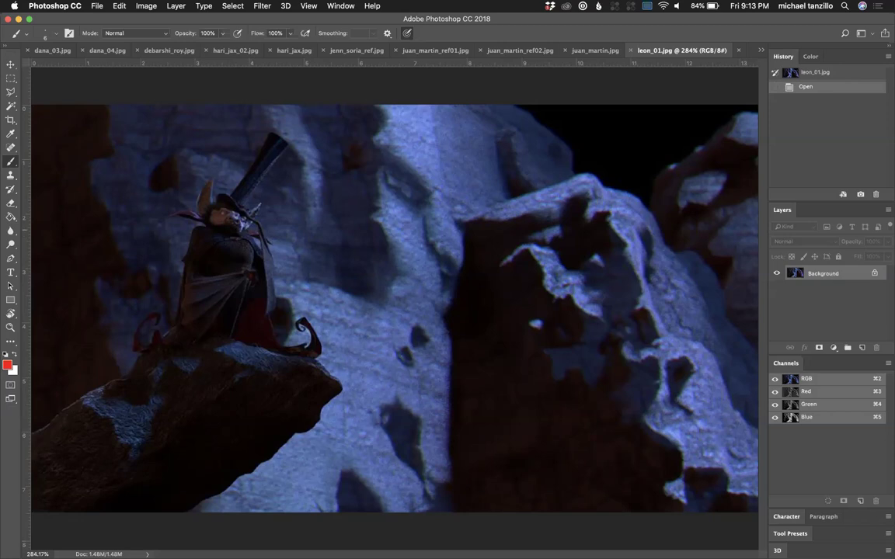
Step: Try red strokes on leon_01.jpg (ledge loop, rock edge, eye circle, rock face), undoing each
mouse_move(193, 287)
left_mouse_down()
mouse_move(191, 261)
mouse_move(195, 278)
left_mouse_up()
key("super+z")
mouse_move(329, 361)
left_mouse_down()
mouse_move(315, 348)
mouse_move(140, 349)
mouse_move(76, 395)
mouse_move(217, 437)
mouse_move(290, 326)
left_mouse_up()
key("super+z")
key("F2")
mouse_move(503, 104)
left_mouse_down()
mouse_move(567, 159)
mouse_move(578, 184)
mouse_move(656, 216)
mouse_move(683, 199)
mouse_move(698, 168)
mouse_move(754, 132)
mouse_move(752, 113)
mouse_move(726, 109)
mouse_move(526, 116)
mouse_move(505, 105)
left_mouse_up()
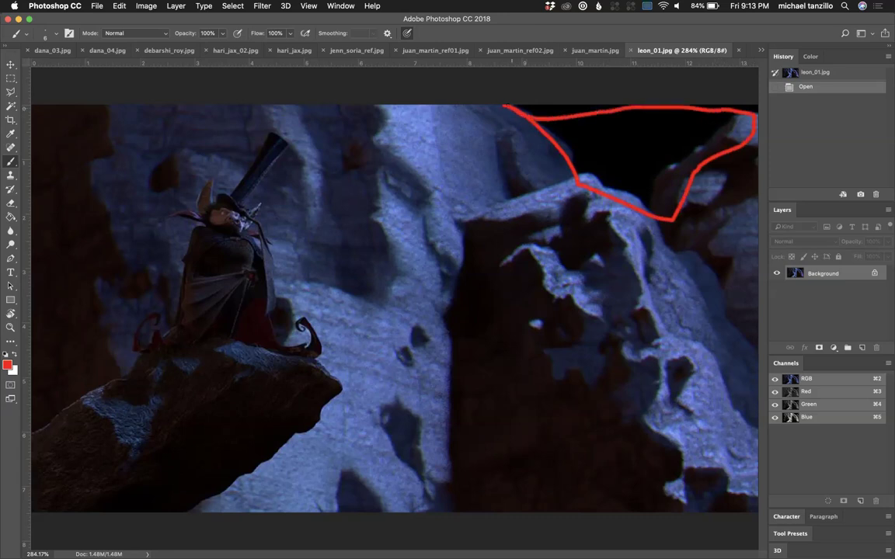
key("super+z")
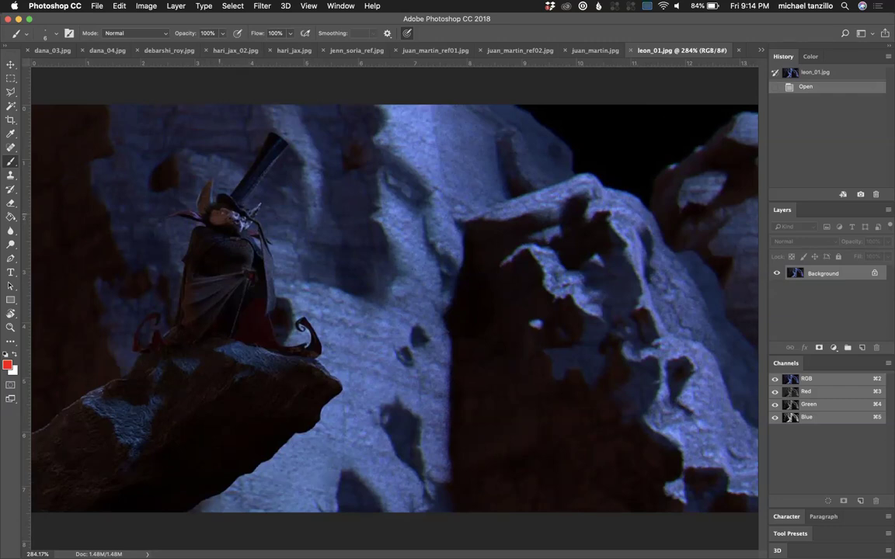
mouse_move(223, 205)
left_mouse_down()
mouse_move(207, 220)
mouse_move(233, 225)
mouse_move(226, 205)
left_mouse_up()
key("super+z")
mouse_move(107, 113)
left_mouse_down()
mouse_move(121, 385)
mouse_move(183, 356)
mouse_move(245, 349)
mouse_move(298, 363)
left_mouse_up()
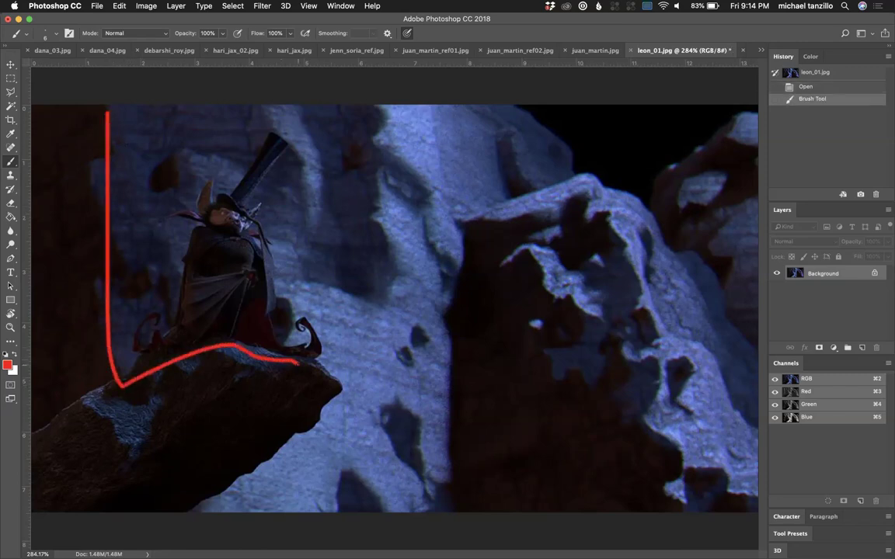
key("super+z")
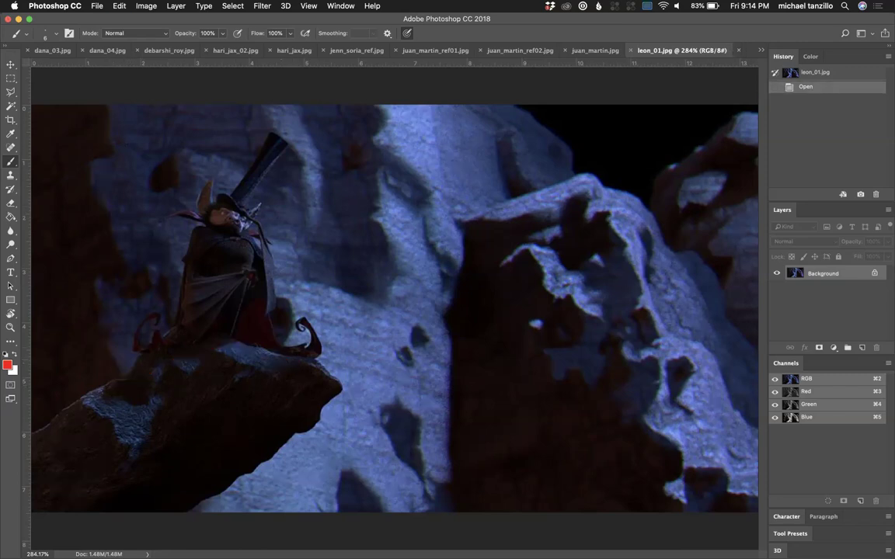
mouse_move(422, 111)
left_mouse_down()
mouse_move(451, 509)
mouse_move(470, 506)
mouse_move(472, 289)
left_mouse_up()
key("super+z")
Step: Paint red diagonals sky-to-hat and across the rocks, vertical strokes below and by the hat, and a central-rock loop
mouse_move(663, 108)
left_mouse_down()
mouse_move(398, 141)
mouse_move(263, 177)
left_mouse_up()
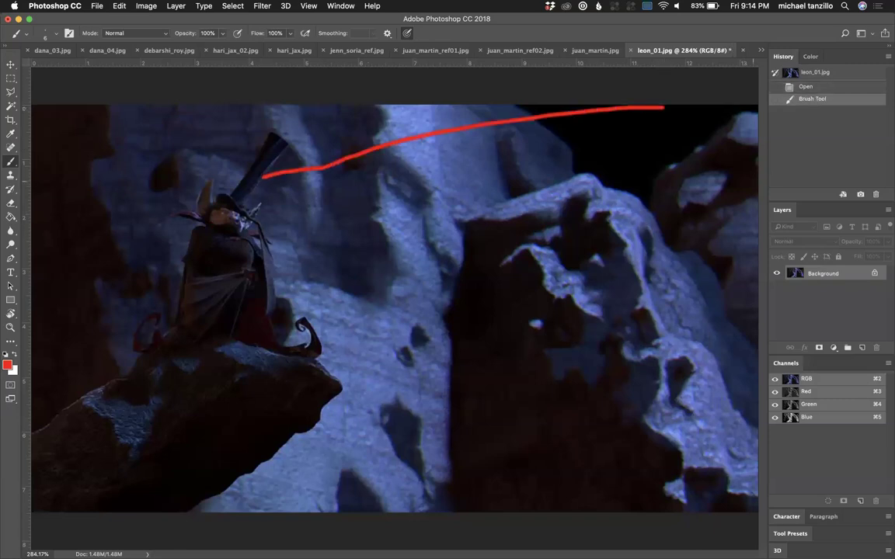
left_click_drag(753, 182, 270, 388)
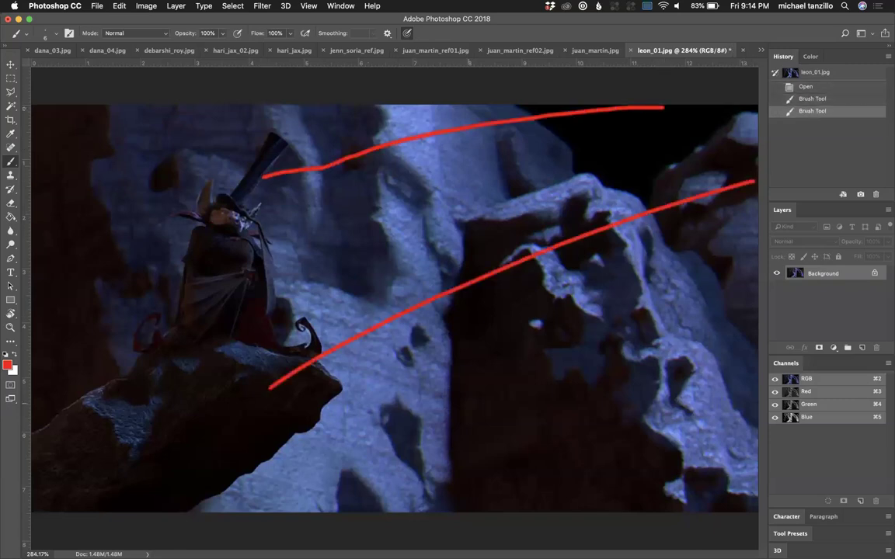
left_click_drag(346, 408, 359, 511)
left_click_drag(411, 396, 399, 511)
left_click_drag(479, 424, 475, 491)
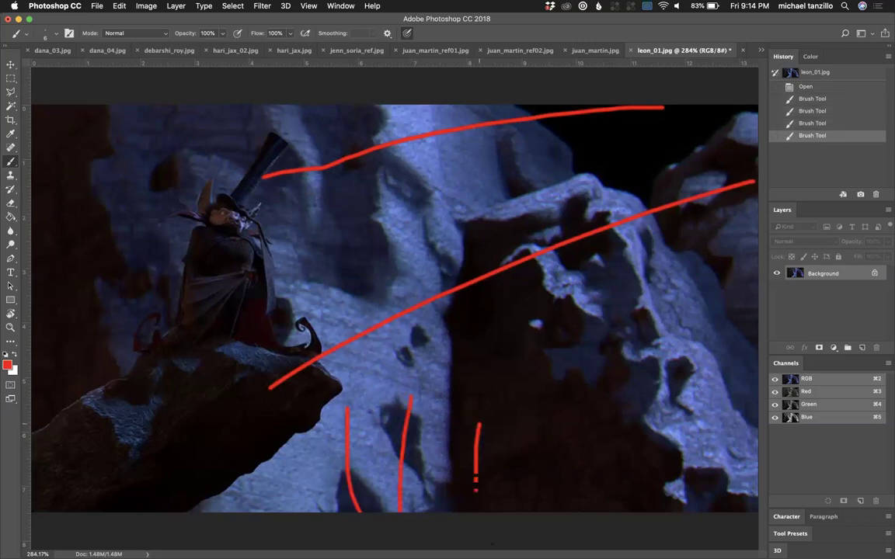
left_click_drag(618, 386, 629, 511)
left_click_drag(289, 115, 285, 164)
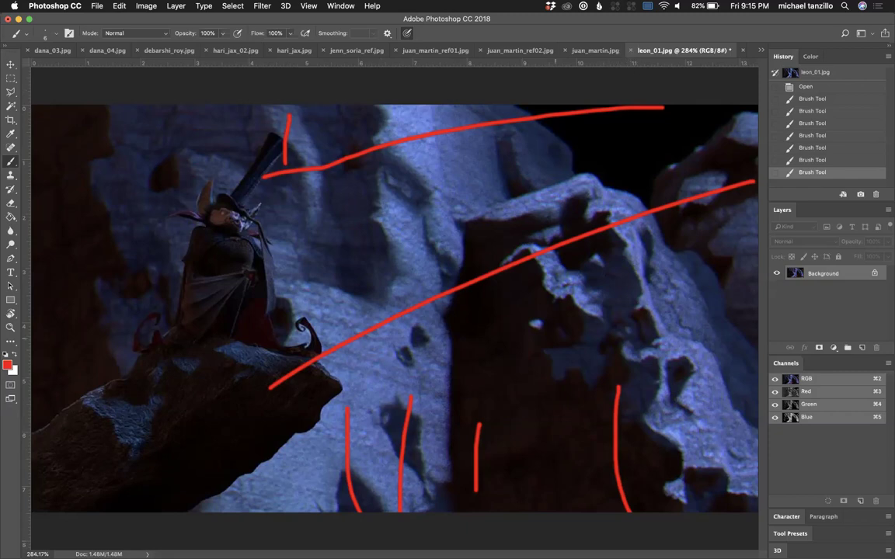
mouse_move(579, 305)
left_mouse_down()
mouse_move(552, 253)
mouse_move(602, 211)
mouse_move(604, 237)
left_mouse_up()
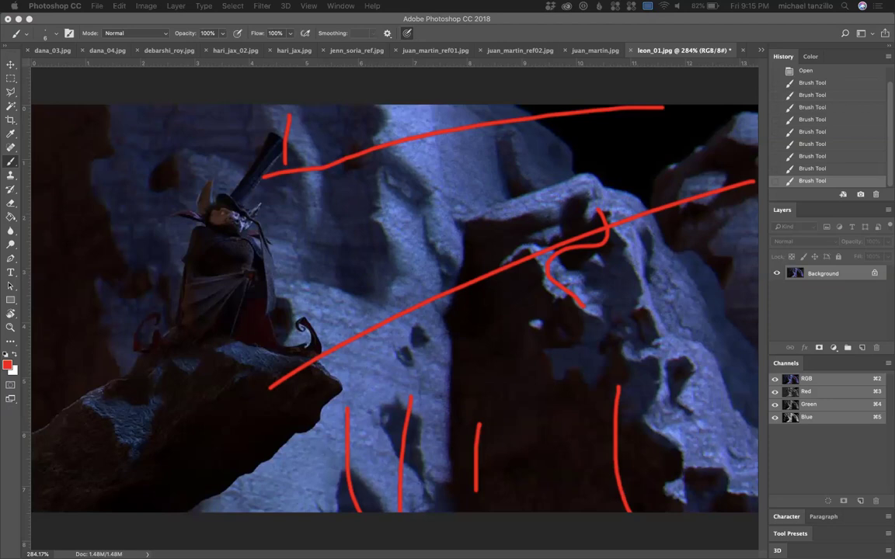
key("super+Tab")
scroll(374, 236, "down", 10)
scroll(374, 236, "down", 3)
scroll(378, 272, "up", 2)
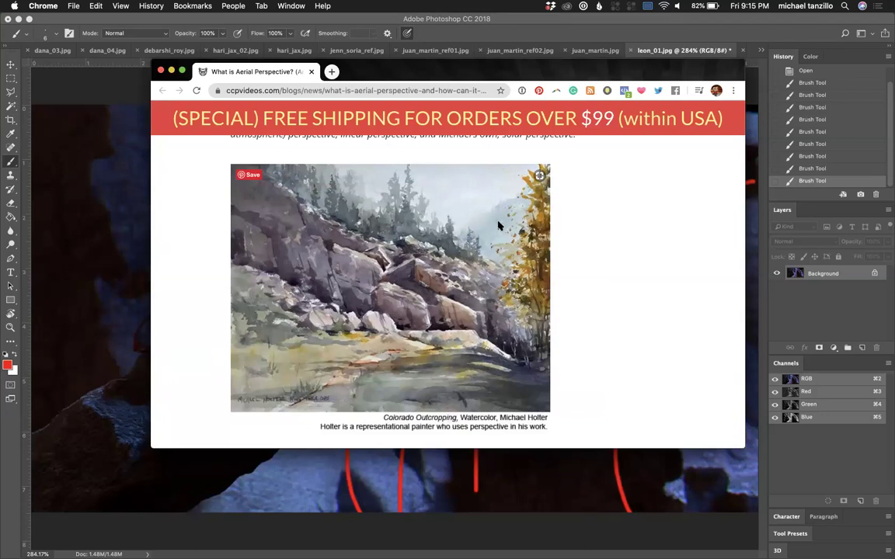
scroll(498, 225, "down", 10)
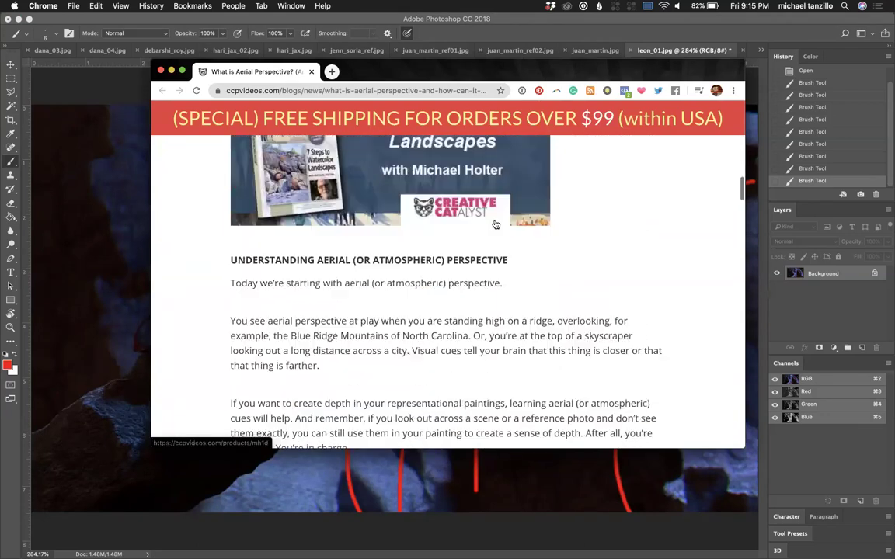
scroll(495, 224, "down", 8)
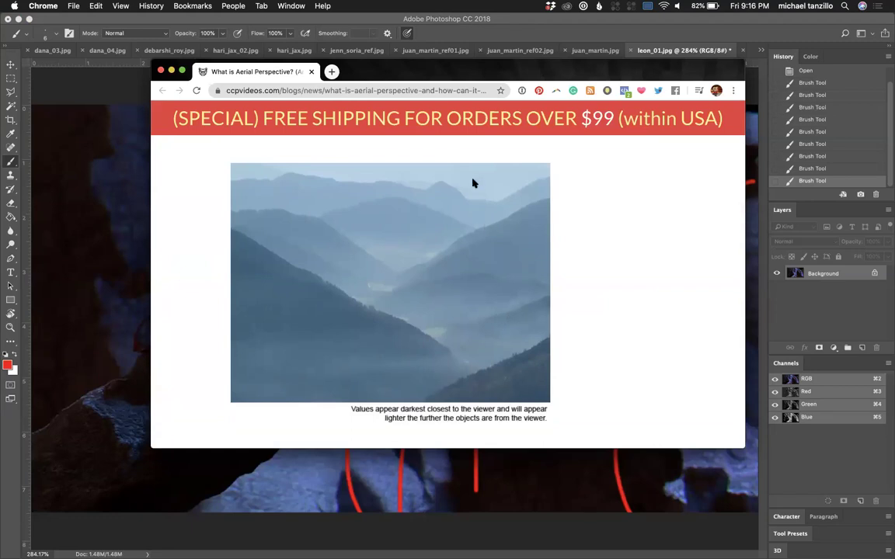
scroll(473, 184, "down", 5)
scroll(472, 184, "down", 3)
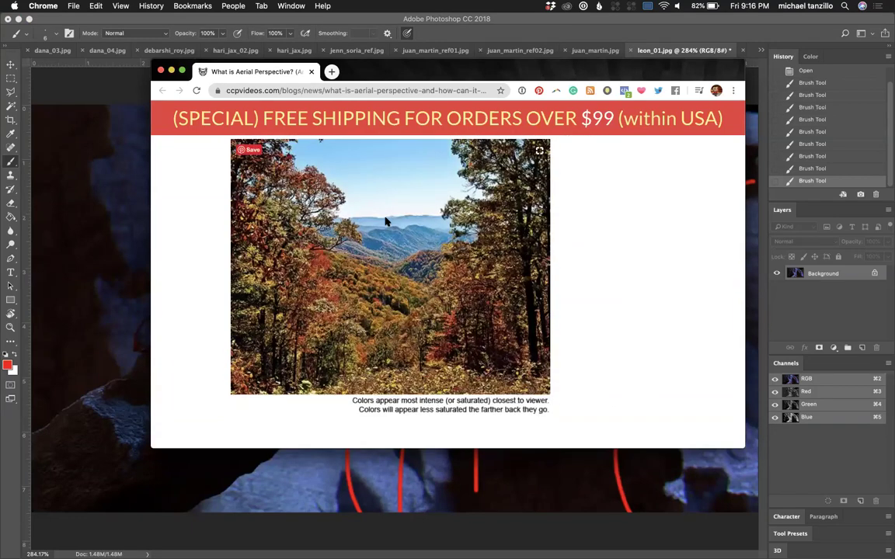
left_click(161, 70)
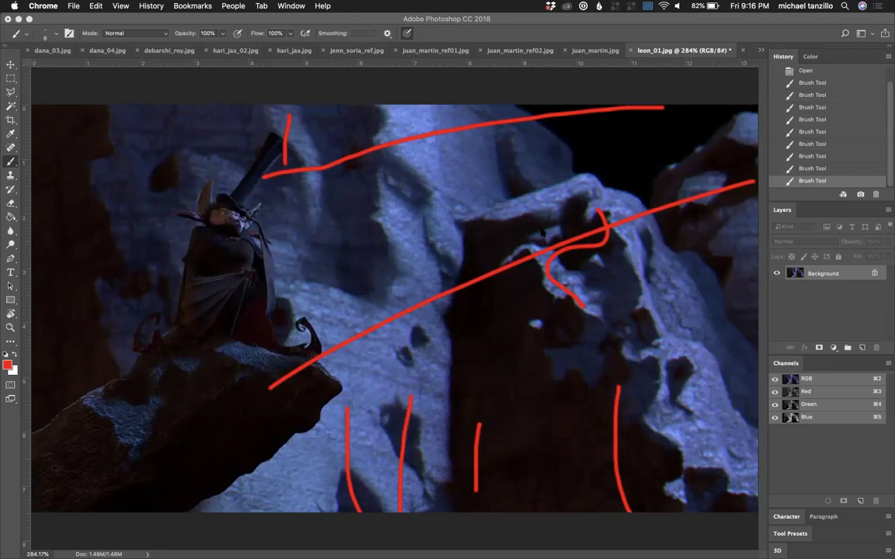
Step: Close leon_01.jpg, discarding its red markup without saving
left_click(630, 51)
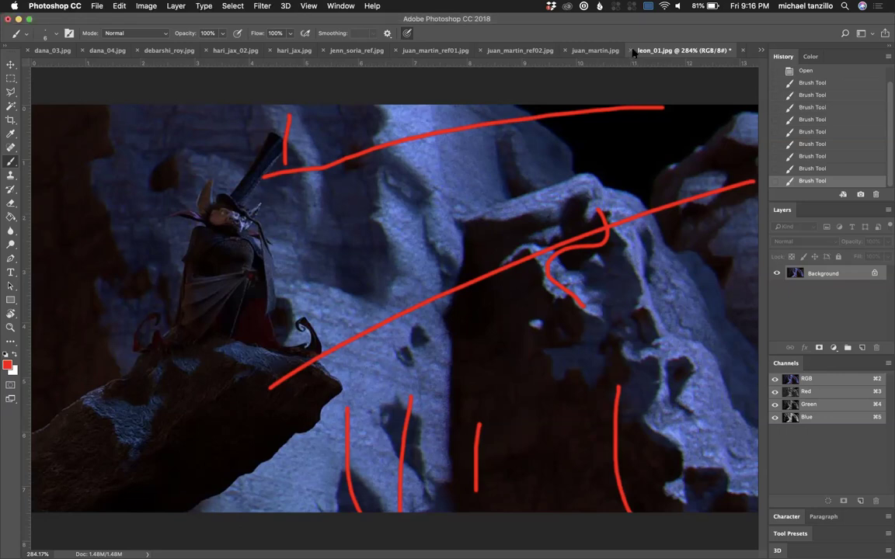
left_click(633, 50)
left_click(426, 195)
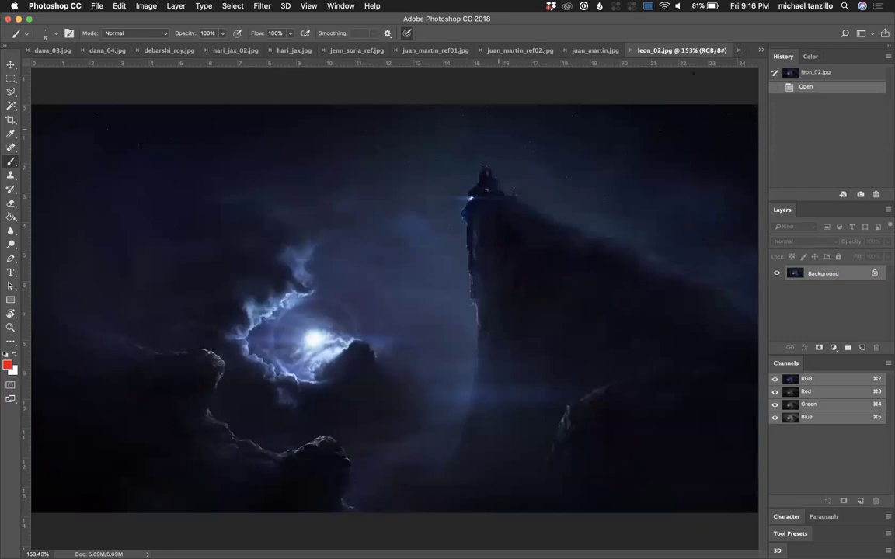
left_click(748, 6)
left_click(685, 62)
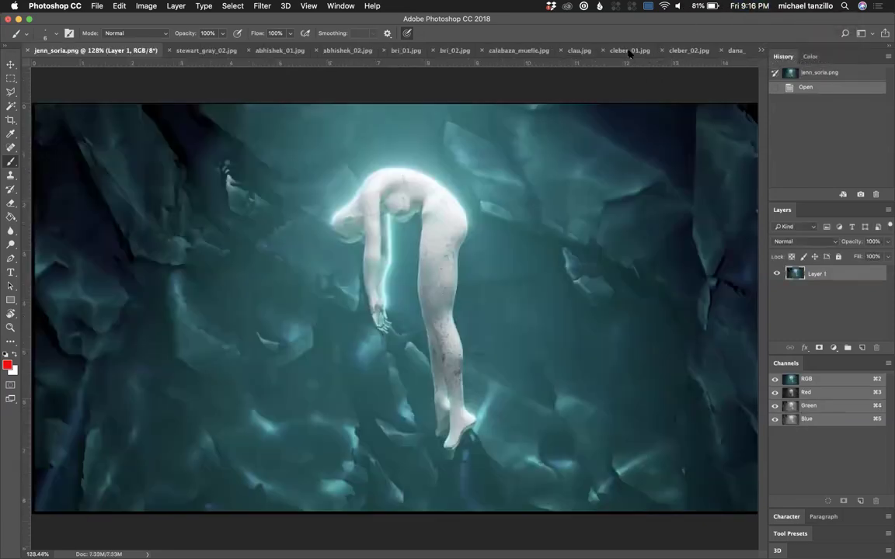
Step: Close the moonlit tower render and bring up dana_01.jpg, the stained-glass hall render
left_click(630, 51)
key("super+q")
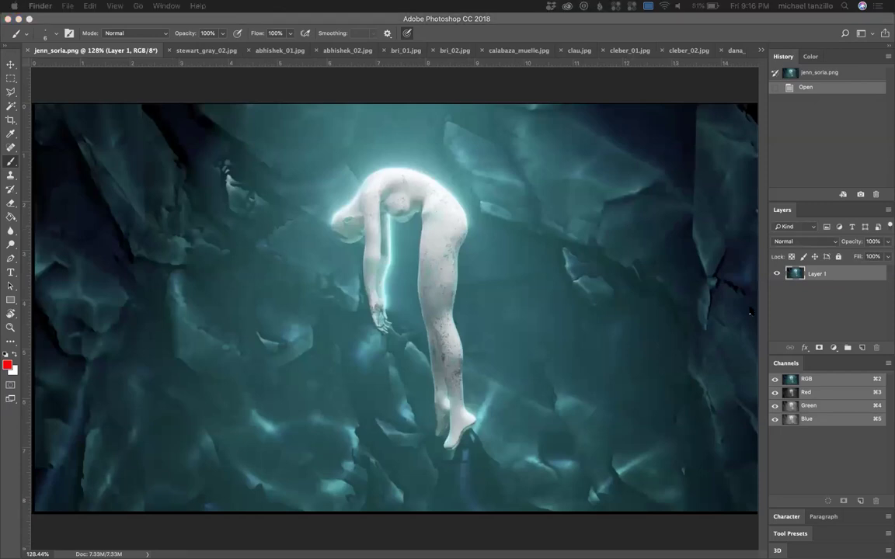
mouse_move(177, 550)
left_click(732, 51)
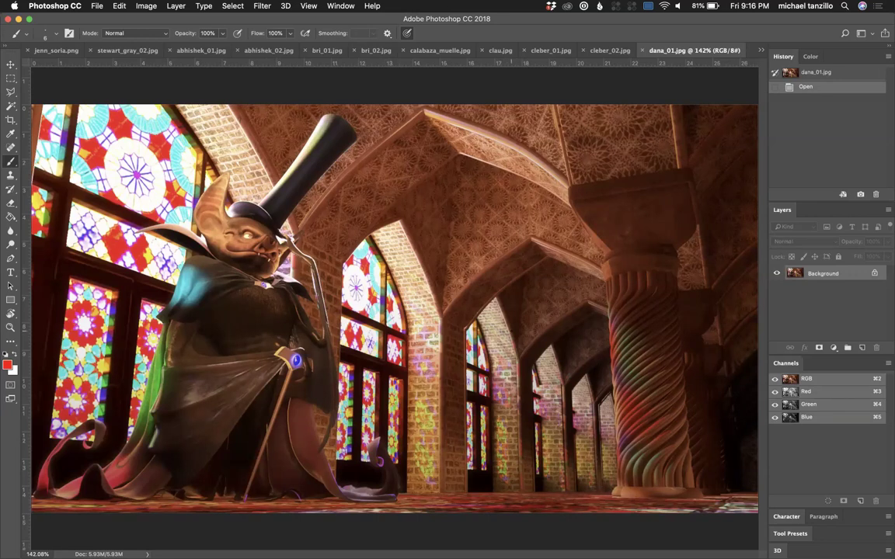
left_click(761, 50)
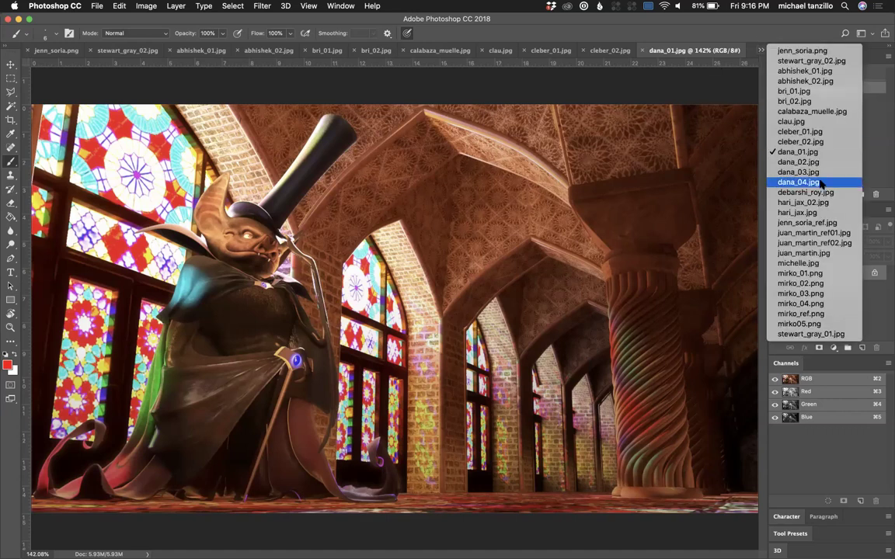
left_click(798, 152)
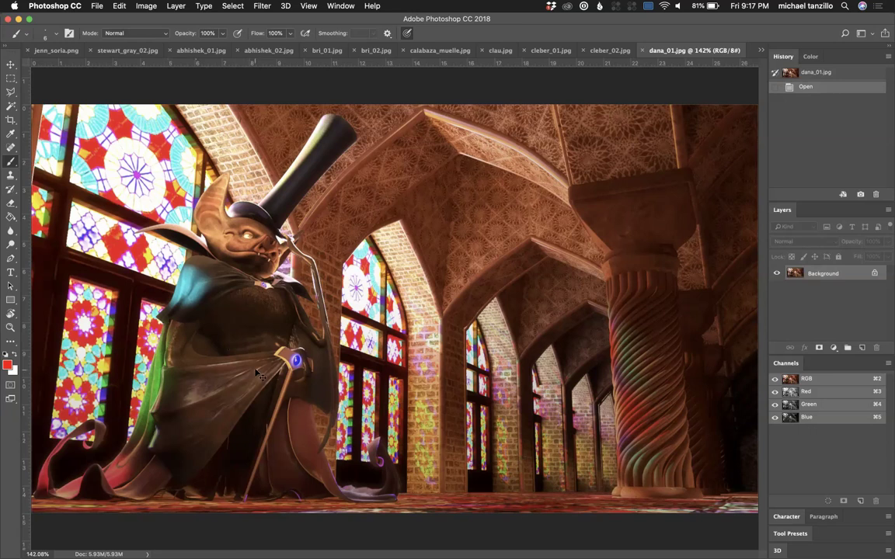
key("ctrl+Tab")
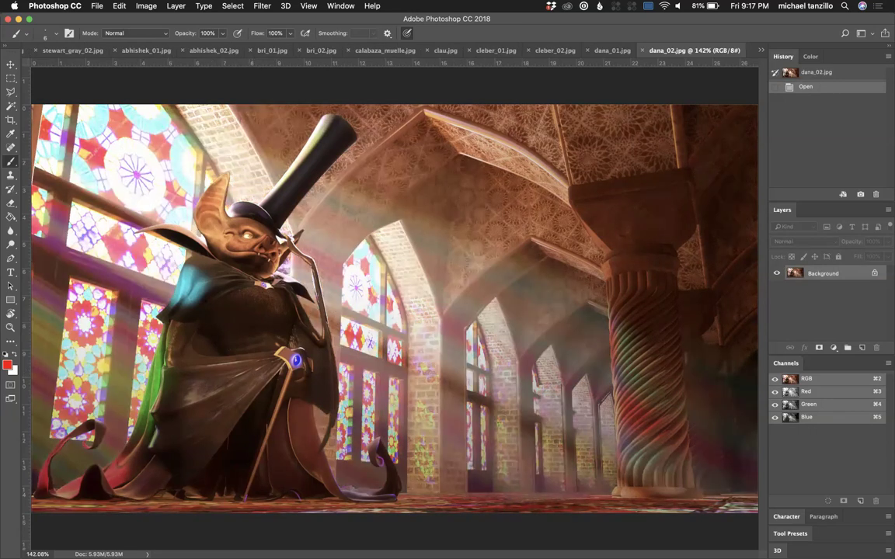
key("ctrl+Tab")
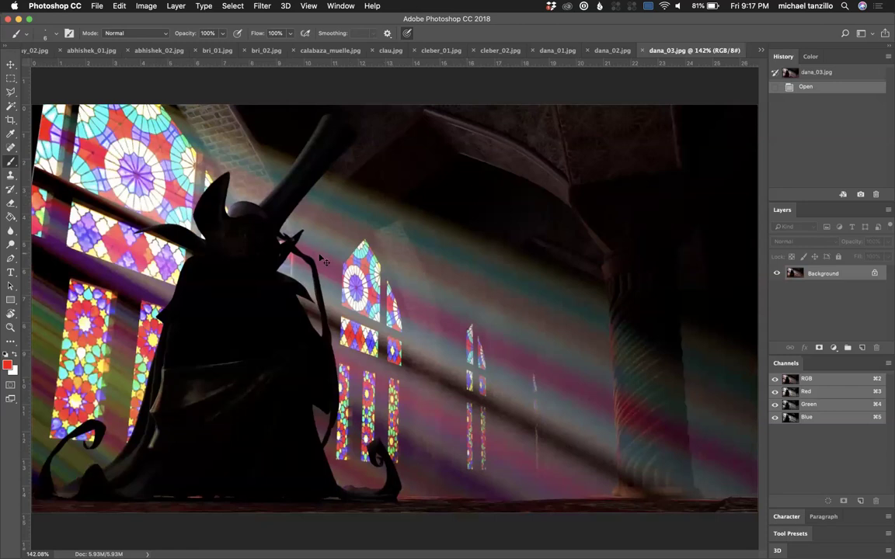
key("ctrl+Tab")
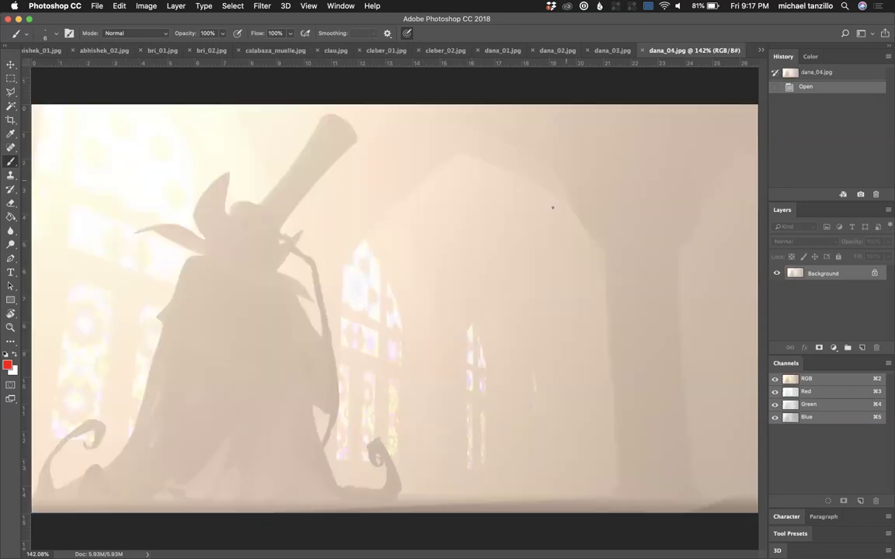
left_click(498, 49)
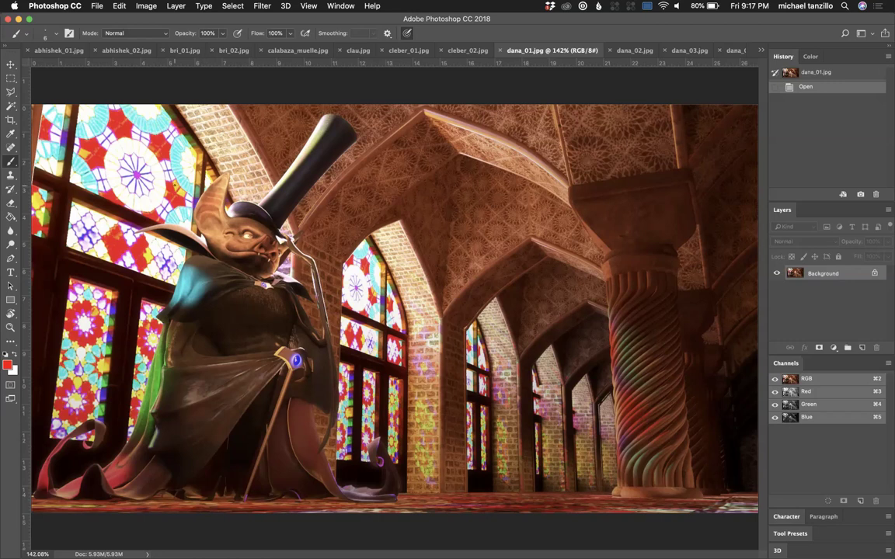
Step: Try red strokes on the bat's face, ear and cane gem in dana_01.jpg, undoing each
left_click_drag(202, 223, 237, 240)
key("super+z")
mouse_move(201, 191)
left_mouse_down()
mouse_move(211, 226)
mouse_move(249, 233)
mouse_move(271, 253)
left_mouse_up()
key("super+z")
left_click_drag(199, 195, 204, 154)
key("super+z")
mouse_move(202, 191)
left_mouse_down()
mouse_move(203, 158)
mouse_move(186, 214)
mouse_move(196, 208)
left_mouse_up()
key("super+z")
left_click_drag(289, 358, 303, 365)
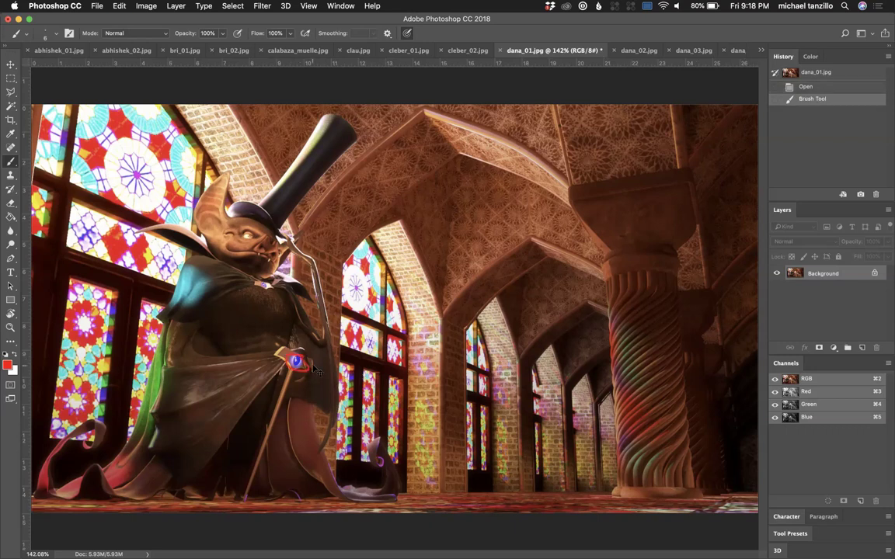
key("super+z")
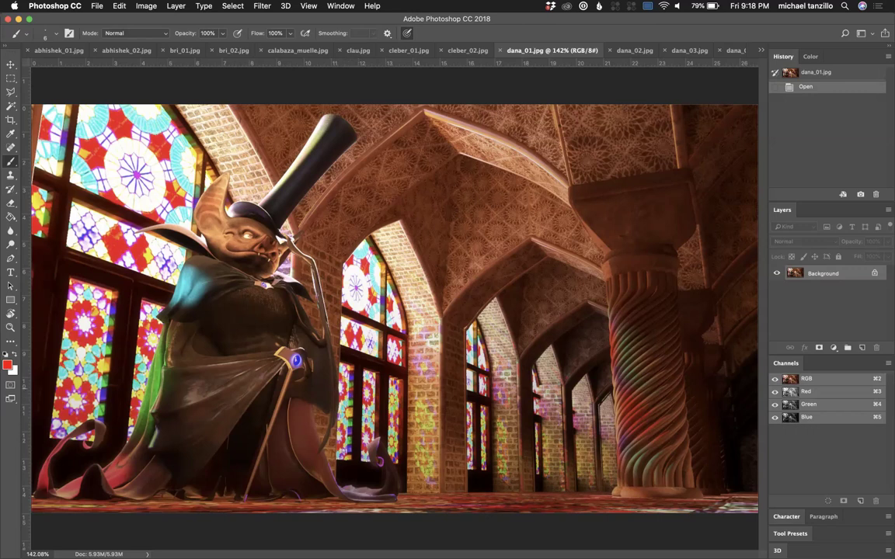
Step: Try and undo red lines along the cane, image bottom, cape and arches, then switch to dana_02.jpg
mouse_move(320, 322)
left_mouse_down()
mouse_move(321, 298)
mouse_move(288, 237)
mouse_move(295, 260)
left_mouse_up()
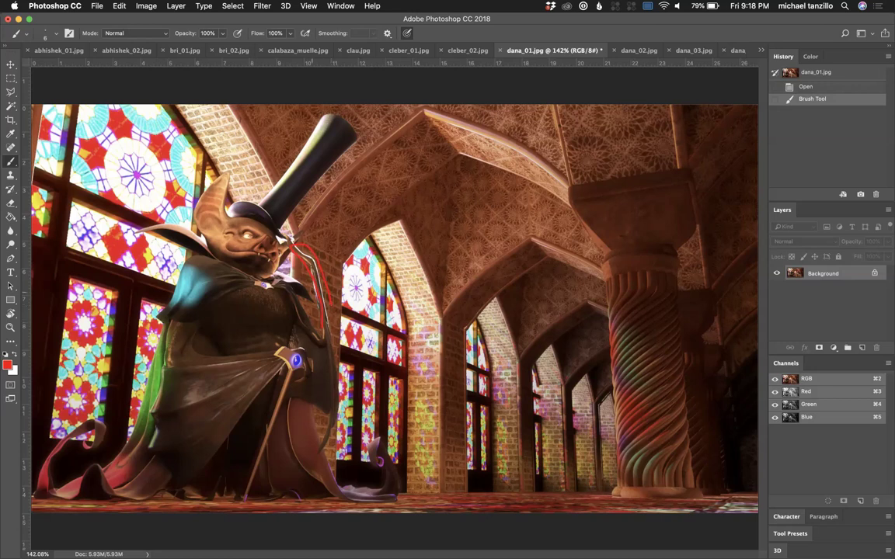
key("F12")
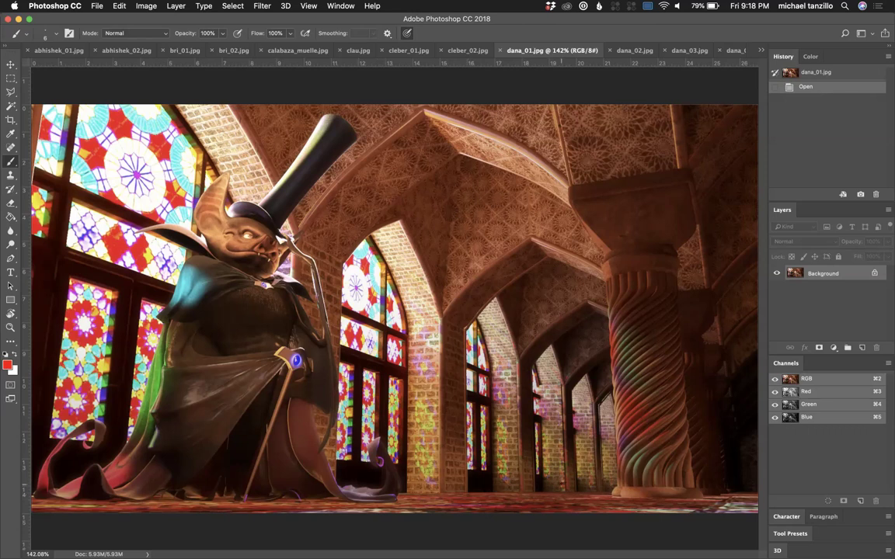
mouse_move(264, 471)
left_mouse_down()
mouse_move(116, 467)
mouse_move(58, 504)
mouse_move(275, 477)
mouse_move(342, 490)
mouse_move(521, 491)
left_mouse_up()
key("super+z")
mouse_move(93, 478)
left_mouse_down()
mouse_move(50, 495)
mouse_move(53, 507)
mouse_move(580, 494)
mouse_move(204, 478)
mouse_move(48, 488)
left_mouse_up()
key("super+z")
left_click_drag(192, 226, 132, 204)
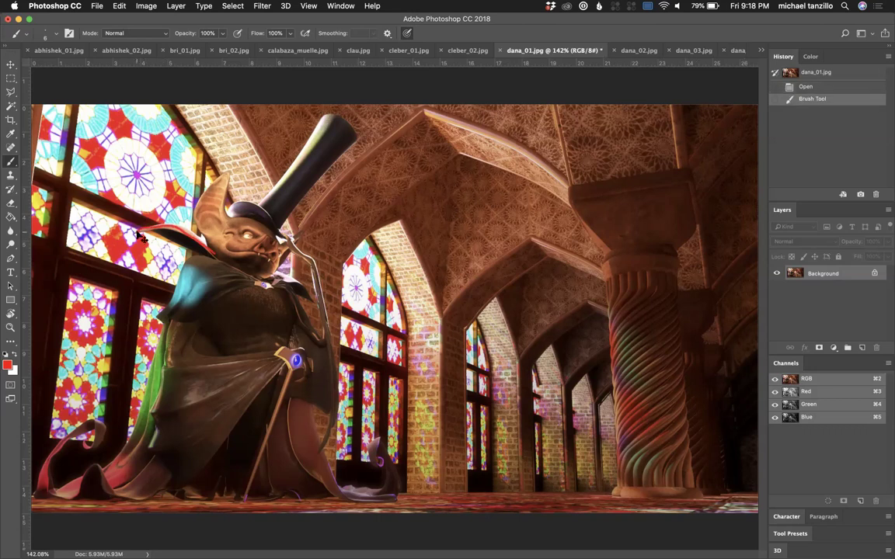
key("super+z")
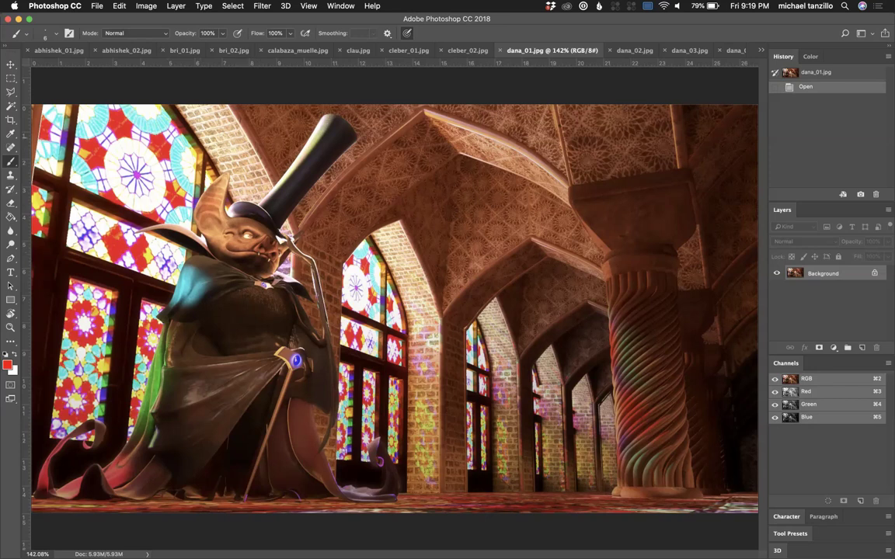
mouse_move(247, 140)
left_mouse_down()
mouse_move(373, 150)
mouse_move(590, 206)
mouse_move(574, 204)
mouse_move(557, 223)
left_mouse_up()
key("super+z")
key("ctrl+Tab")
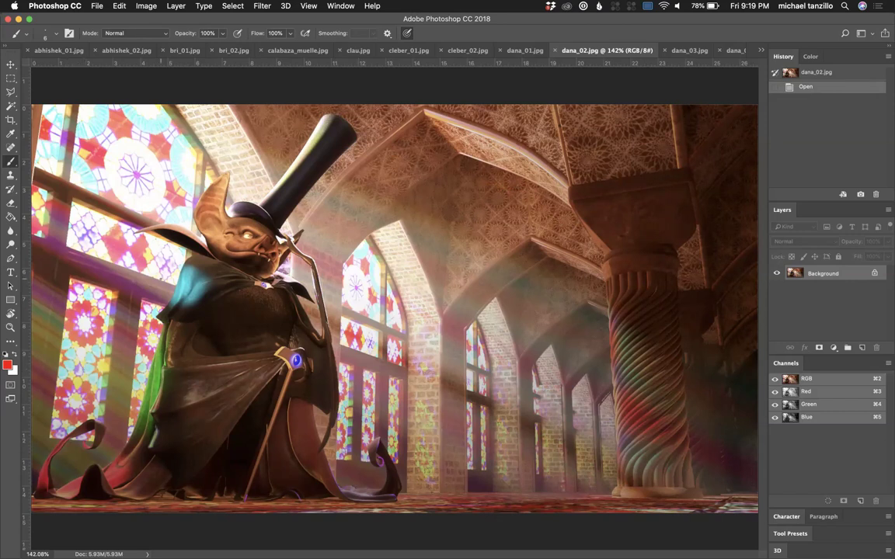
Step: Circle the left stained-glass window on dana_02.jpg in red, then try and undo marks on dana_01.jpg
mouse_move(167, 289)
left_mouse_down()
mouse_move(151, 261)
mouse_move(101, 249)
mouse_move(35, 320)
left_mouse_up()
left_click_drag(35, 441, 144, 277)
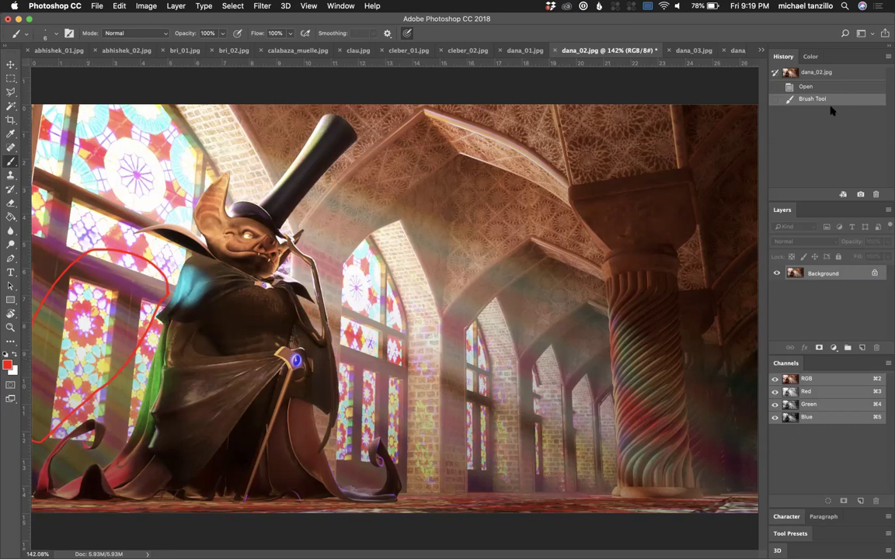
left_click(519, 50)
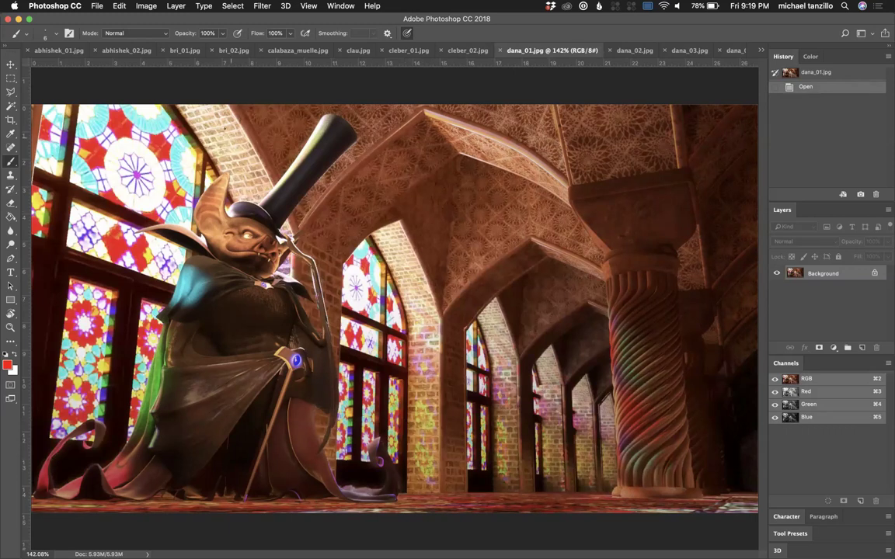
left_click_drag(218, 118, 256, 200)
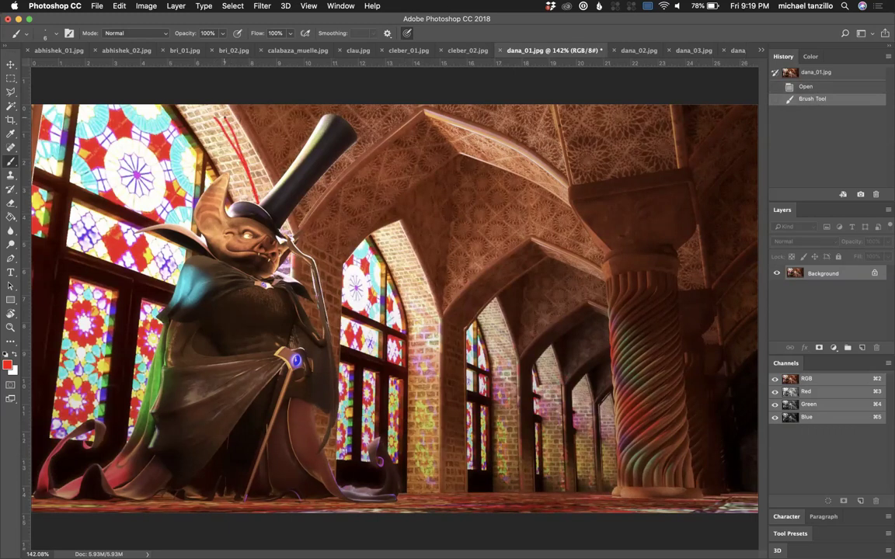
key("super+z")
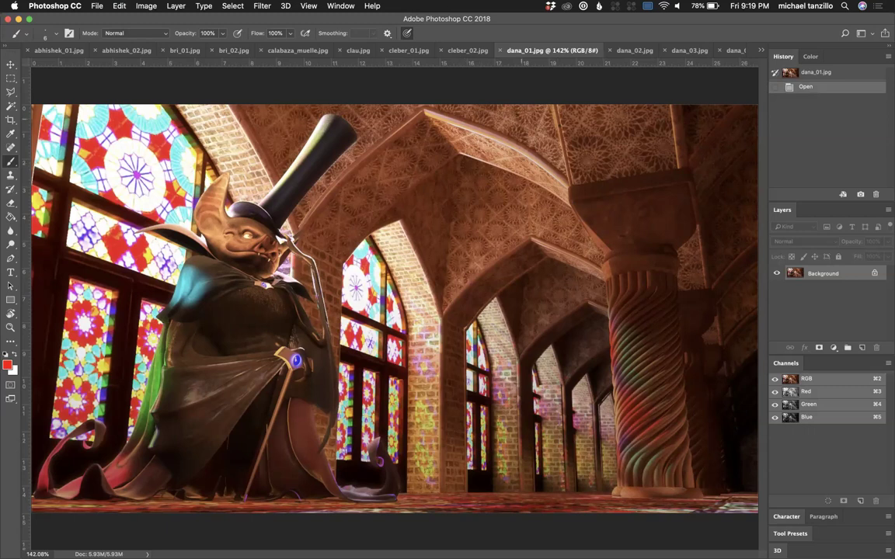
mouse_move(351, 206)
left_mouse_down()
mouse_move(419, 138)
mouse_move(483, 136)
mouse_move(532, 161)
left_mouse_up()
key("super+z")
Step: Close dana_01.jpg and dana_02.jpg, discarding the markup on dana_02.jpg
left_click(500, 52)
left_click(499, 52)
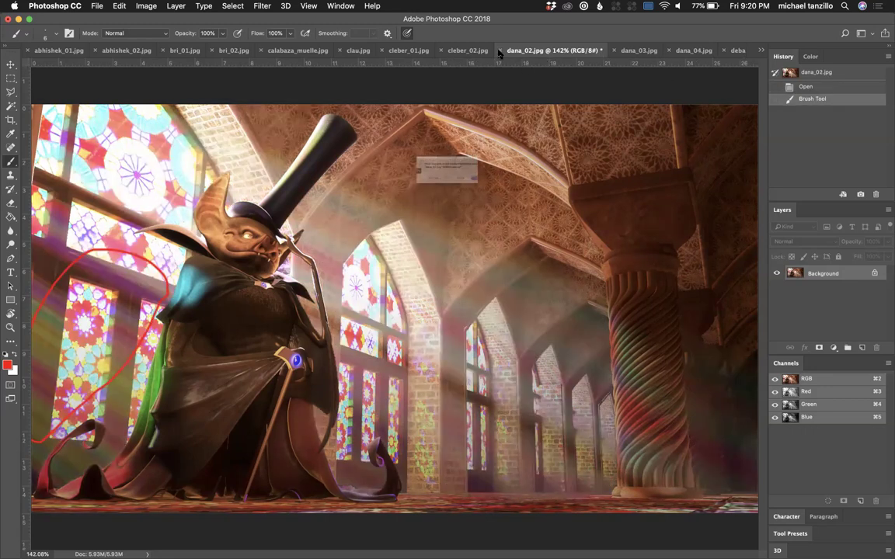
left_click(416, 195)
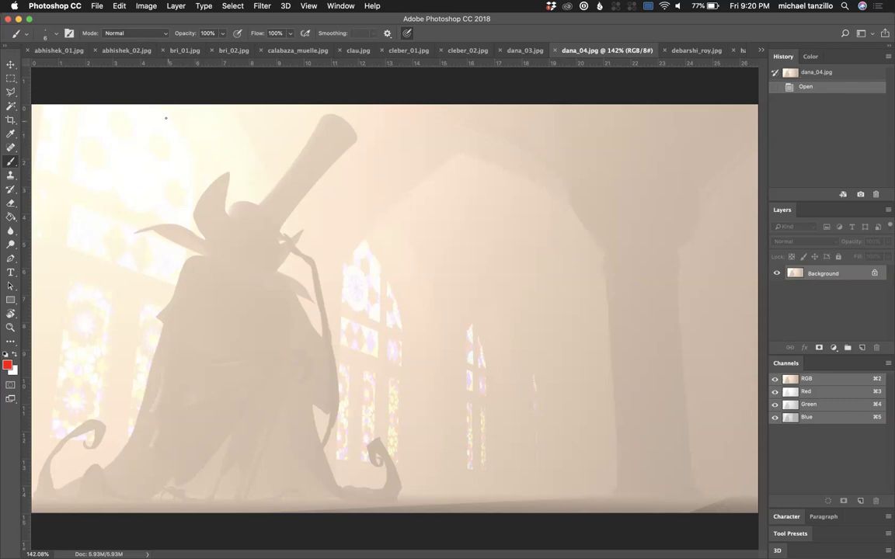
Step: Sketch red lines through the fog and near the floor on dana_04.jpg, then close it with Don't Save
left_click_drag(170, 117, 513, 259)
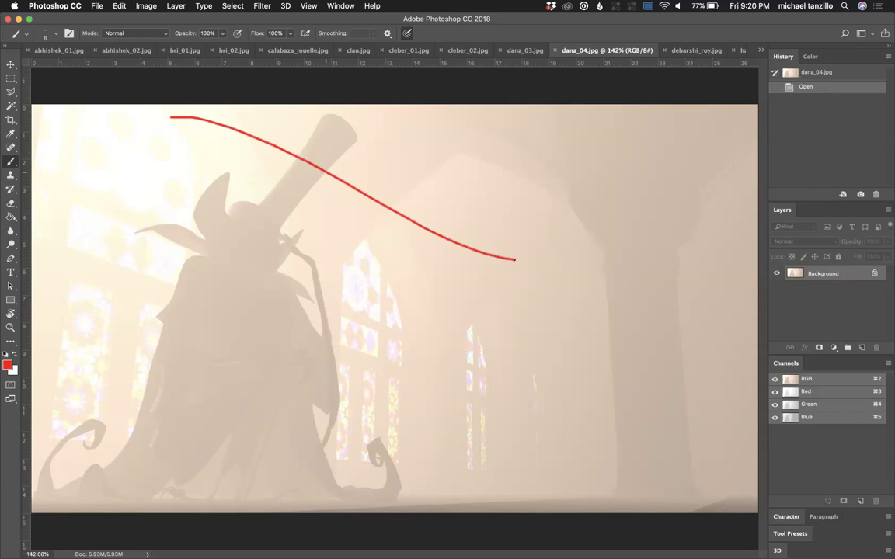
key("super+z")
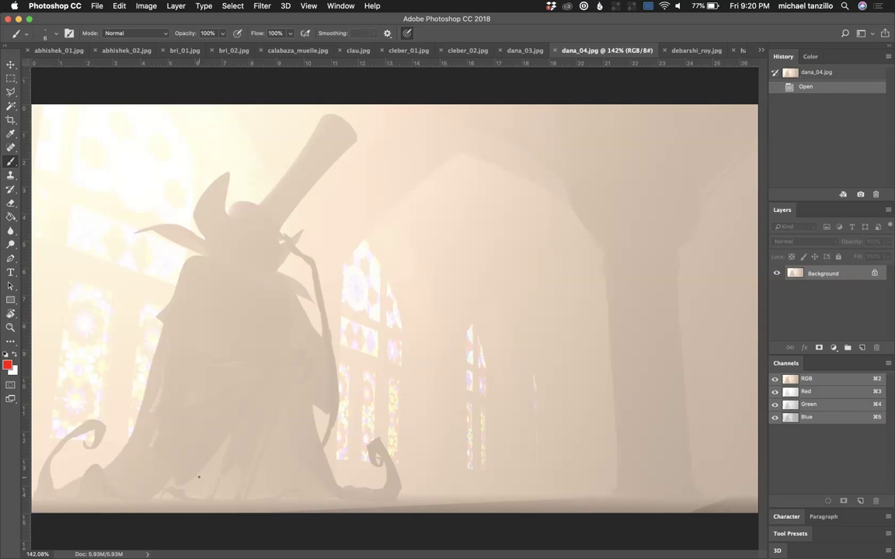
left_click_drag(189, 494, 239, 425)
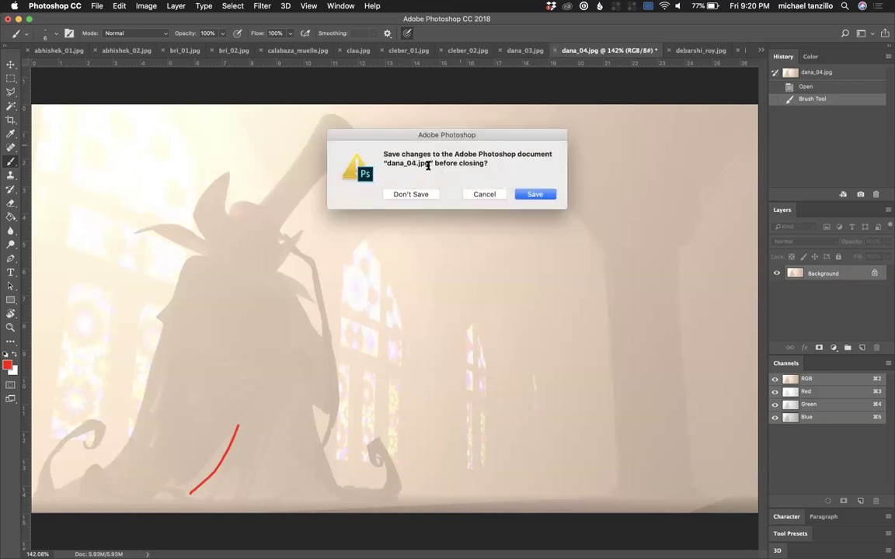
left_click(410, 194)
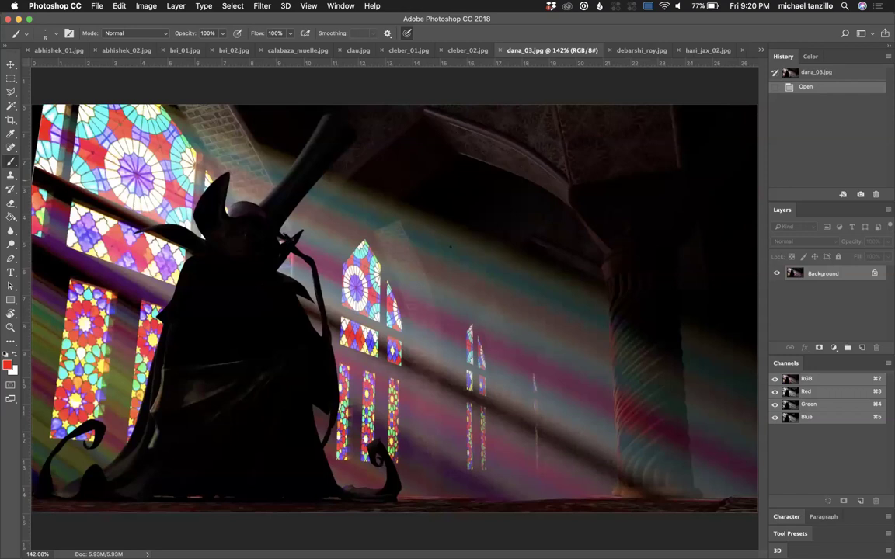
Step: Draw a red line along the light beam and a mark on the left glass, then close dana_03.jpg unsaved
left_click_drag(310, 177, 491, 291)
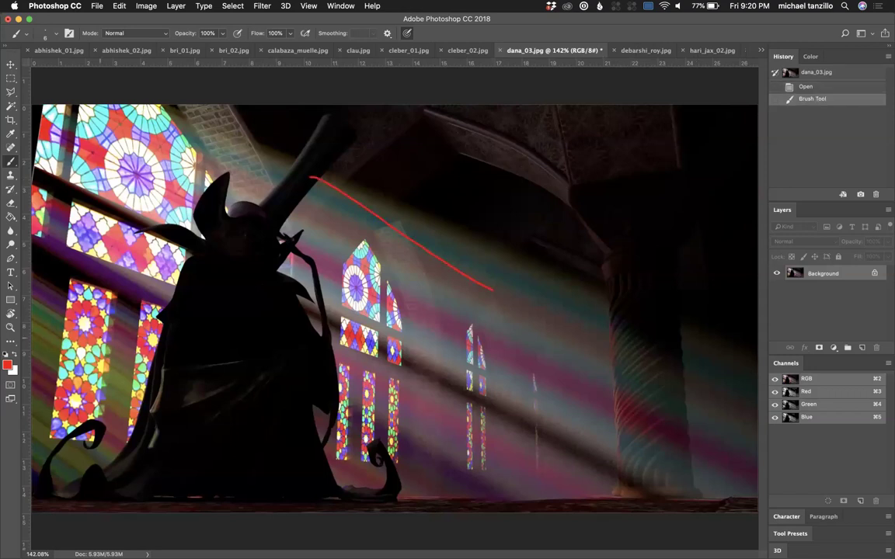
left_click_drag(93, 324, 60, 294)
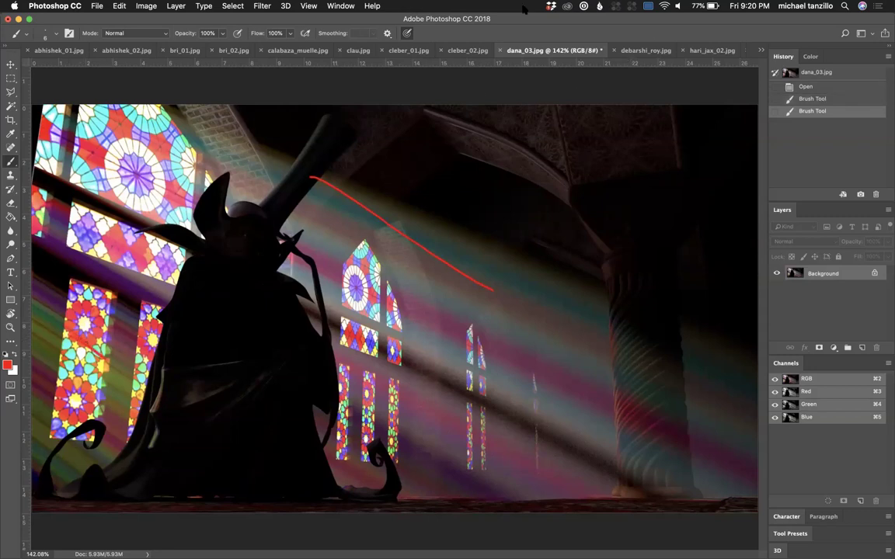
left_click(501, 50)
key("Return")
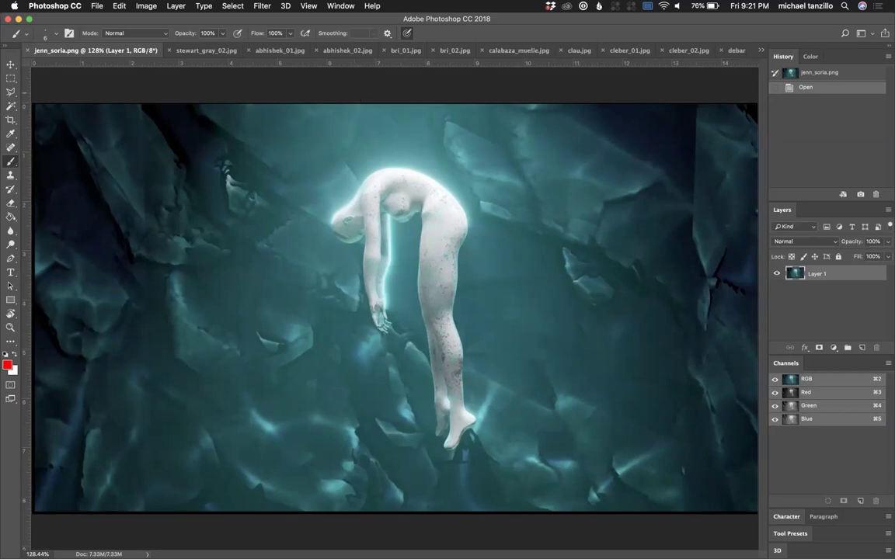
Step: Switch to michelle.jpg, zoom out, try a red loop on the left tree, then open Image Size (960 × 574 px)
left_click(761, 50)
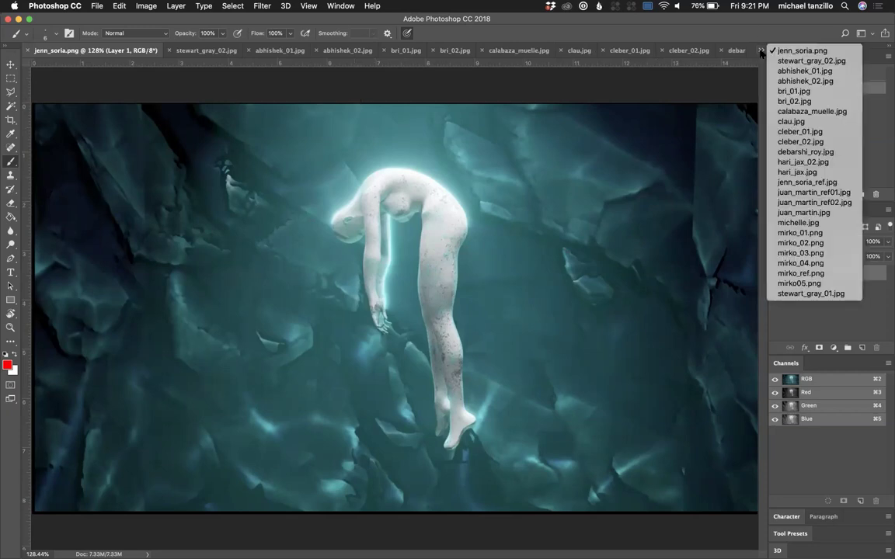
left_click(799, 223)
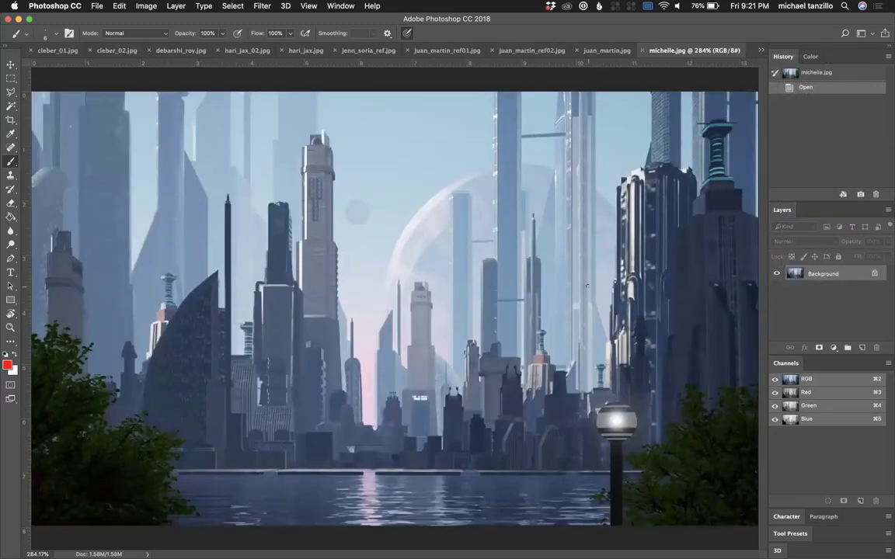
key("super+minus")
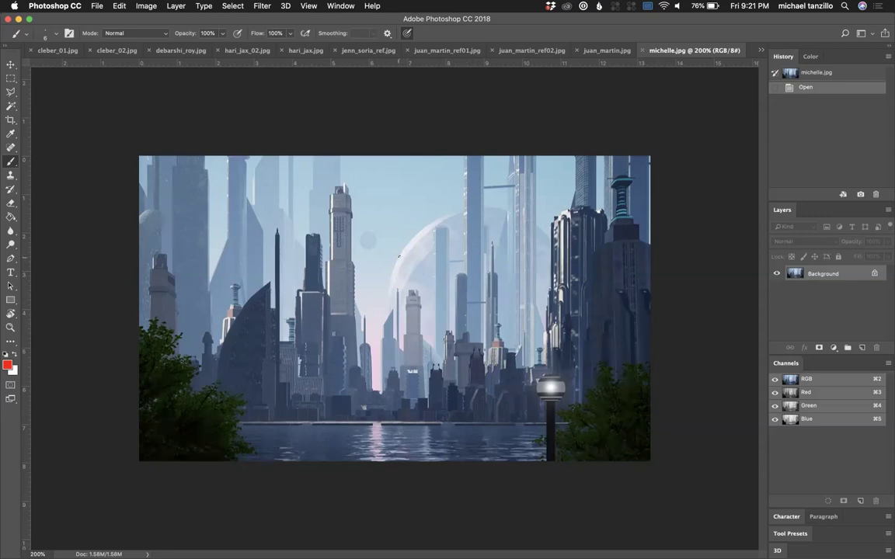
mouse_move(226, 424)
left_mouse_down()
mouse_move(164, 323)
mouse_move(140, 328)
mouse_move(146, 441)
mouse_move(200, 457)
left_mouse_up()
key("super+z")
key("super+alt+i")
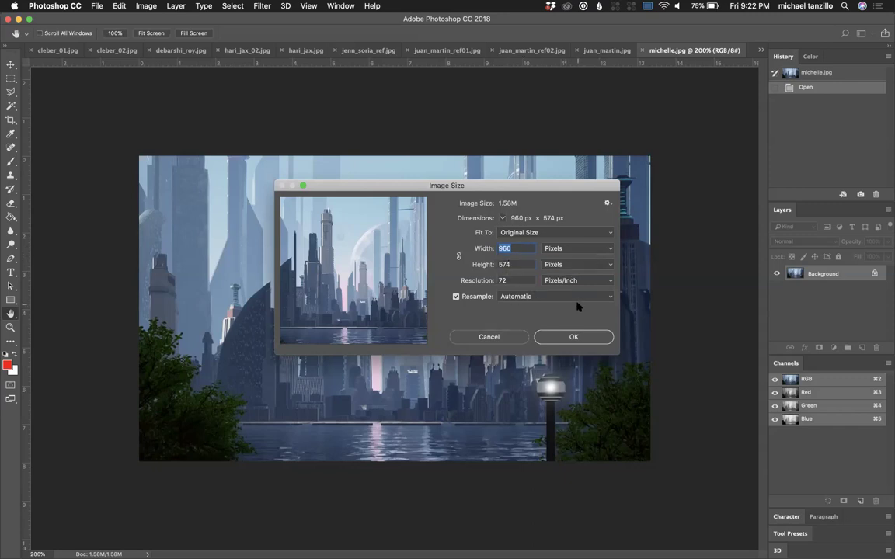
Step: Confirm the Image Size dialog unchanged, keeping michelle.jpg at its original size
left_click(573, 338)
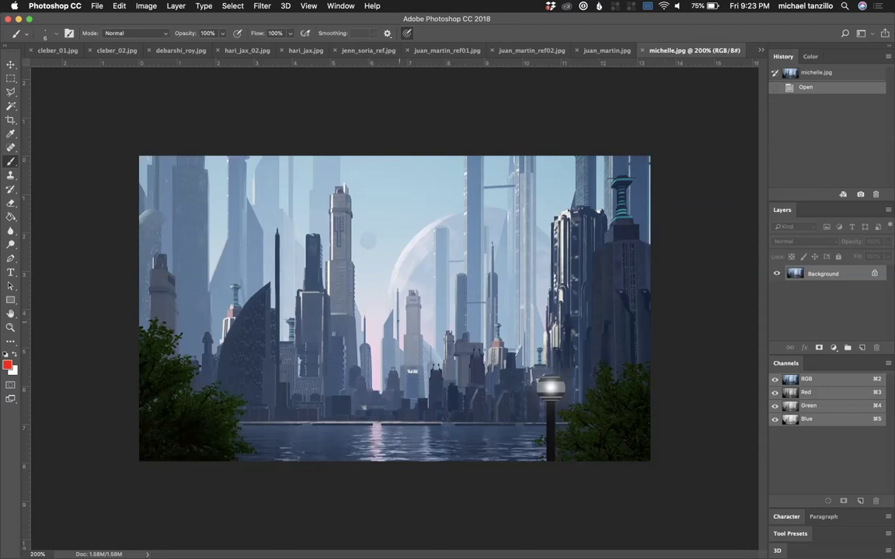
Step: Draw a red arrow to the central skyline and a loop around the left towers, undoing each
left_click_drag(378, 193, 377, 374)
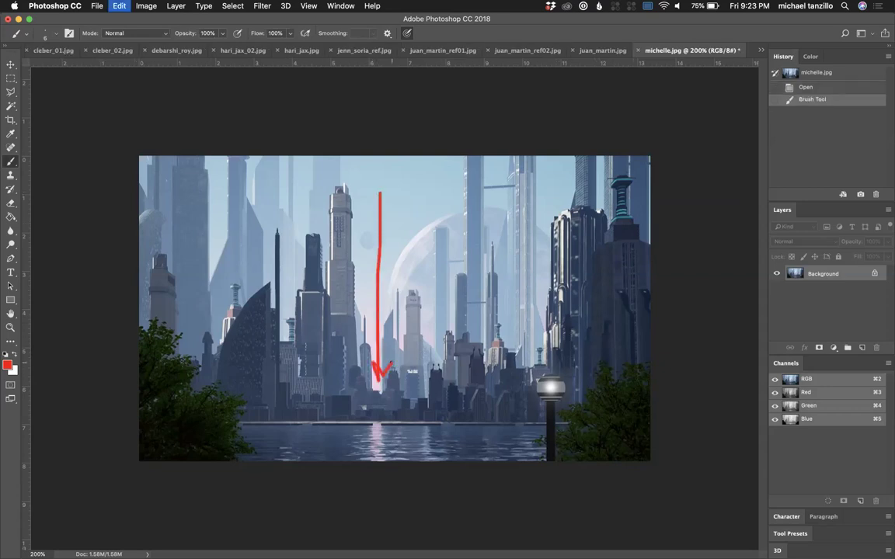
key("super+z")
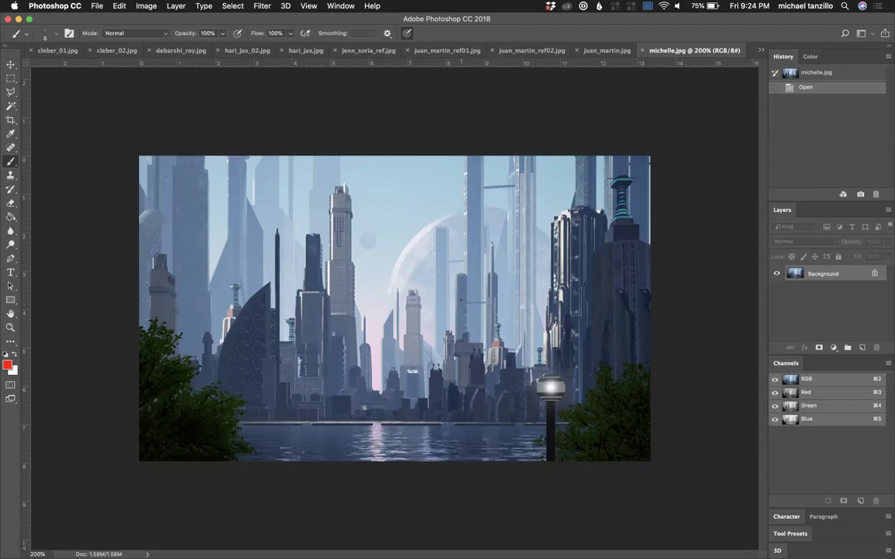
mouse_move(165, 172)
left_mouse_down()
mouse_move(145, 346)
mouse_move(224, 375)
mouse_move(264, 378)
mouse_move(249, 259)
mouse_move(191, 174)
left_mouse_up()
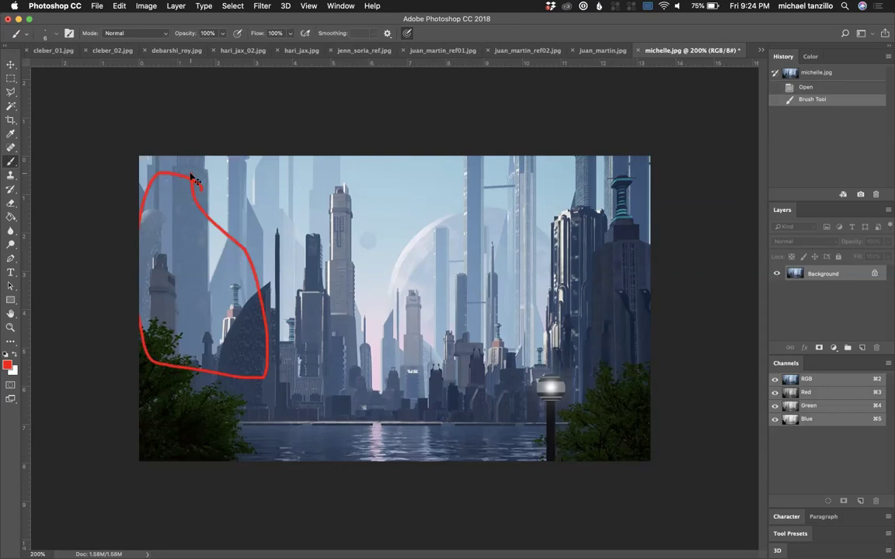
key("super+z")
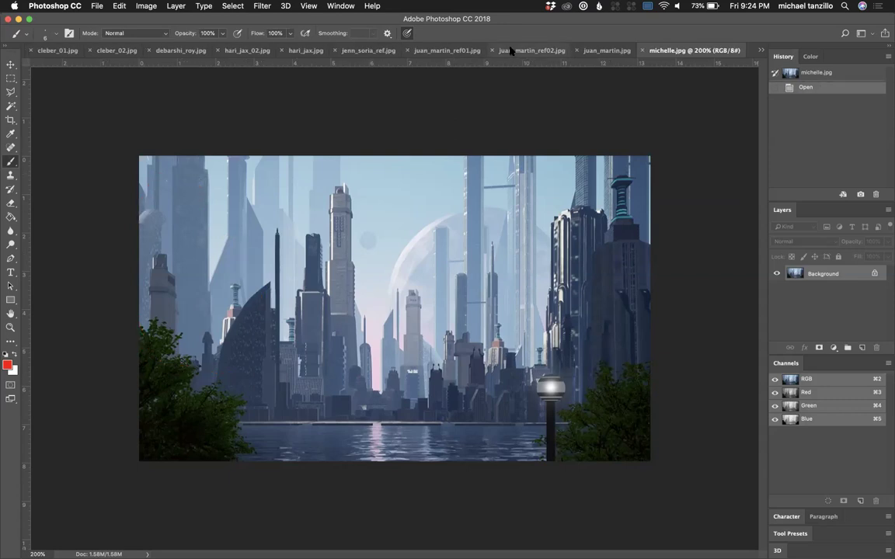
left_click(643, 50)
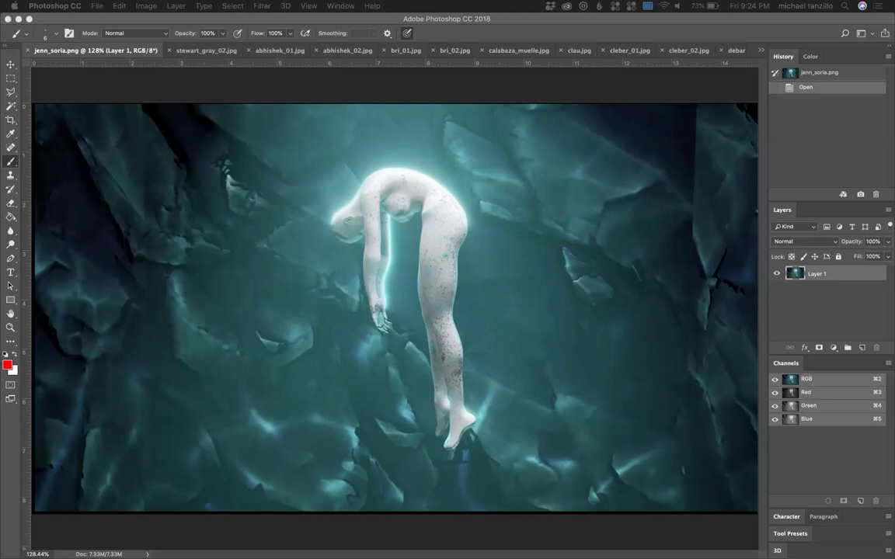
key("super+Tab")
left_click_drag(334, 233, 85, 0)
key("ctrl+alt+Return")
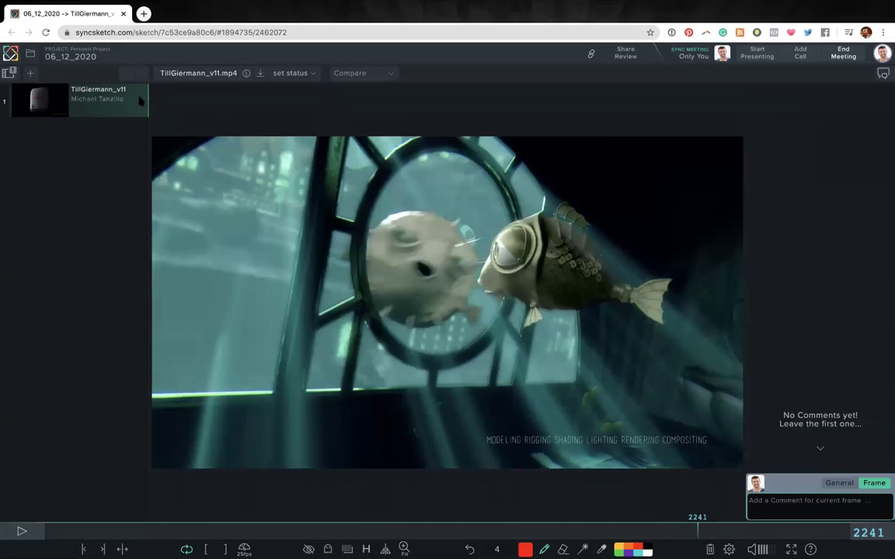
Step: Exit full screen, play and pause the reel briefly, then rewind it to frame 1
key("ctrl+super+f")
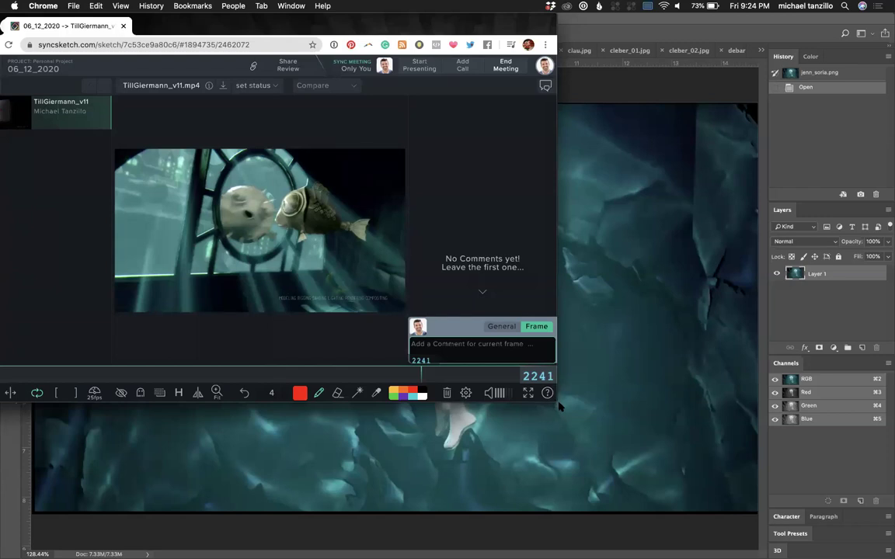
double_click(385, 23)
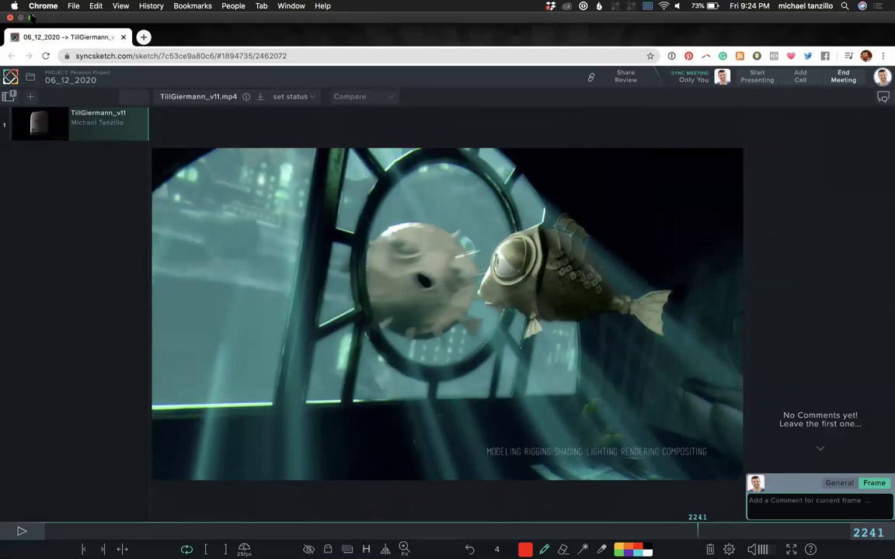
left_click(31, 17)
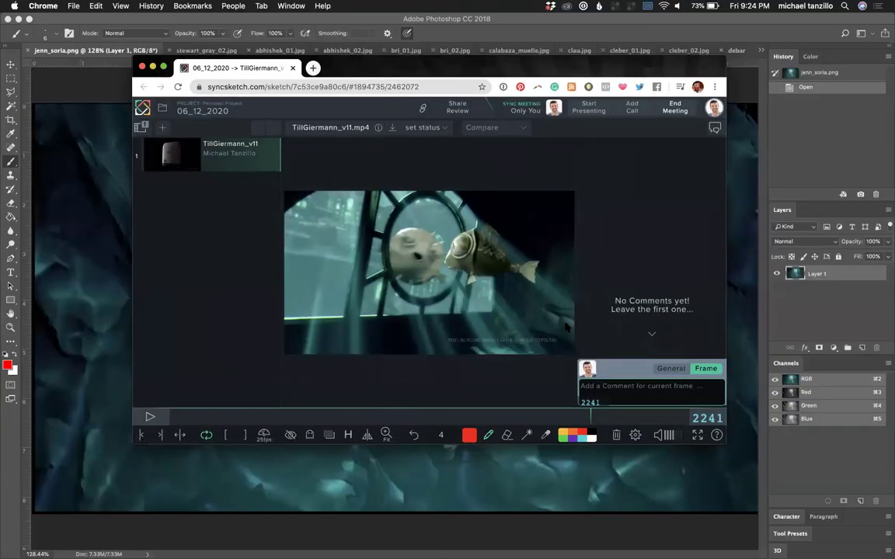
key("space")
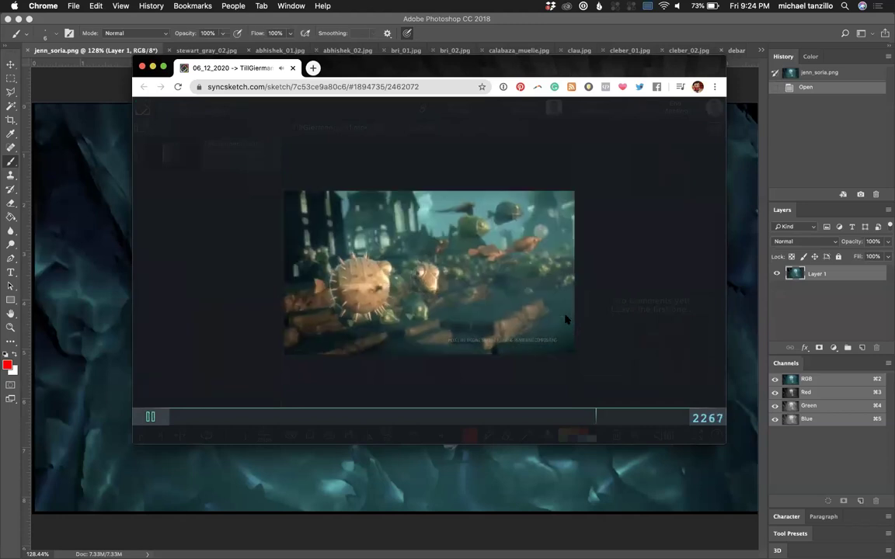
key("space")
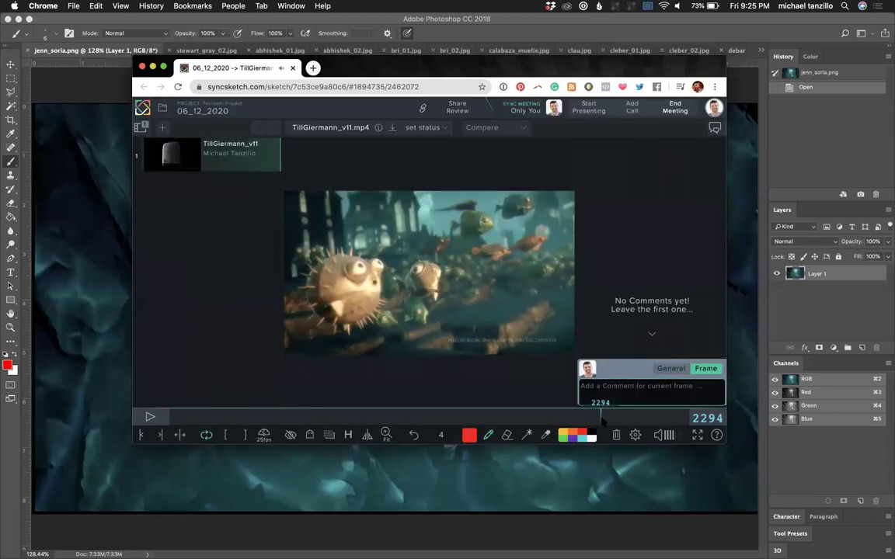
left_click(299, 414)
left_click_drag(299, 414, 169, 414)
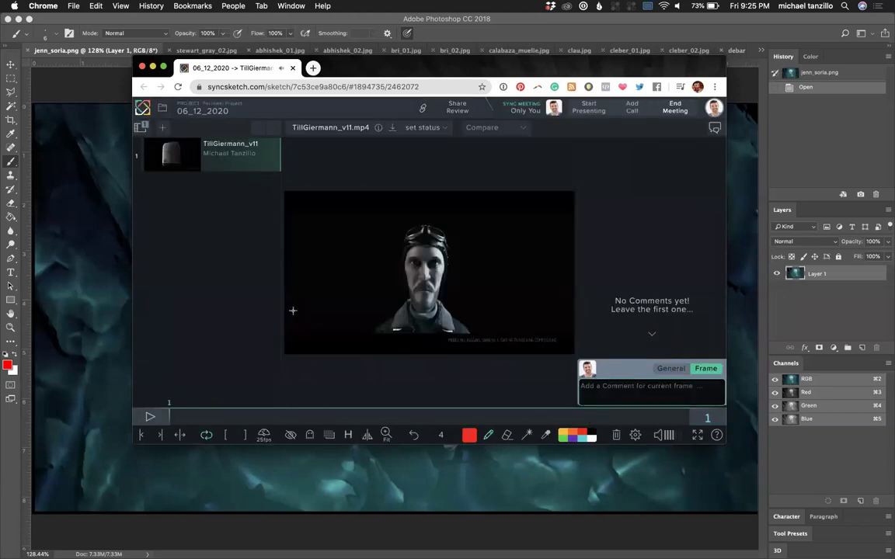
Step: Move the Chrome window to the top-left and stretch it to fill the screen
left_click_drag(726, 445, 893, 558)
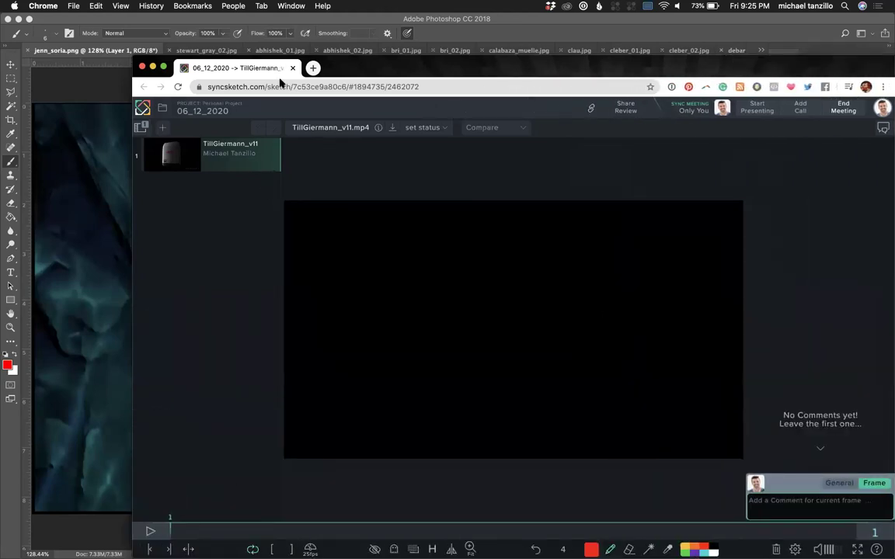
left_click_drag(343, 67, 210, 26)
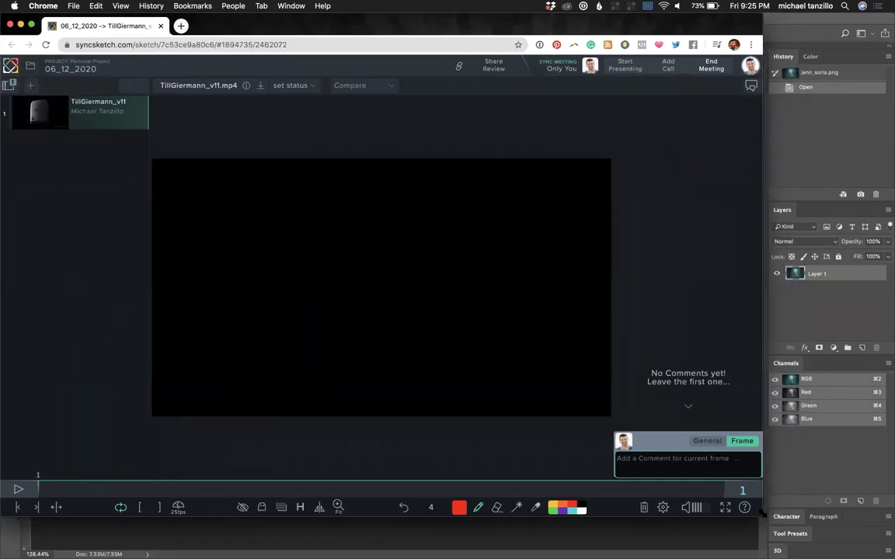
left_click_drag(760, 515, 893, 558)
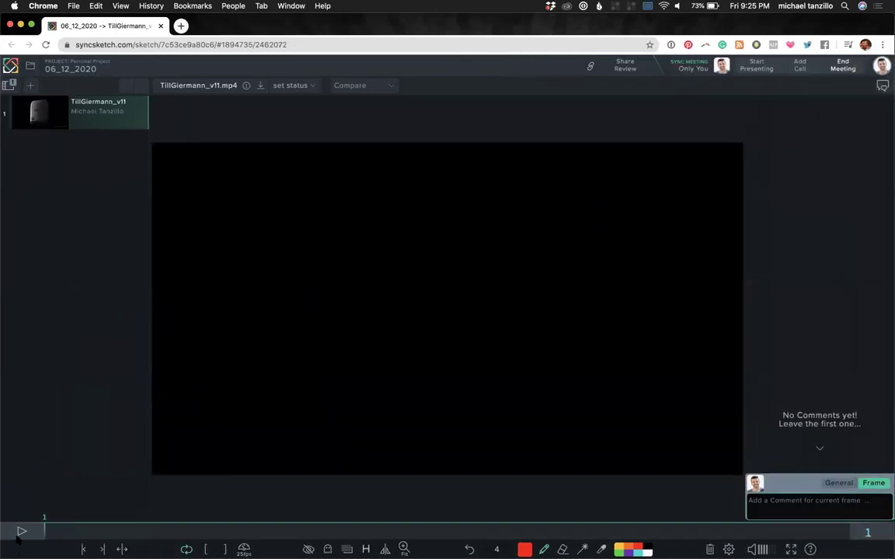
Step: Play the reel from the start, pause at frame 144, then step back through the watch shot
left_click(22, 532)
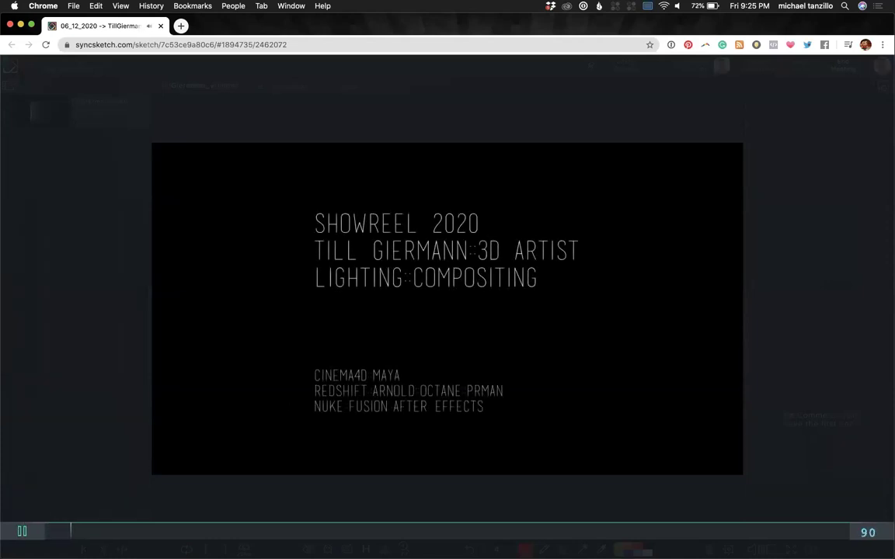
left_click(21, 531)
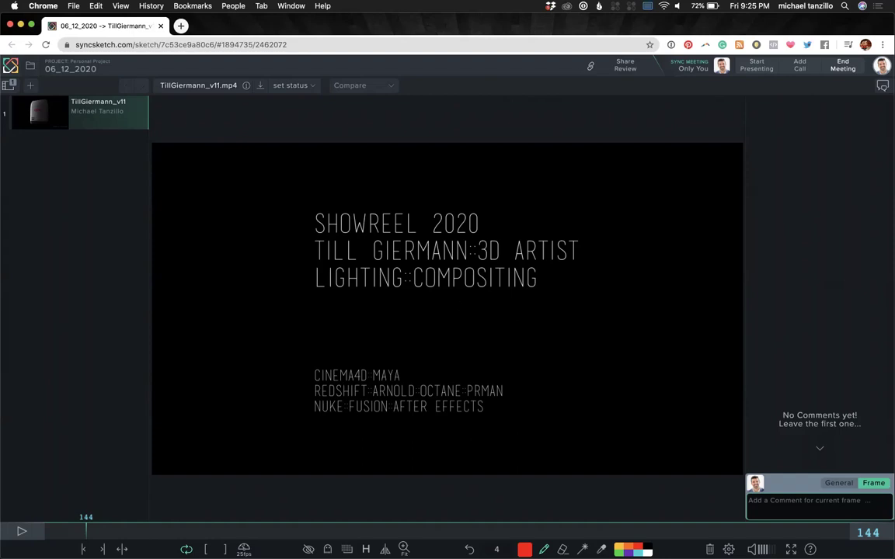
key("space")
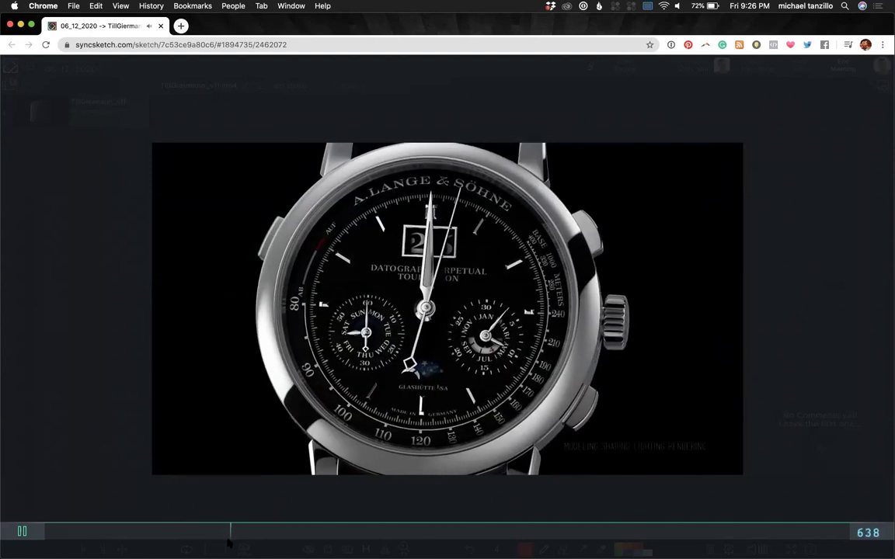
left_click_drag(229, 531, 161, 534)
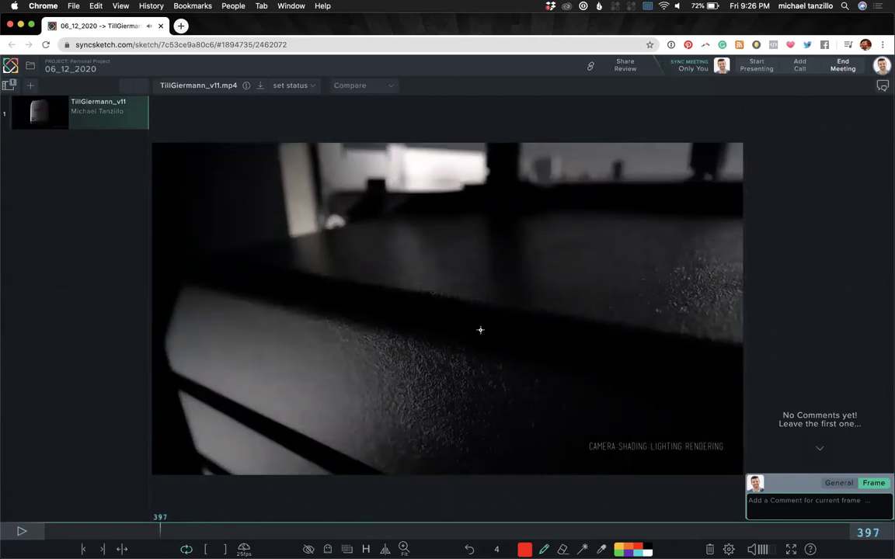
key("space")
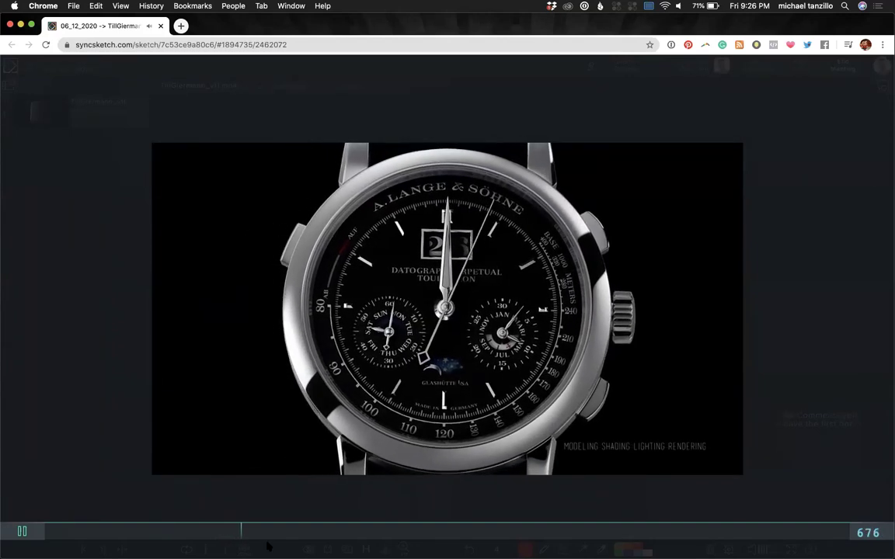
Step: Skip ahead past frame 1049, revisit the hand shot and statue shot, and resume from frame 1282
left_click(243, 530)
left_click_drag(243, 531, 309, 538)
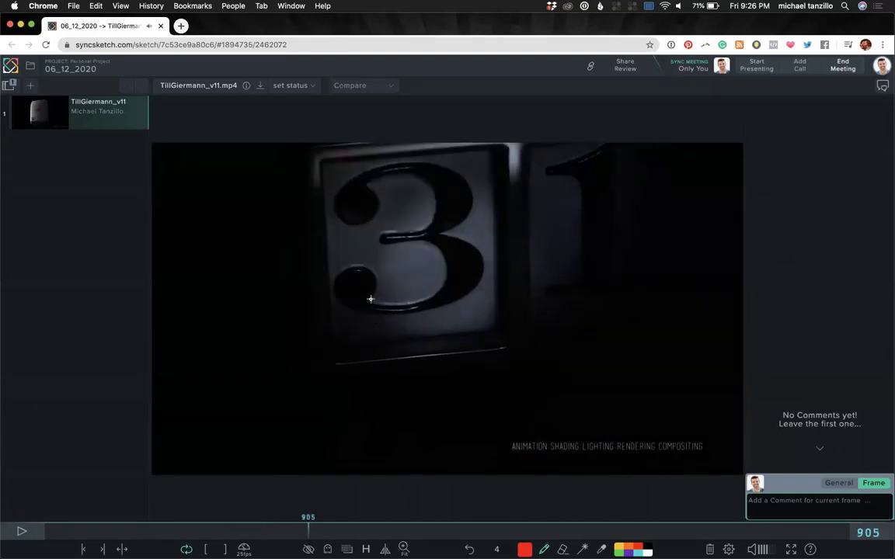
key("space")
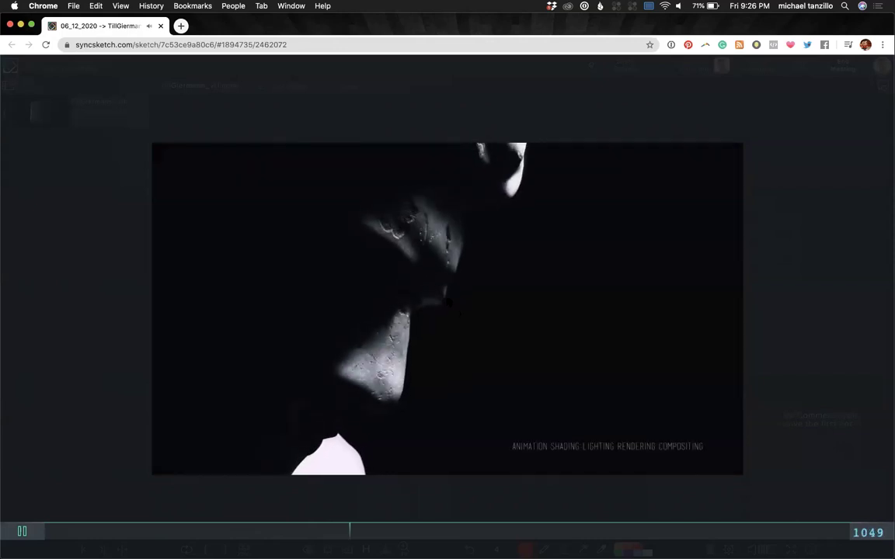
key("space")
left_click_drag(350, 533, 395, 526)
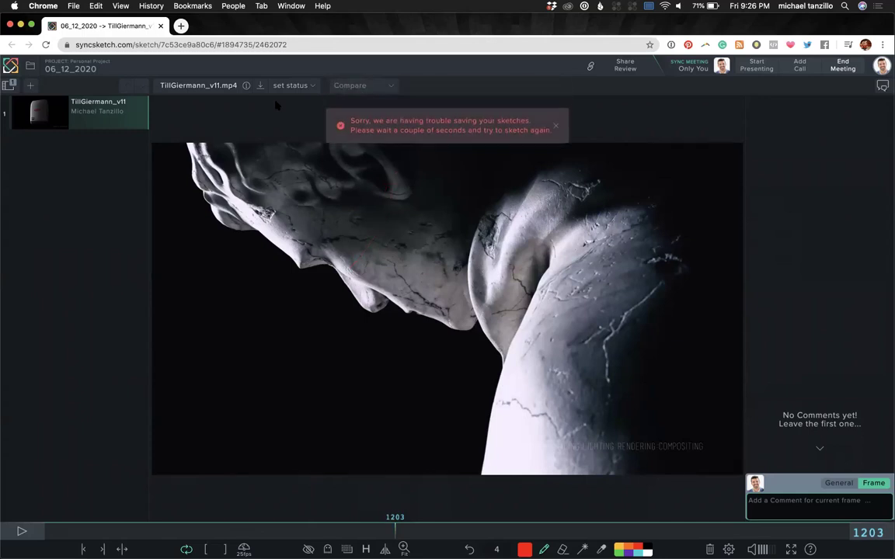
left_click_drag(395, 530, 376, 530)
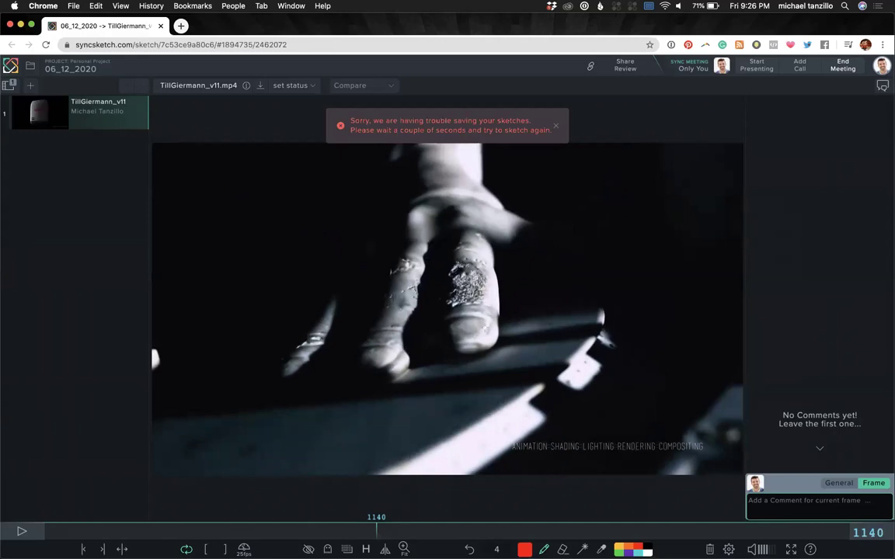
left_click_drag(376, 531, 418, 527)
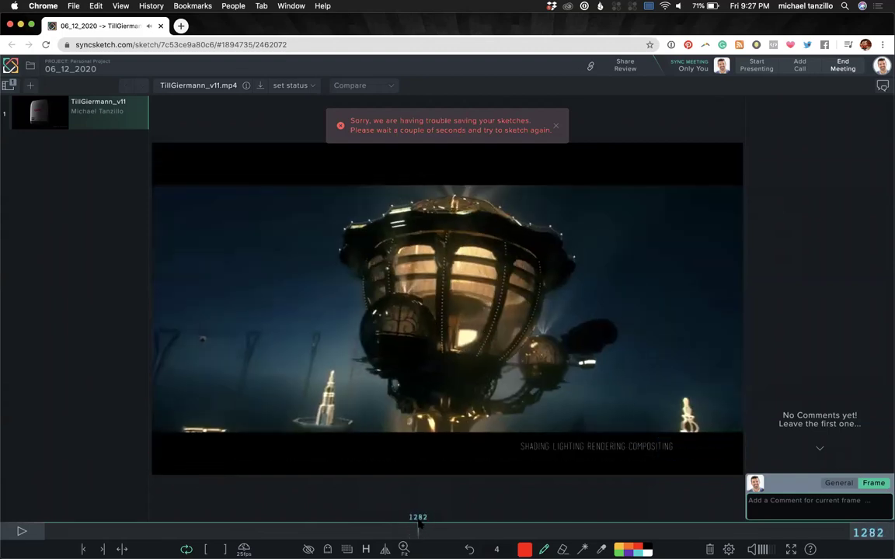
key("space")
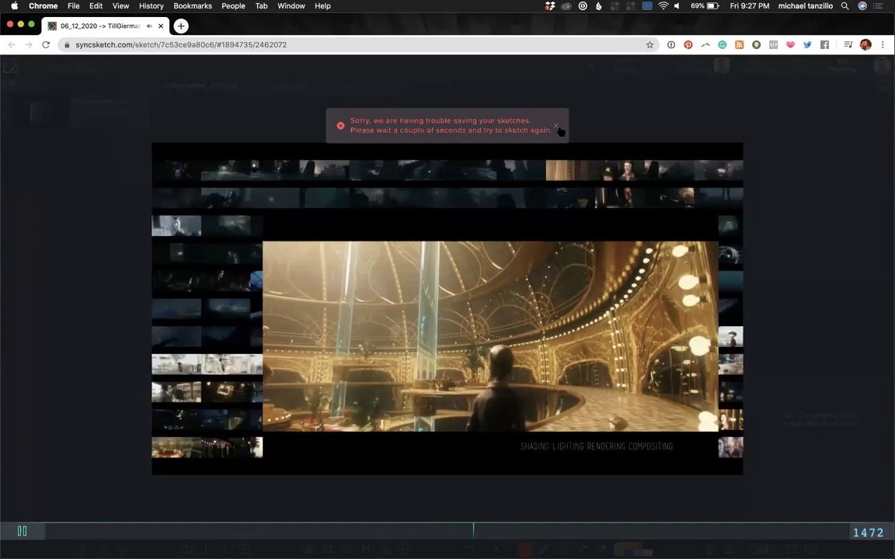
Step: Dismiss the sketch-saving error, revisit the golden hall shot and draw a short red mark near the thumbnail grid
left_click(557, 126)
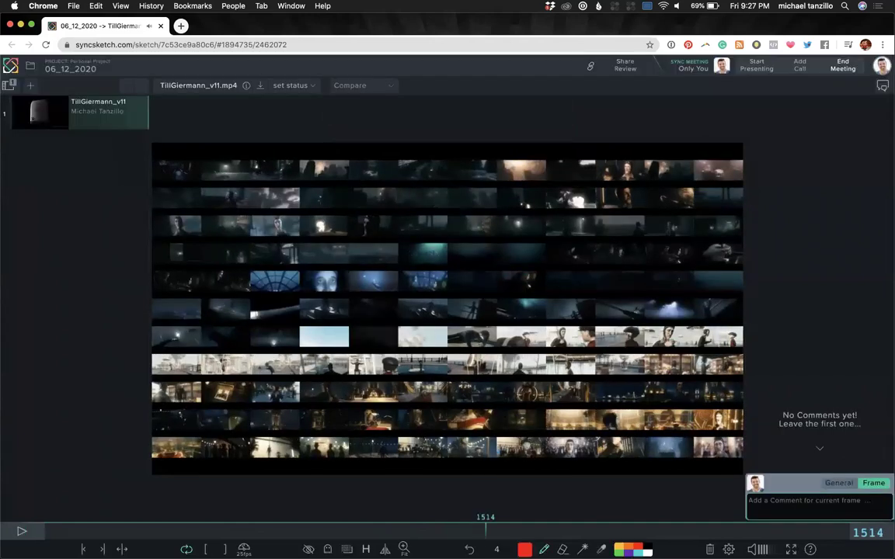
mouse_move(484, 530)
left_mouse_down()
mouse_move(459, 530)
mouse_move(498, 530)
left_mouse_up()
left_click_drag(501, 528, 479, 528)
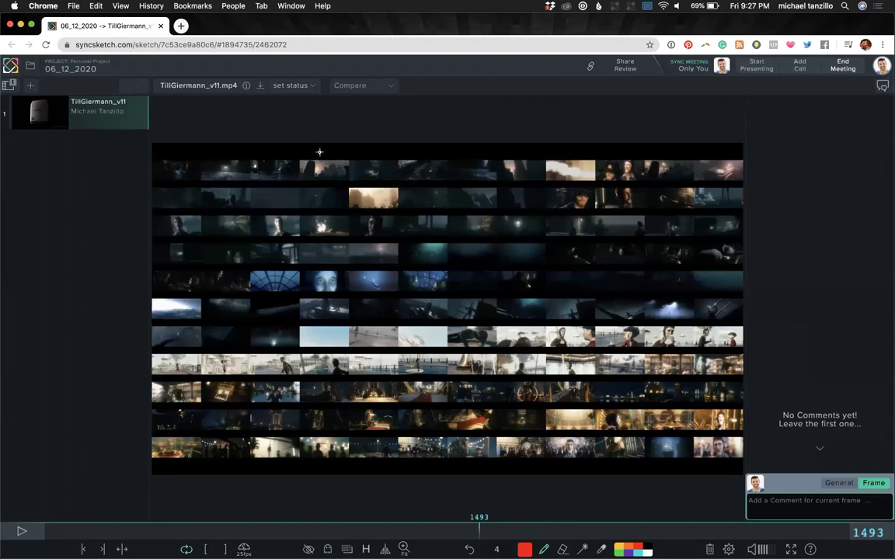
mouse_move(322, 156)
left_mouse_down()
mouse_move(340, 155)
mouse_move(322, 186)
mouse_move(349, 181)
mouse_move(305, 154)
left_mouse_up()
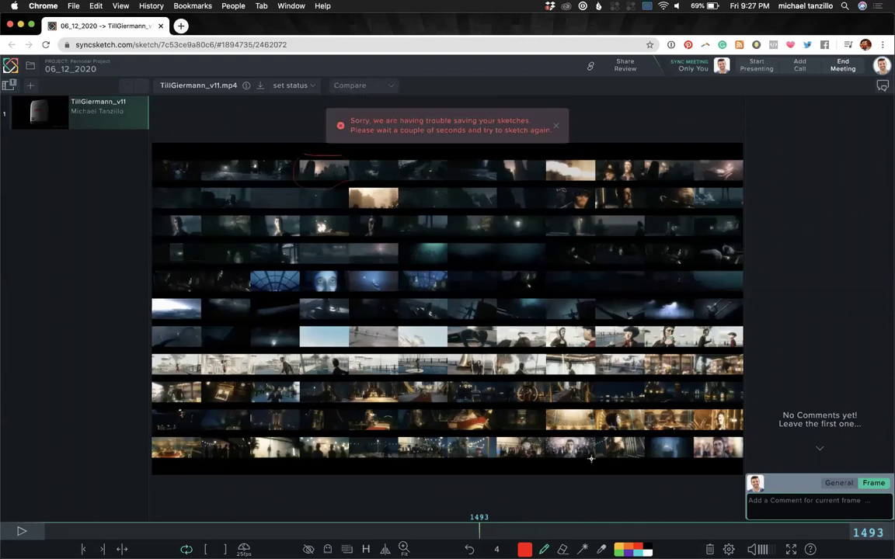
Step: Resume playback, dismiss the error again and skip ahead to the Earth shot at frame 1989
key("space")
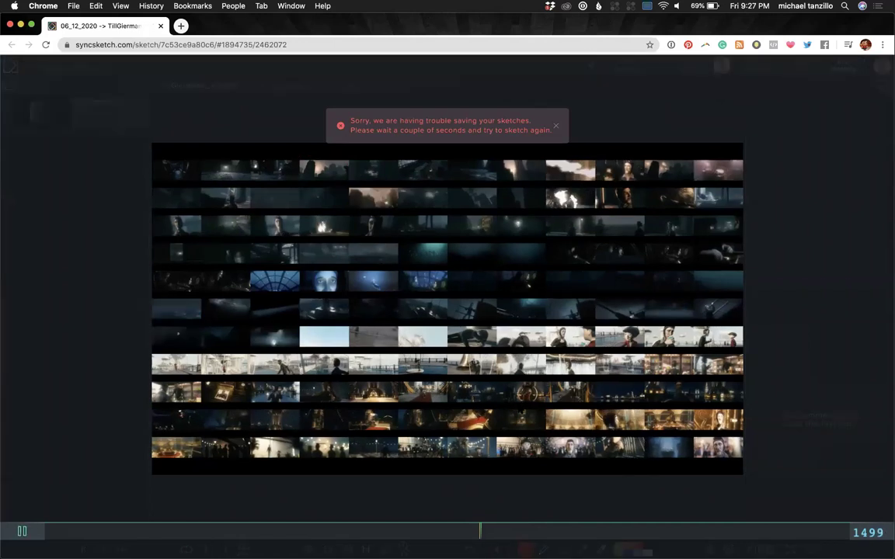
left_click(556, 126)
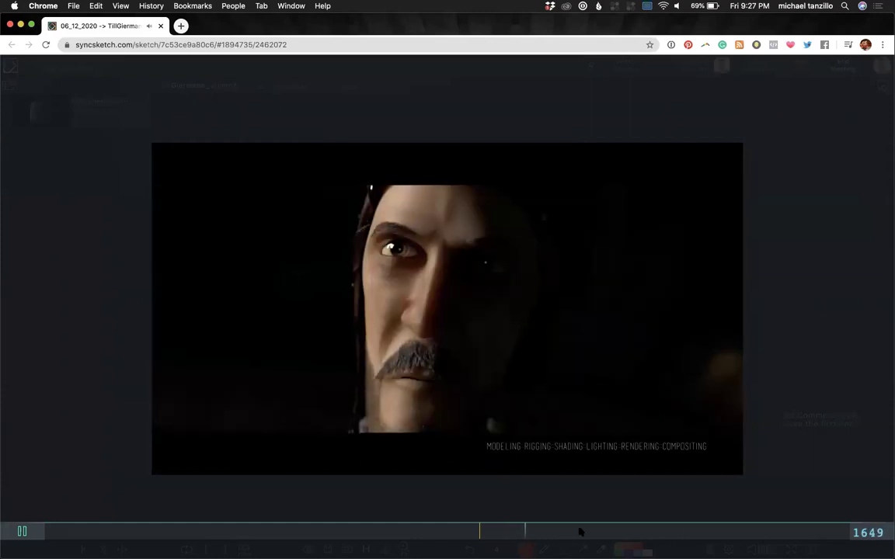
left_click_drag(527, 529, 624, 532)
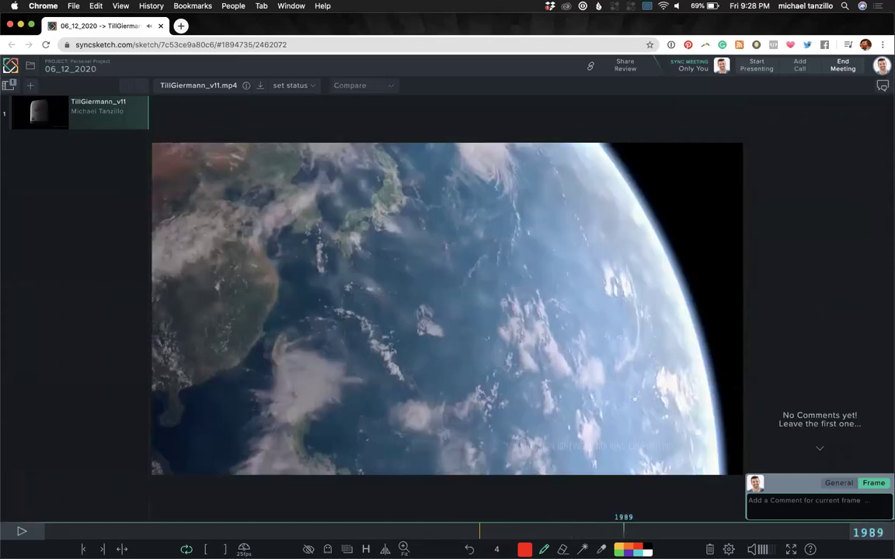
Step: Play and pause the reel, then scrub from the hand close-up to the pufferfish scene
key("space")
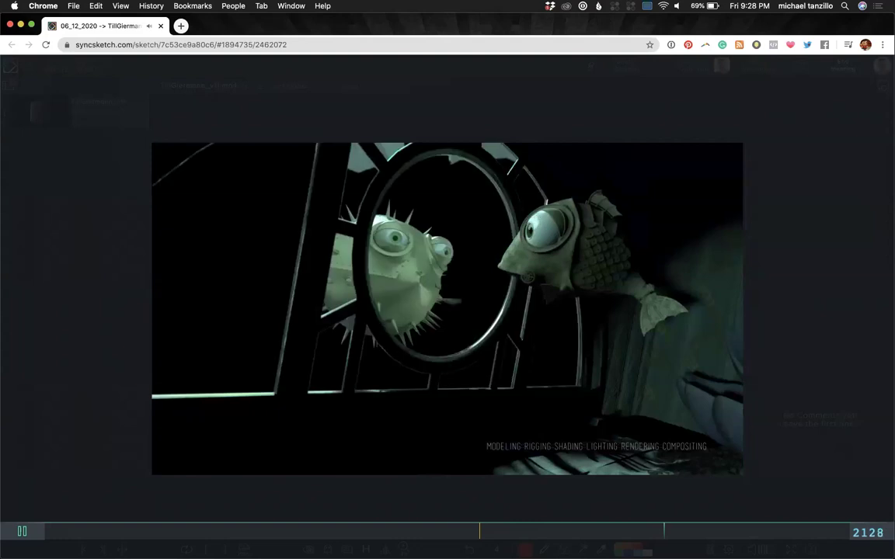
key("space")
left_click_drag(664, 532, 370, 533)
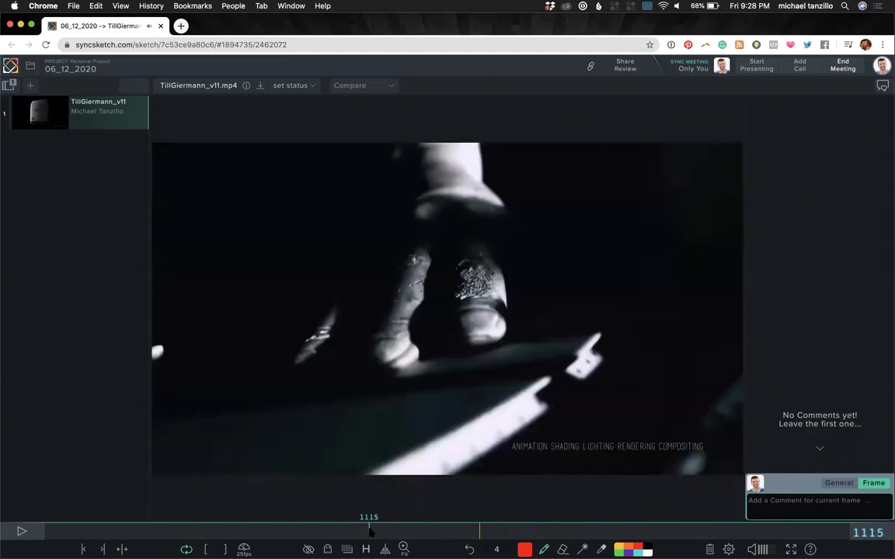
left_click_drag(369, 531, 280, 526)
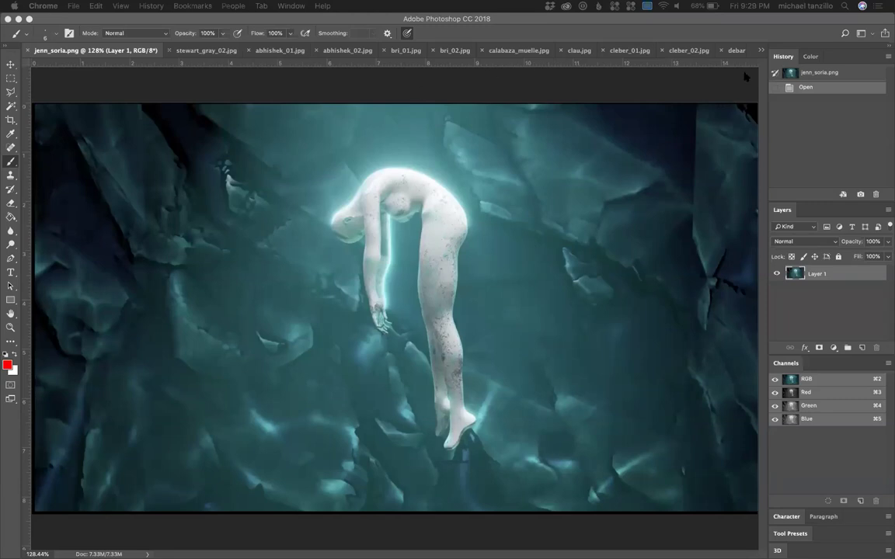
Step: In Photoshop, open mirko_01.png, compare it with mirko_ref.png, then return to mirko_01.png
left_click(761, 49)
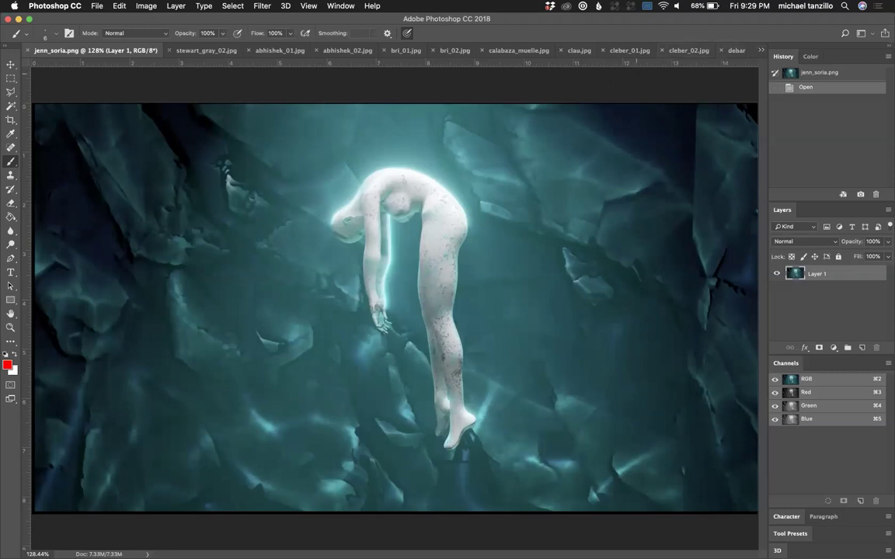
left_click(596, 62)
left_click(761, 49)
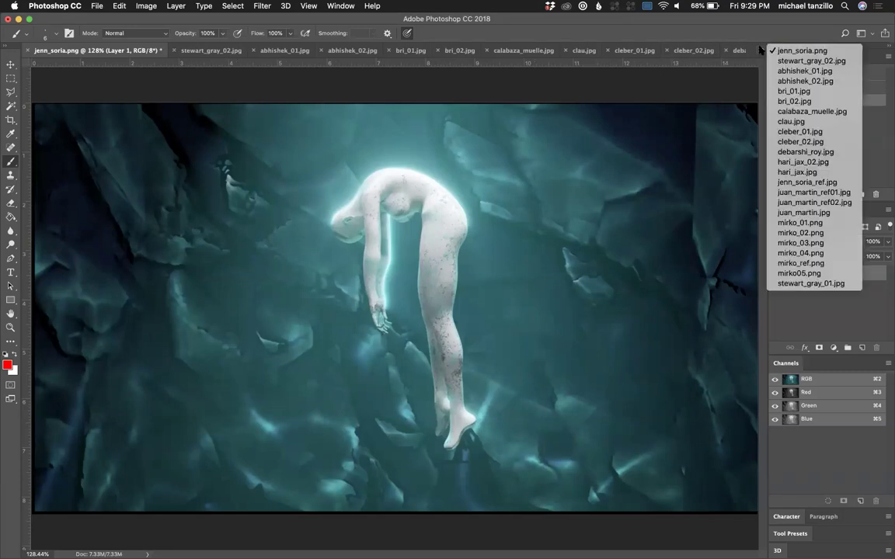
left_click(800, 222)
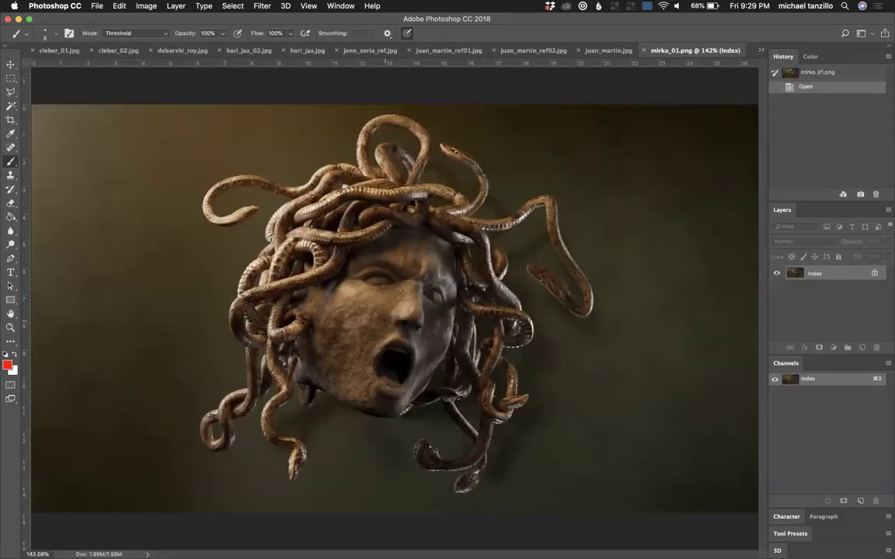
left_click(761, 50)
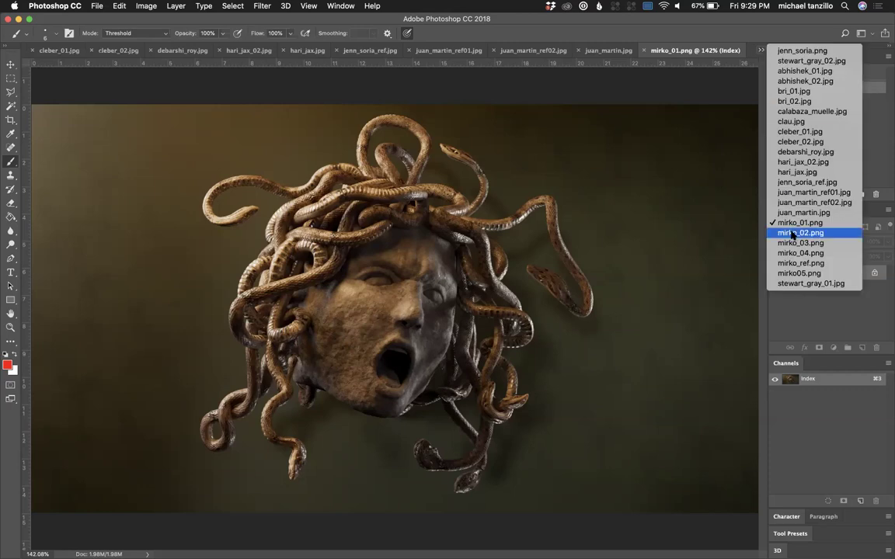
left_click(800, 262)
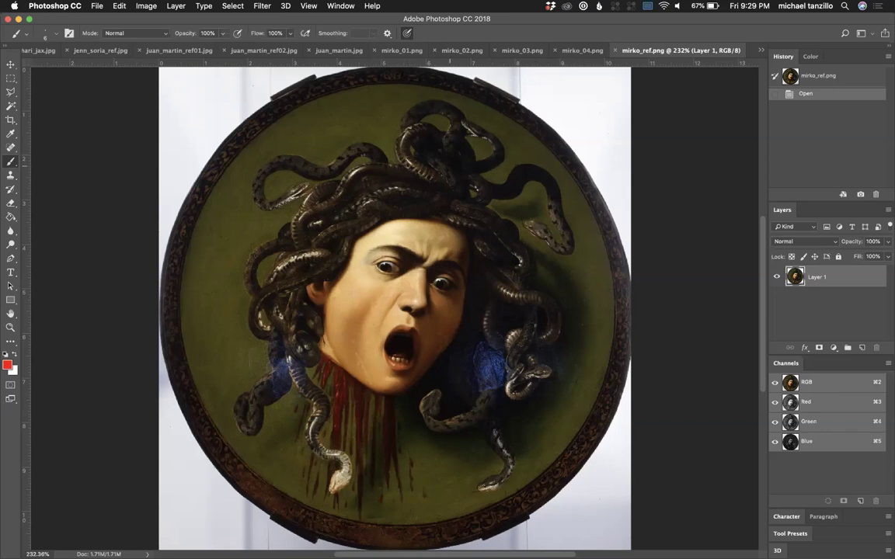
left_click(382, 48)
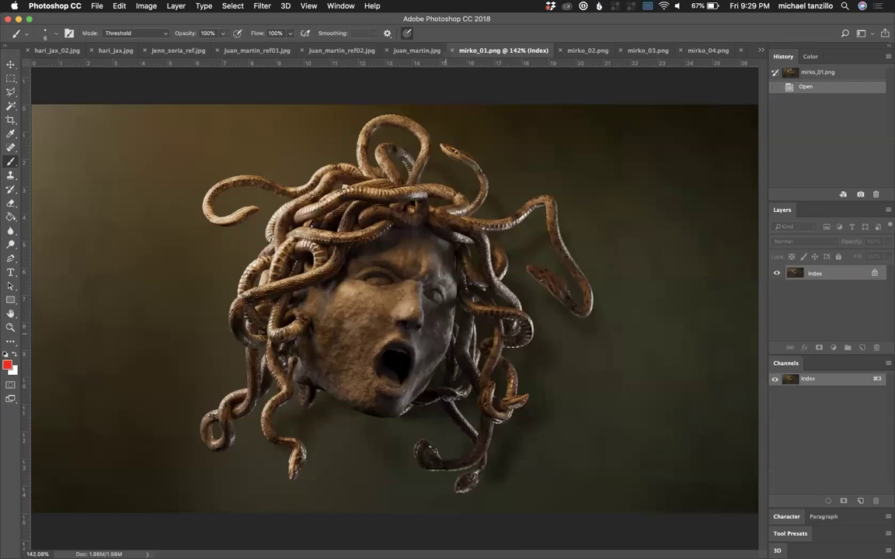
left_click(703, 51)
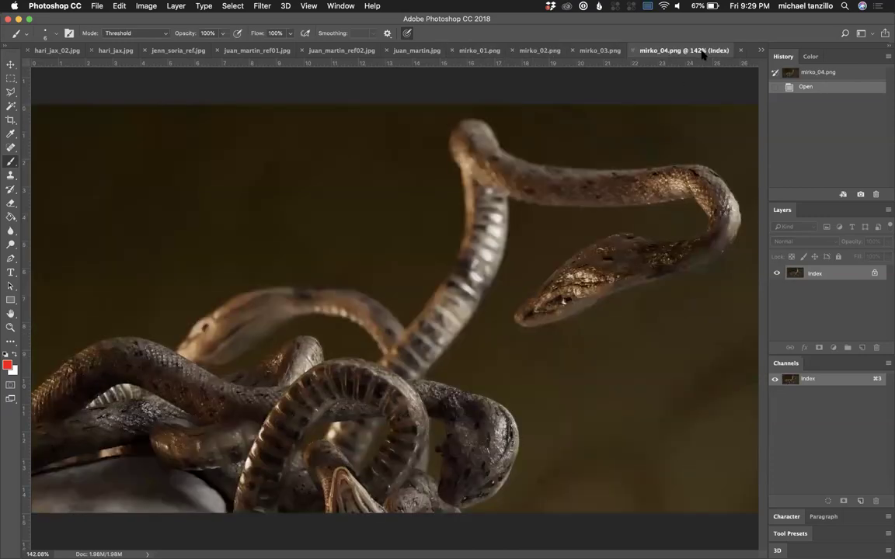
left_click(479, 51)
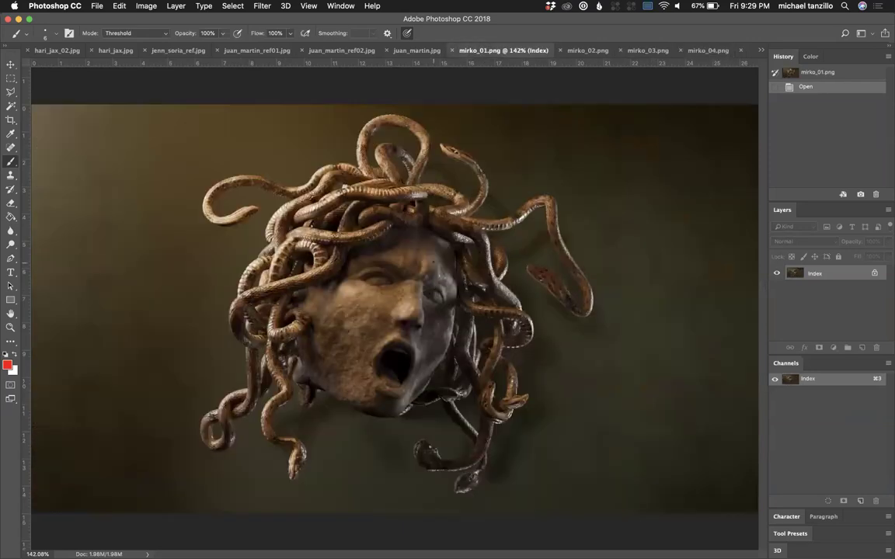
mouse_move(393, 224)
left_mouse_down()
mouse_move(350, 196)
mouse_move(264, 329)
mouse_move(329, 375)
left_mouse_up()
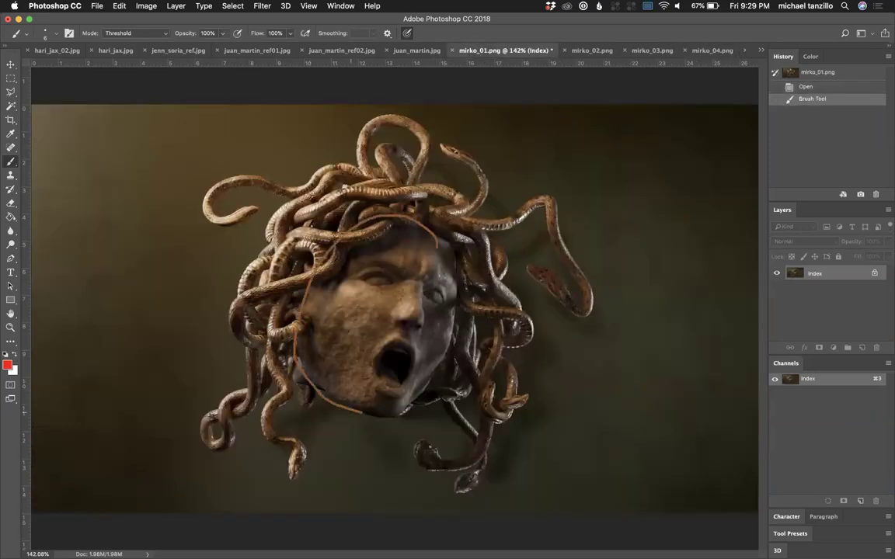
key("super+z")
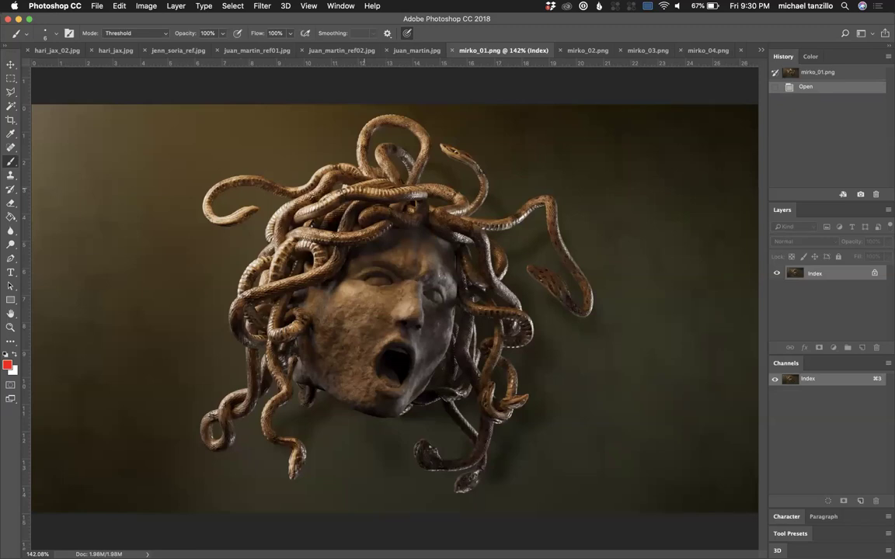
left_click(762, 49)
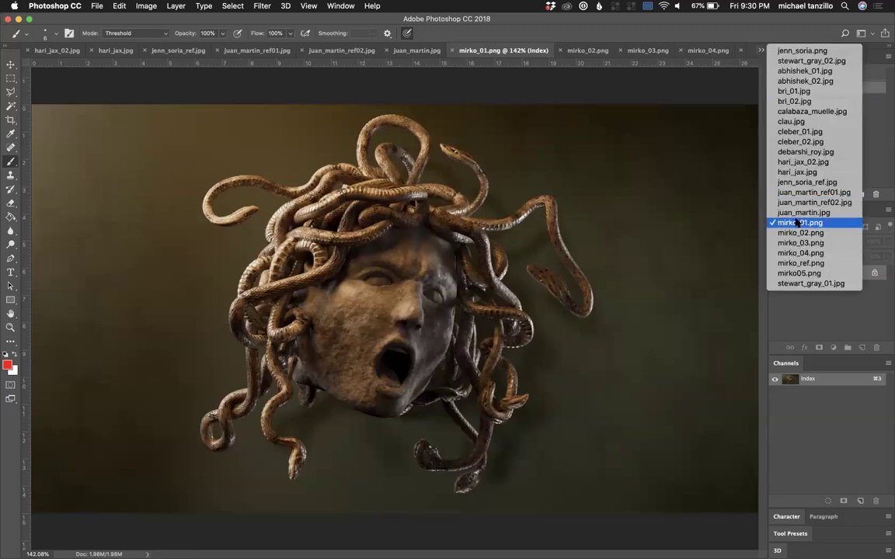
left_click(800, 274)
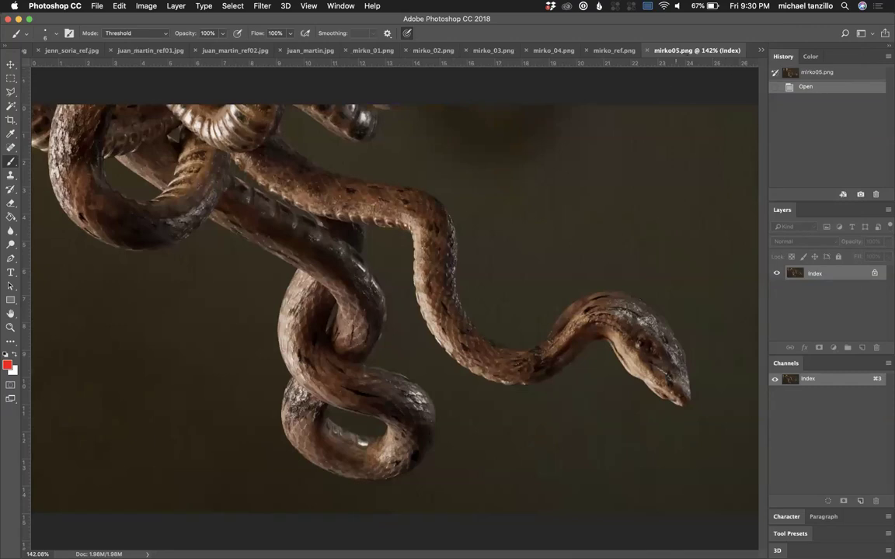
left_click(603, 51)
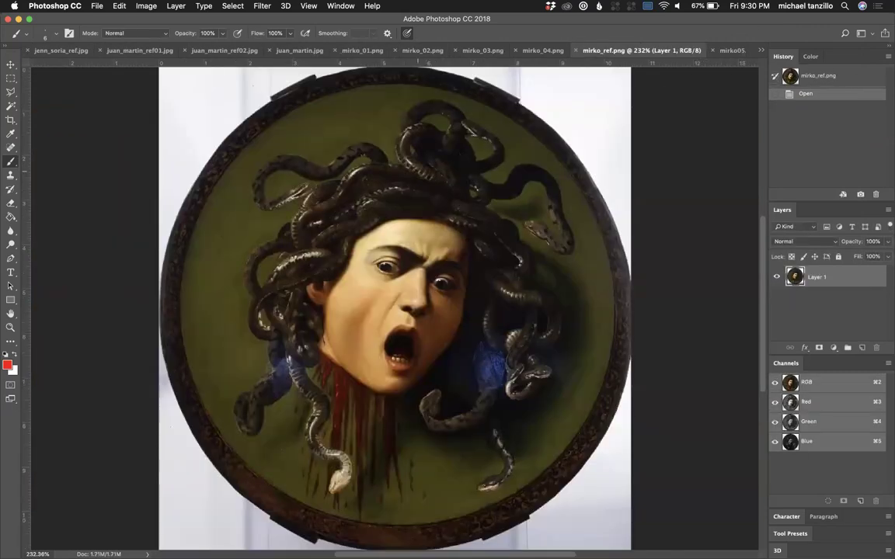
left_click(362, 49)
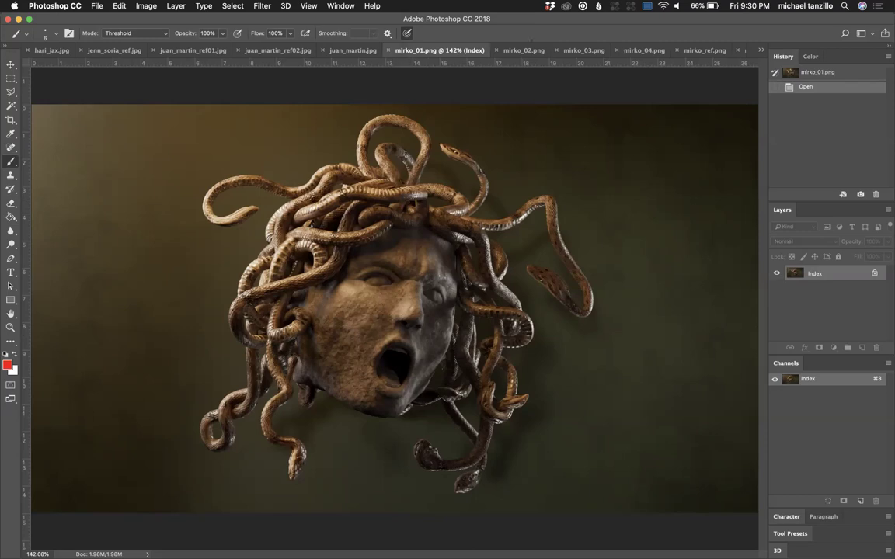
Step: Compare the mirko_01.png render against the mirko_ref.png painted reference twice
left_click(699, 50)
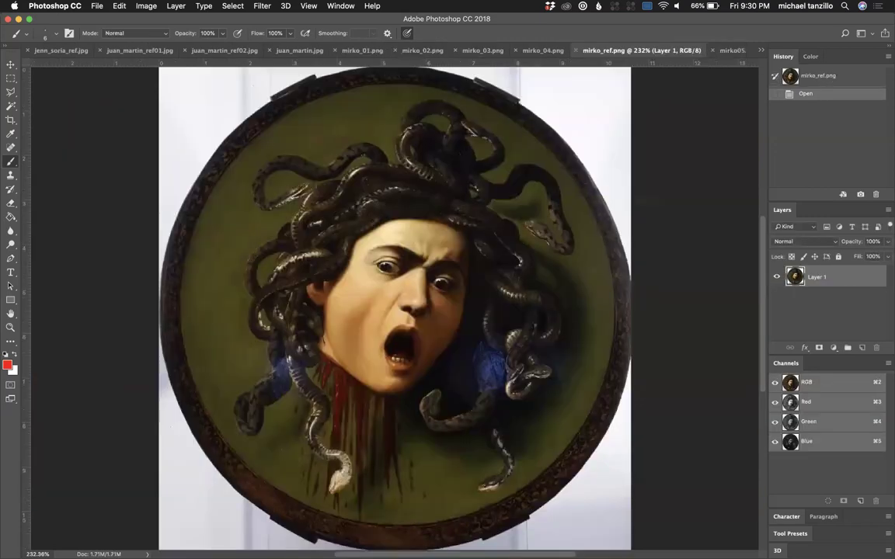
left_click(362, 50)
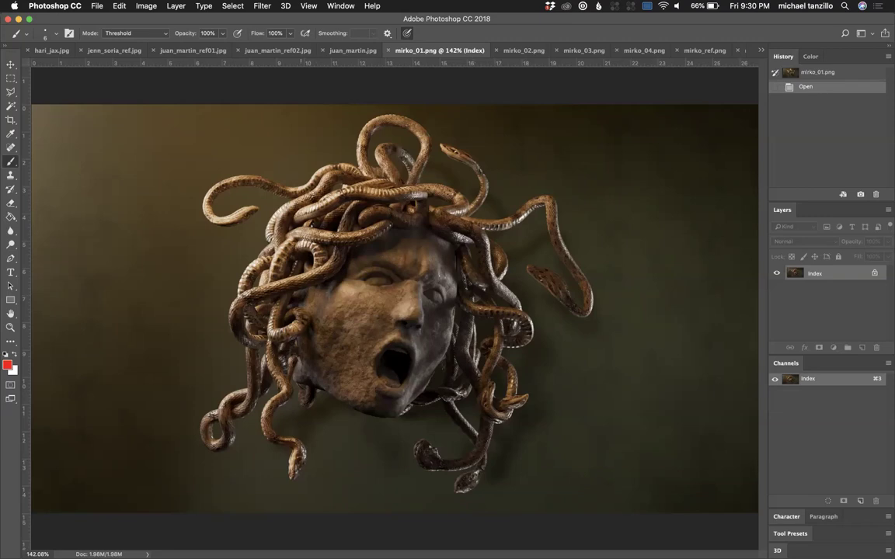
left_click(703, 49)
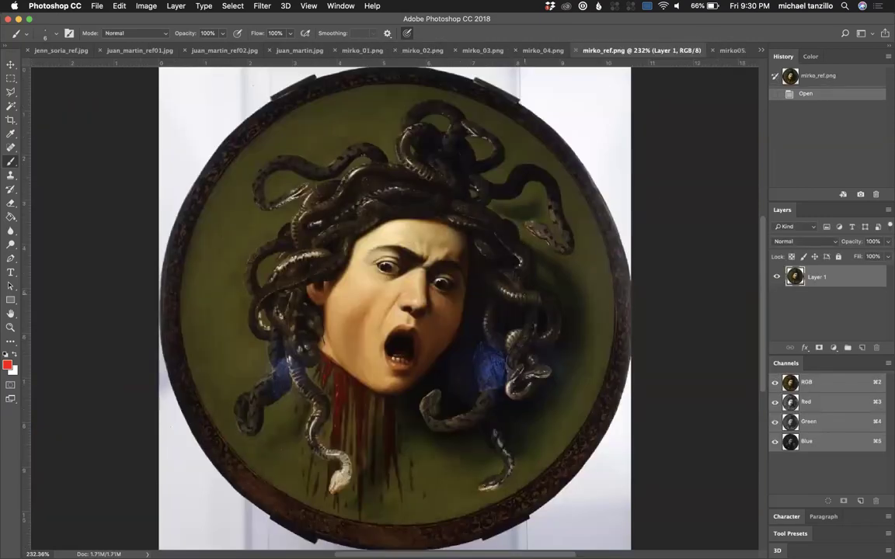
left_click(351, 48)
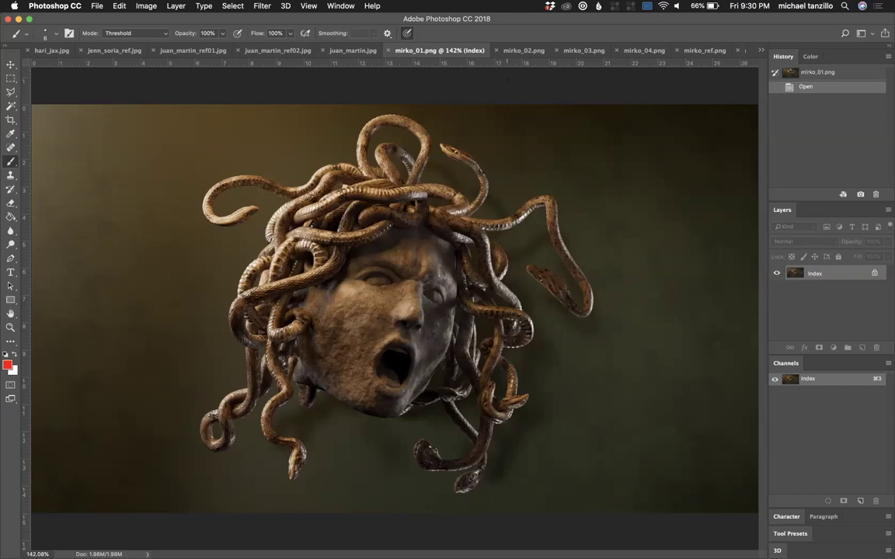
Step: Browse the snake renders mirko_02.png, mirko_03.png and mirko_04.png, ending on mirko_02.png
left_click(517, 50)
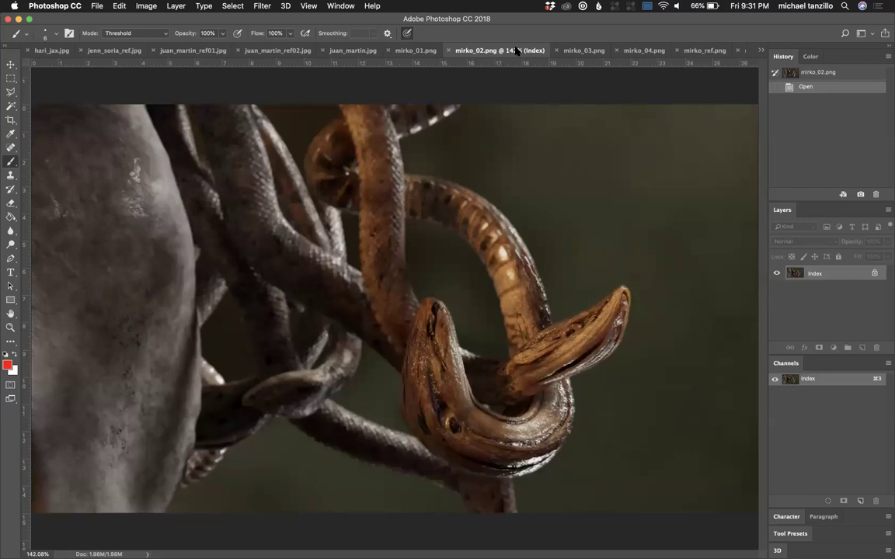
key("ctrl+Tab")
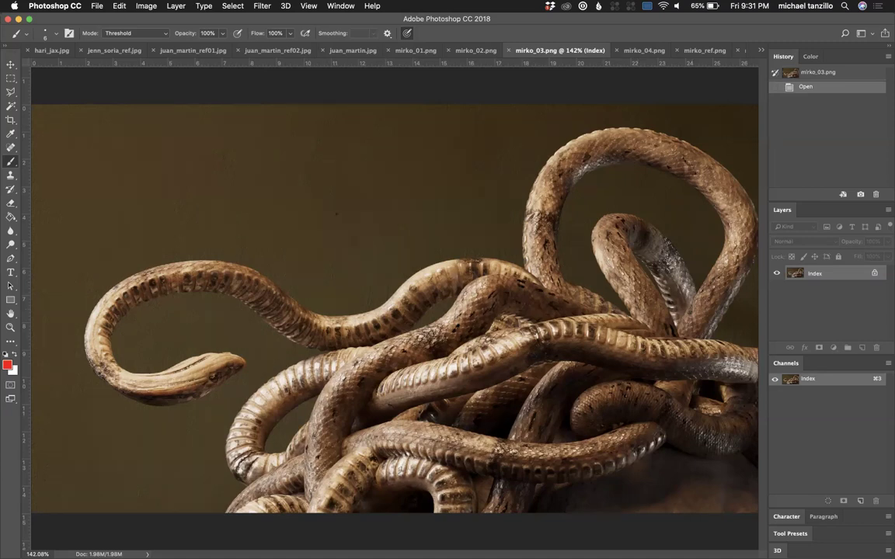
left_click(631, 49)
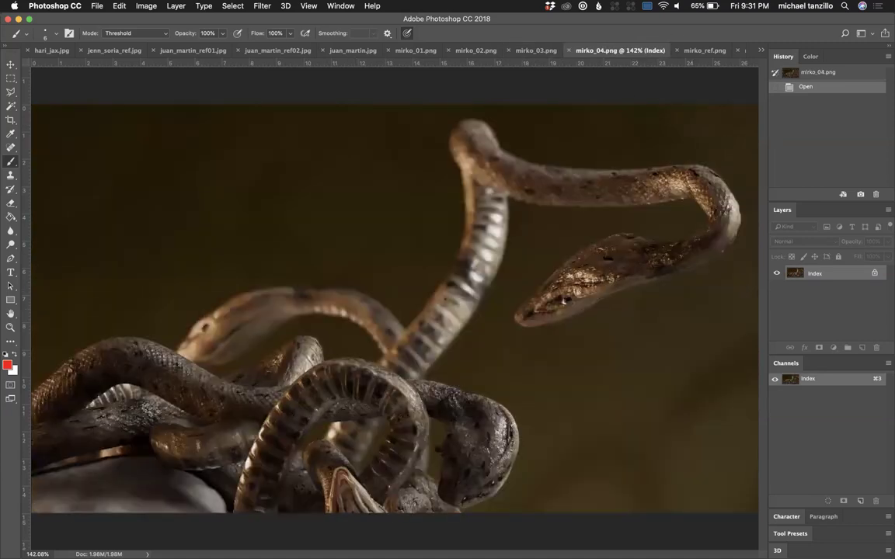
left_click(536, 50)
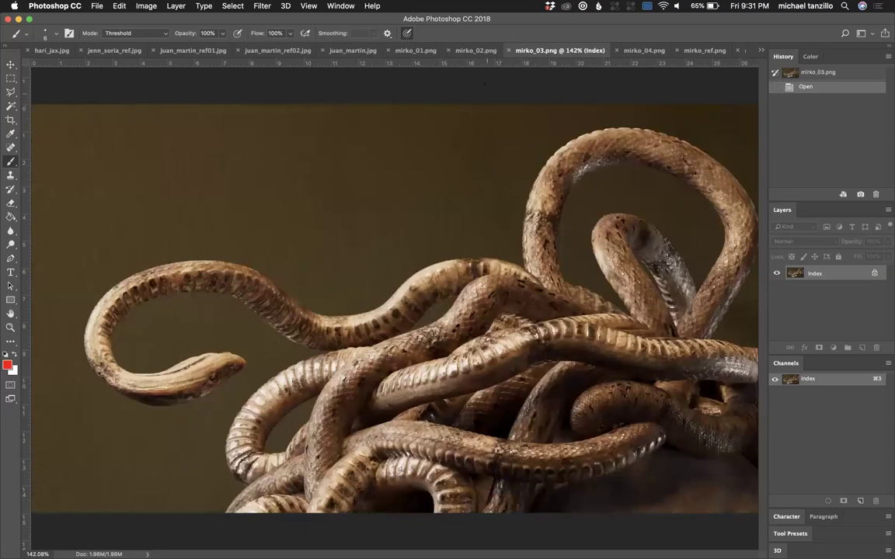
left_click(470, 50)
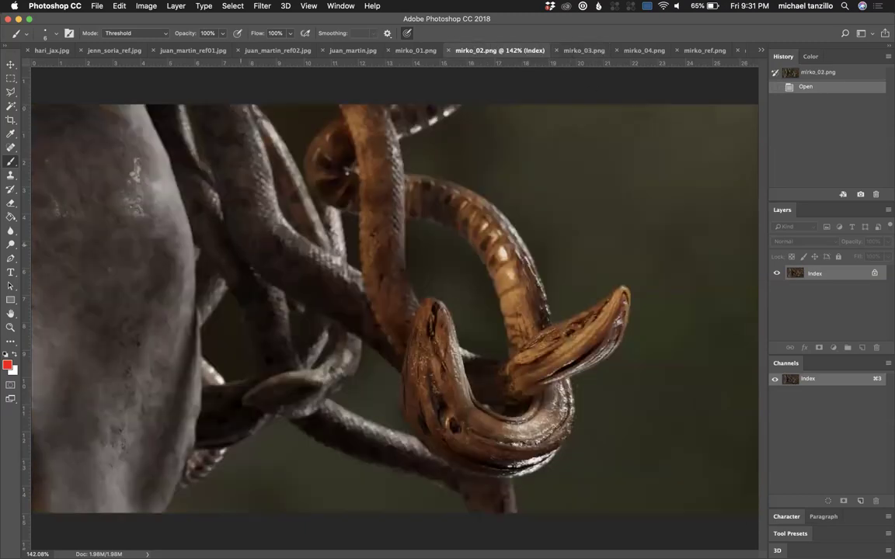
Step: Paint three markup strokes on mirko_02.png's grey stone, then return to mirko_01.png
left_click_drag(125, 157, 52, 323)
left_click_drag(148, 225, 86, 386)
left_click_drag(159, 334, 140, 389)
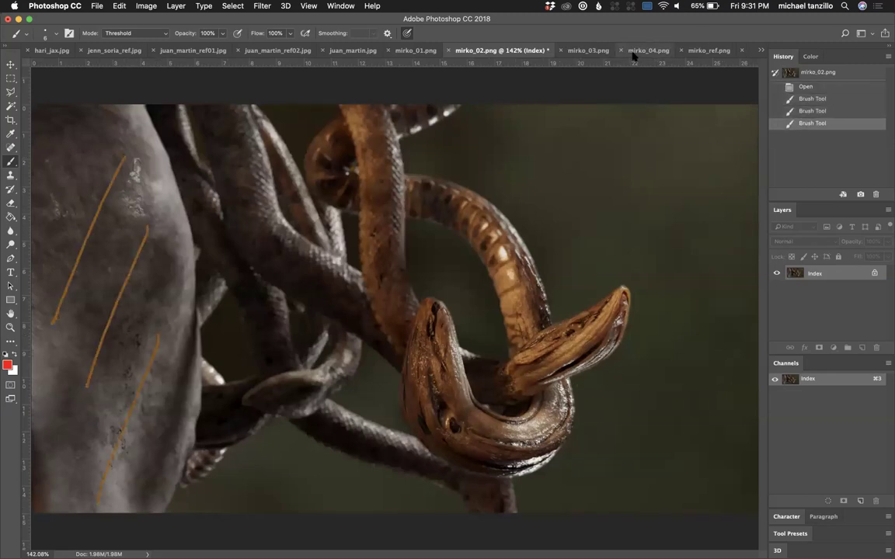
left_click(633, 53)
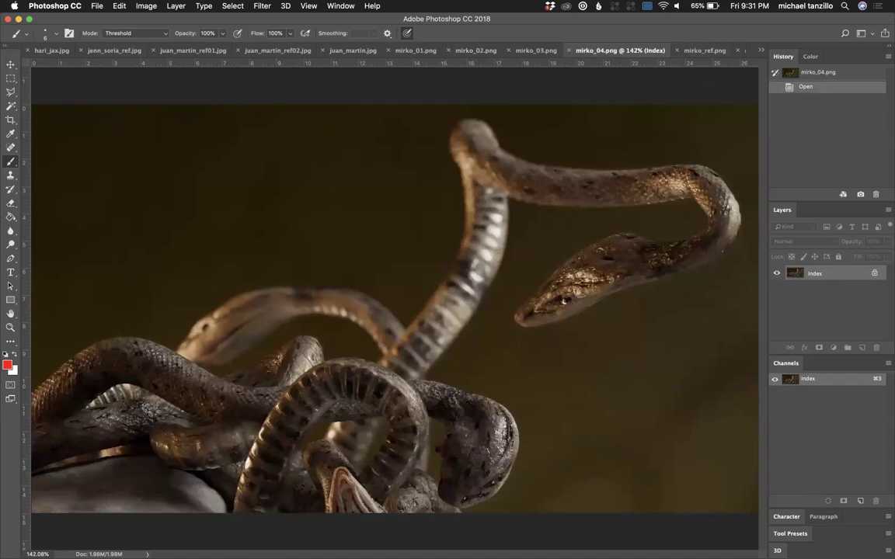
left_click(403, 49)
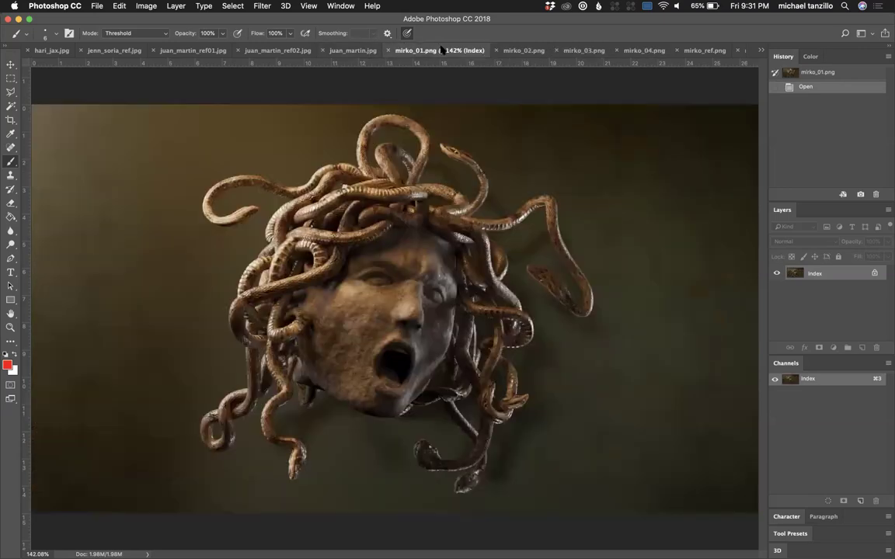
Step: Close mirko_01–04 and mirko_ref without saving, then switch to clau.jpg
key("super+w")
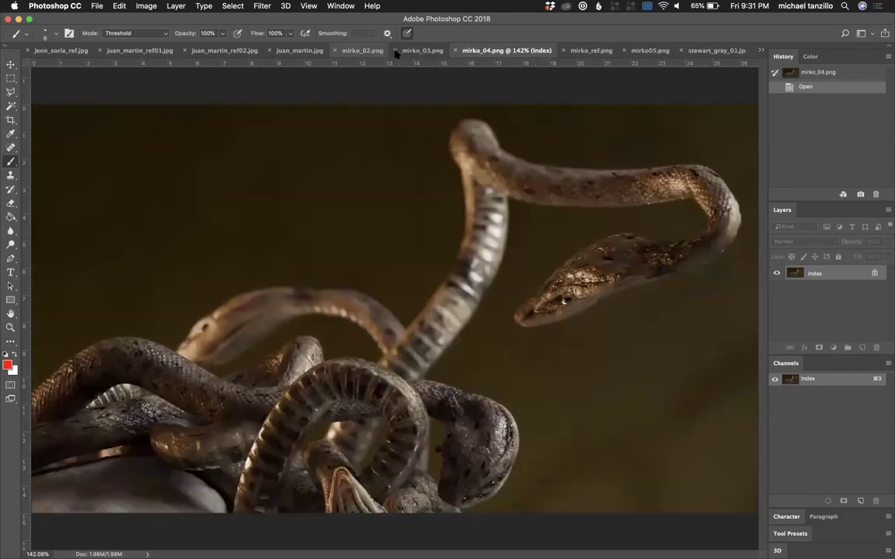
left_click(336, 50)
left_click(409, 194)
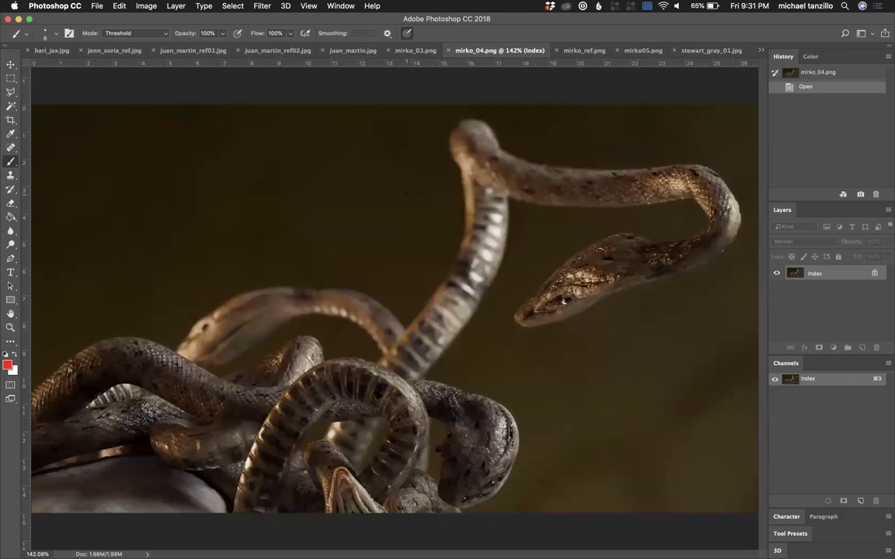
left_click(390, 50)
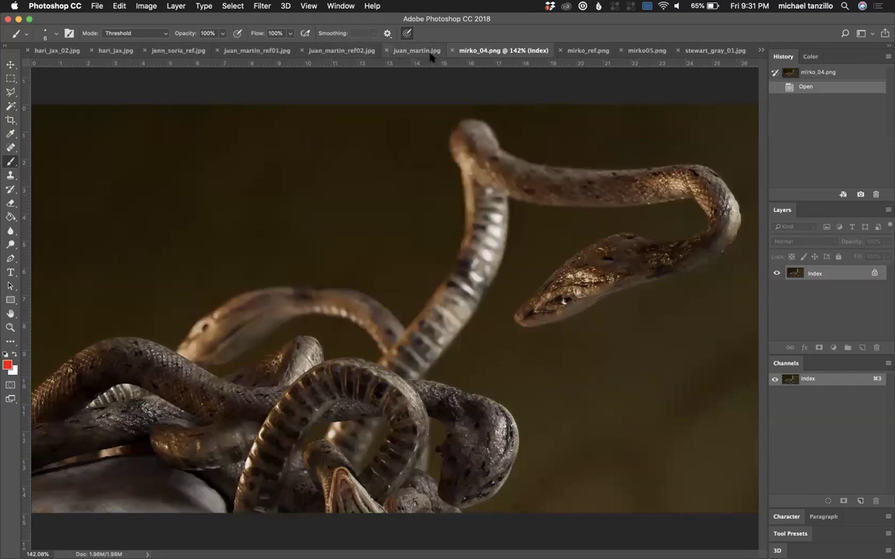
left_click(450, 51)
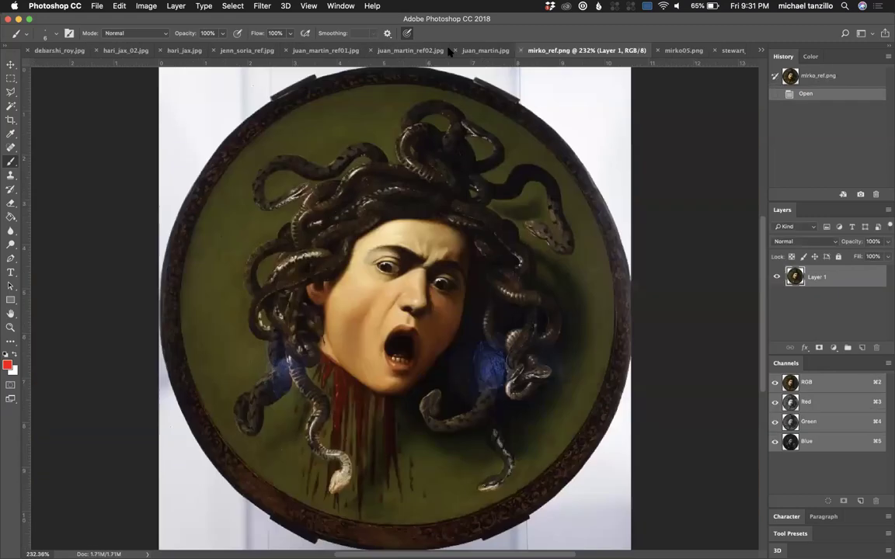
left_click(520, 51)
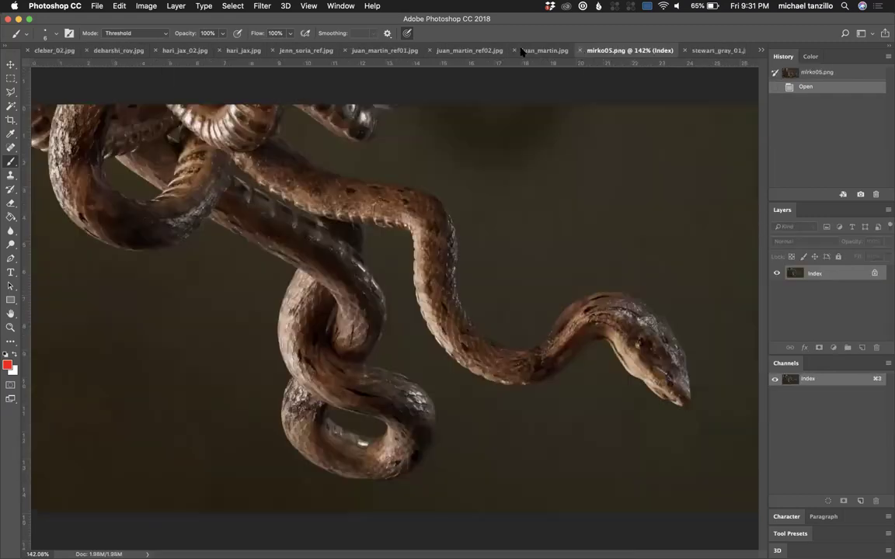
left_click(762, 51)
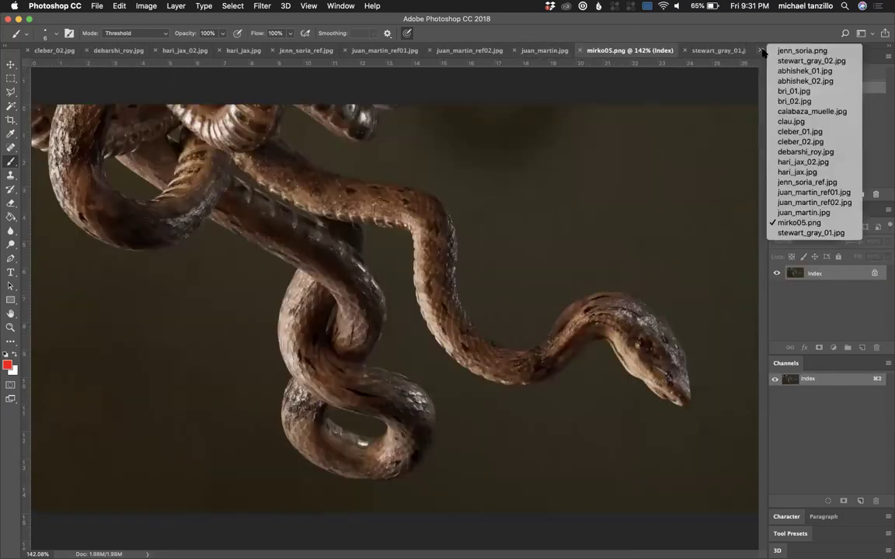
left_click(818, 123)
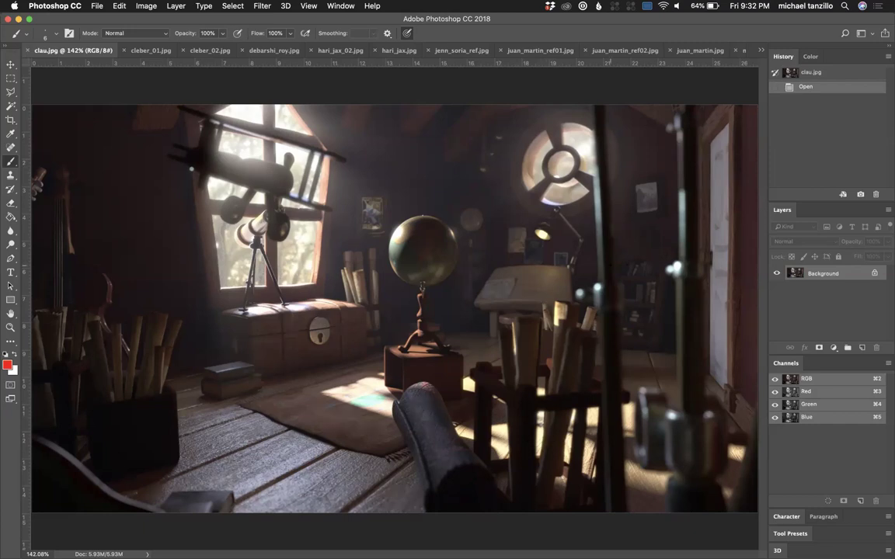
mouse_move(280, 107)
left_mouse_down()
mouse_move(221, 90)
mouse_move(158, 178)
mouse_move(274, 256)
mouse_move(370, 177)
mouse_move(354, 113)
left_mouse_up()
key("super+z")
mouse_move(241, 172)
left_mouse_down()
mouse_move(64, 109)
mouse_move(109, 125)
mouse_move(109, 139)
mouse_move(52, 143)
left_mouse_up()
mouse_move(598, 112)
left_mouse_down()
mouse_move(614, 359)
mouse_move(609, 433)
mouse_move(618, 498)
left_mouse_up()
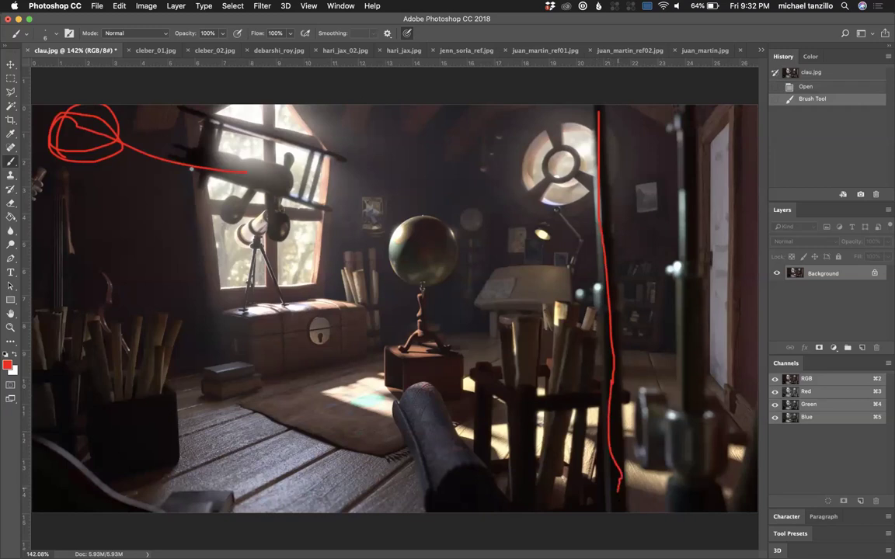
mouse_move(608, 260)
left_mouse_down()
mouse_move(725, 272)
mouse_move(743, 264)
mouse_move(732, 252)
mouse_move(737, 276)
left_mouse_up()
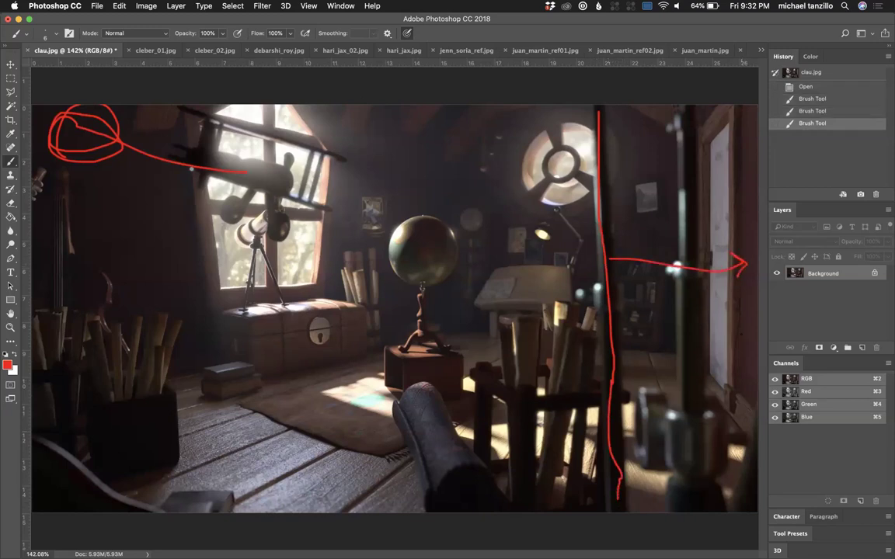
key("super+alt+z")
key("super+alt+z")
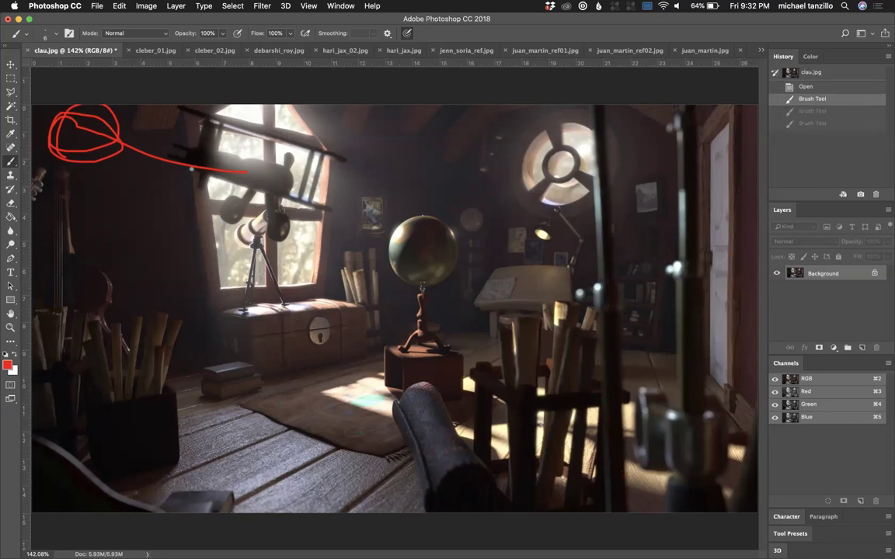
left_click(876, 195)
left_click(519, 193)
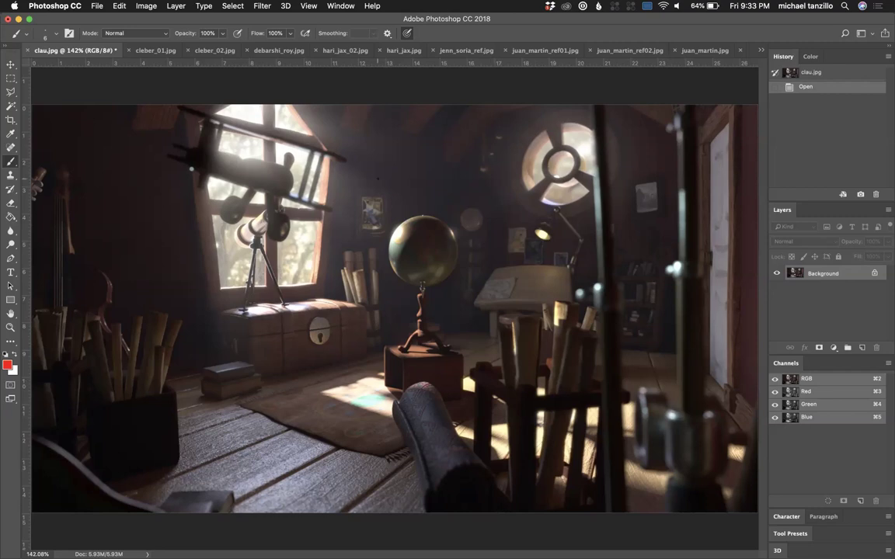
left_click_drag(393, 231, 429, 259)
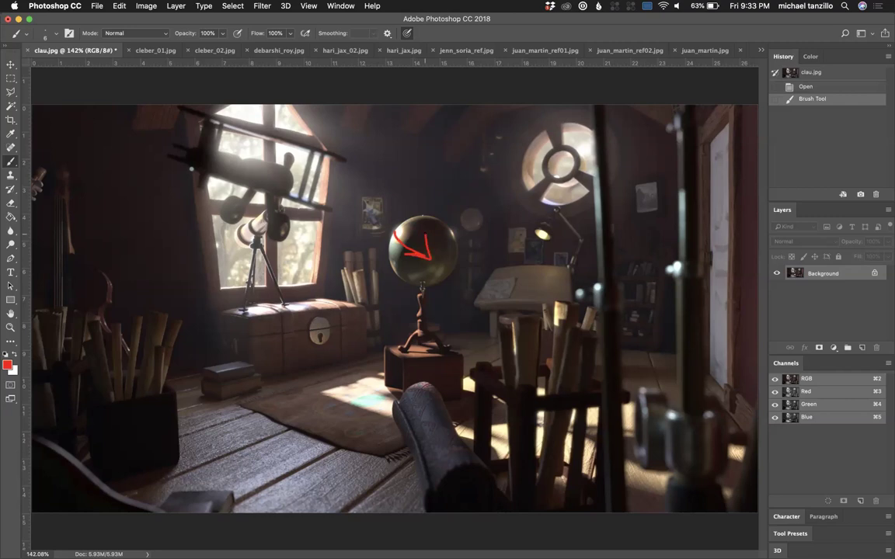
key("super+z")
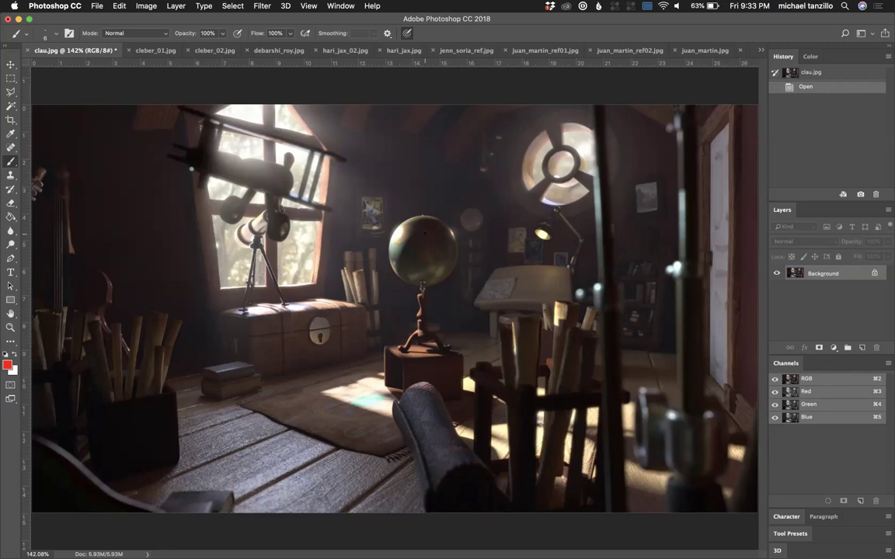
left_click_drag(413, 230, 423, 217)
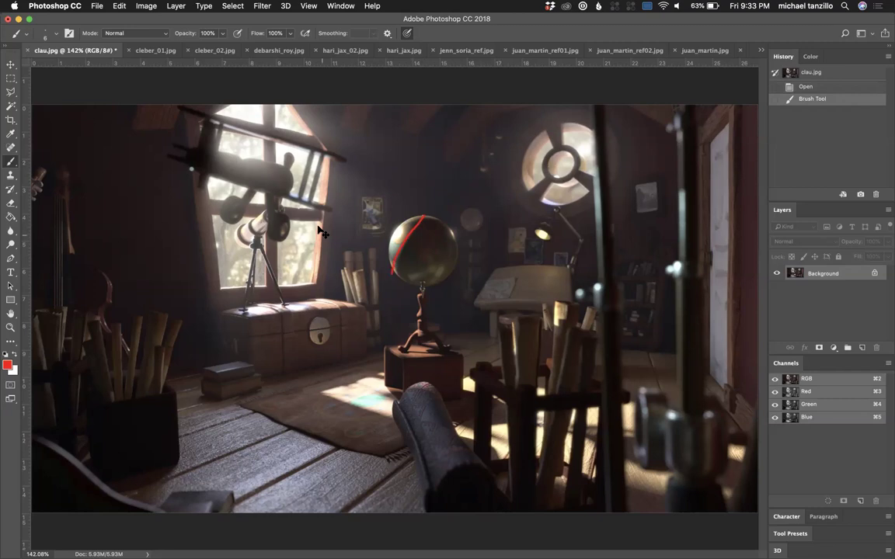
key("super+z")
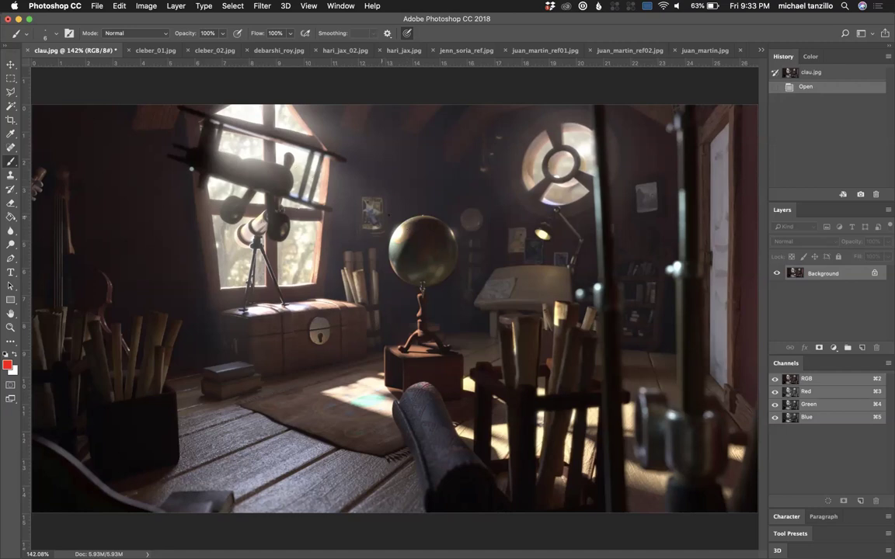
mouse_move(297, 163)
left_mouse_down()
mouse_move(247, 194)
mouse_move(231, 275)
left_mouse_up()
key("super+z")
mouse_move(398, 242)
left_mouse_down()
mouse_move(418, 251)
mouse_move(412, 258)
left_mouse_up()
key("super+z")
left_click(404, 233)
mouse_move(421, 227)
left_mouse_down()
mouse_move(407, 253)
mouse_move(429, 247)
mouse_move(444, 258)
mouse_move(432, 264)
left_mouse_up()
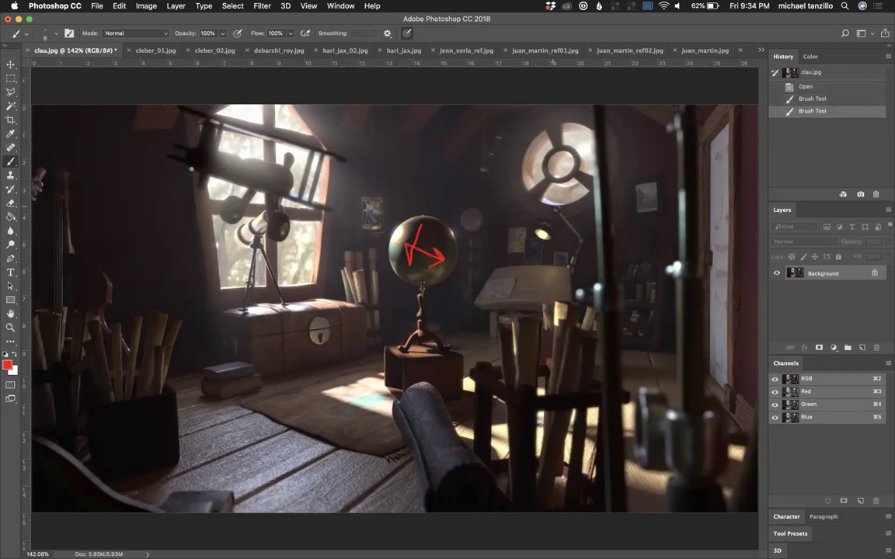
key("super+z")
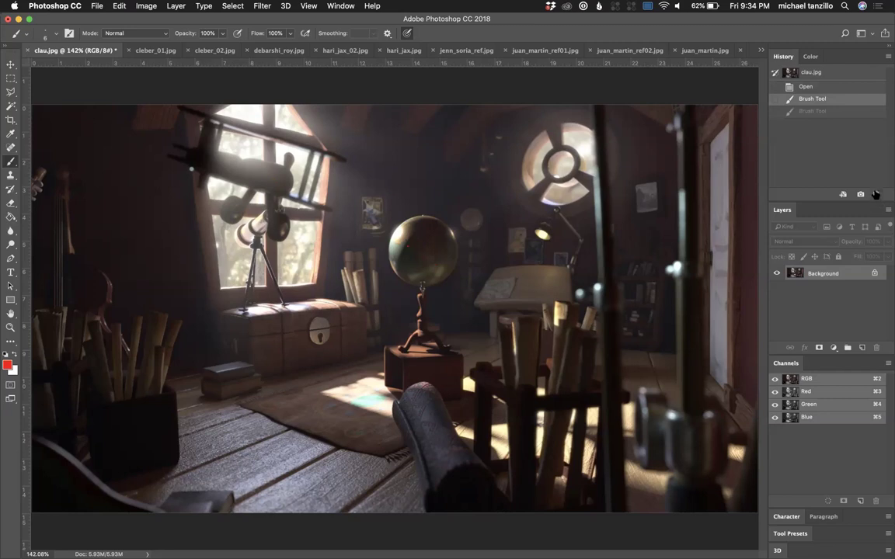
left_click(875, 195)
left_click(525, 192)
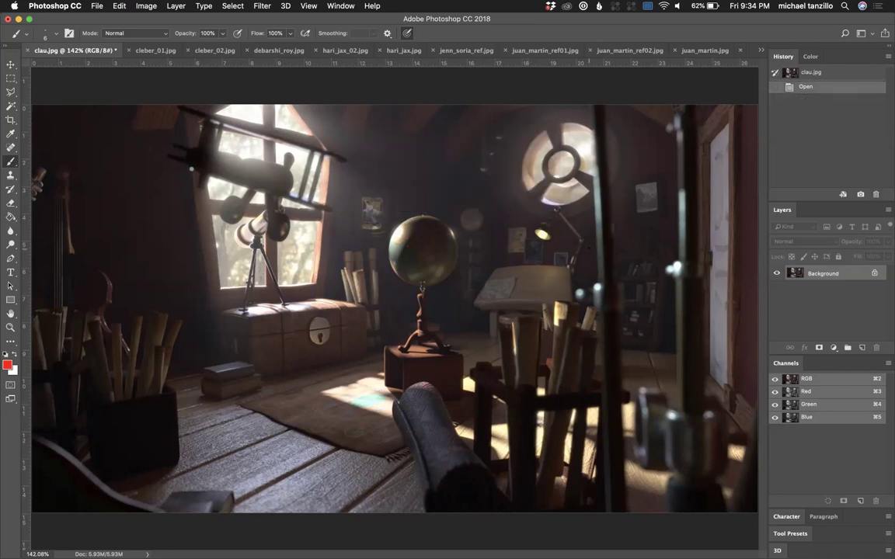
mouse_move(689, 263)
left_mouse_down()
mouse_move(557, 271)
mouse_move(554, 317)
mouse_move(674, 307)
mouse_move(699, 257)
left_mouse_up()
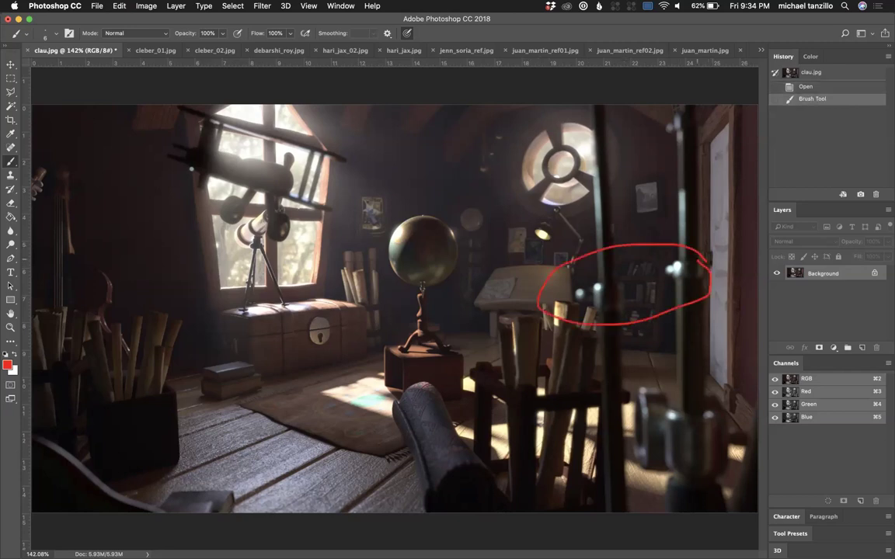
key("super+z")
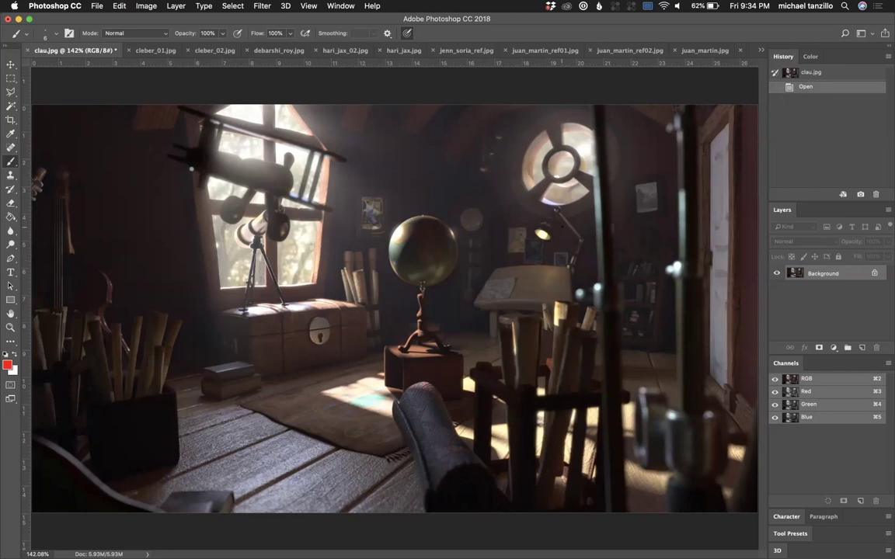
mouse_move(561, 225)
left_mouse_down()
mouse_move(528, 204)
mouse_move(515, 288)
mouse_move(572, 294)
mouse_move(571, 241)
mouse_move(557, 205)
left_mouse_up()
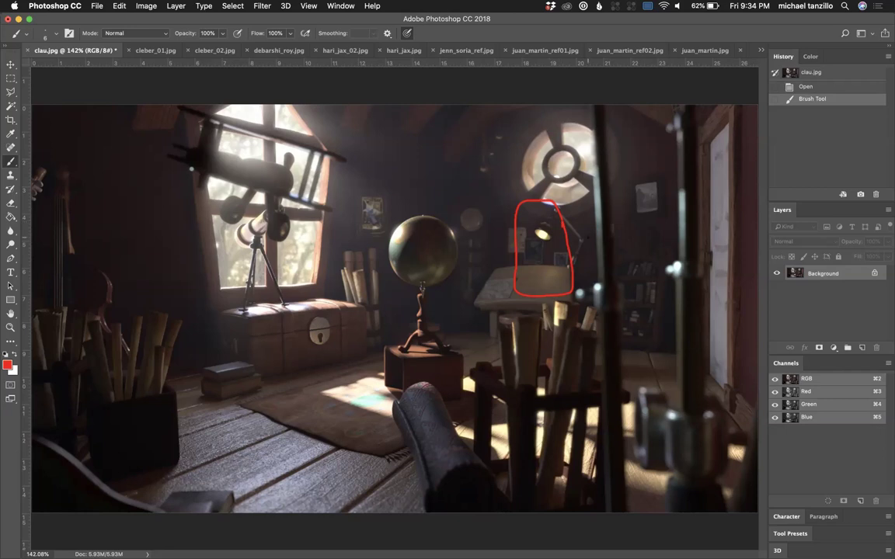
key("super+z")
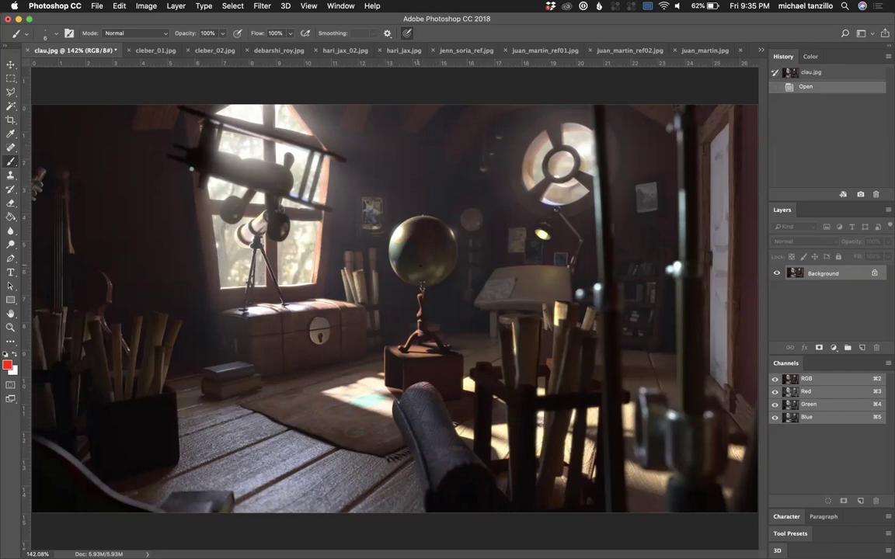
mouse_move(451, 307)
left_mouse_down()
mouse_move(380, 291)
mouse_move(367, 360)
mouse_move(386, 405)
mouse_move(491, 398)
mouse_move(483, 323)
mouse_move(457, 274)
left_mouse_up()
key("super+z")
mouse_move(388, 190)
left_mouse_down()
mouse_move(359, 190)
mouse_move(355, 242)
mouse_move(393, 242)
mouse_move(394, 185)
left_mouse_up()
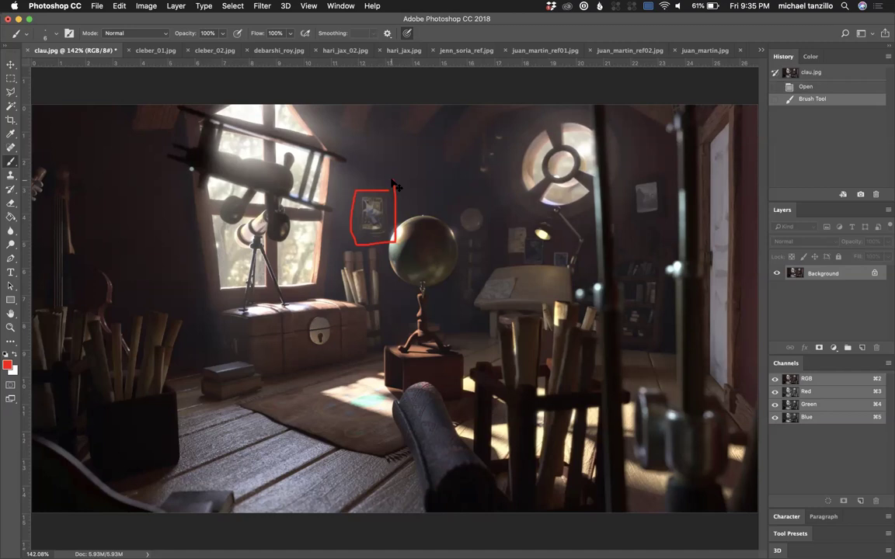
key("super+z")
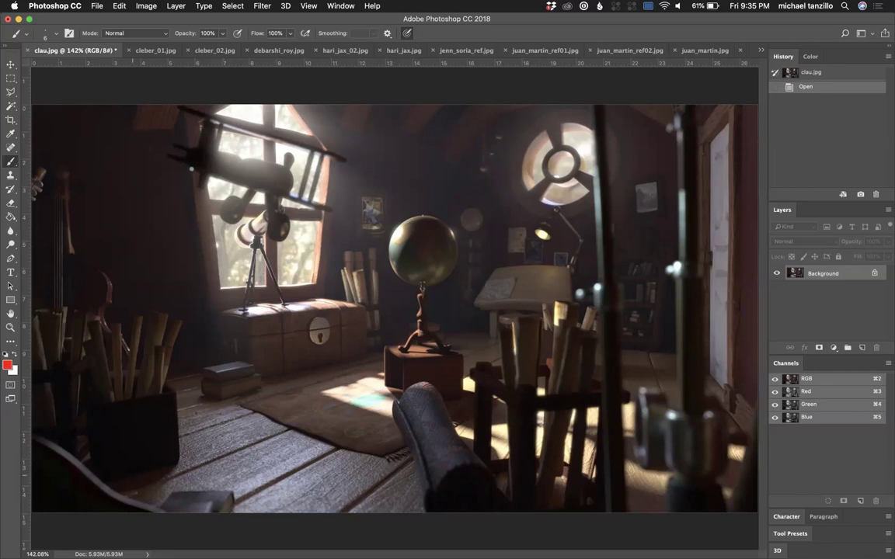
mouse_move(274, 404)
left_mouse_down()
mouse_move(198, 399)
mouse_move(172, 458)
mouse_move(378, 484)
mouse_move(233, 372)
left_mouse_up()
Step: Undo the floor loop, draw red lines on the floor beside the rug, and close clau.jpg
key("super+z")
mouse_move(434, 419)
left_mouse_down()
mouse_move(342, 423)
mouse_move(337, 475)
mouse_move(344, 373)
mouse_move(331, 509)
left_mouse_up()
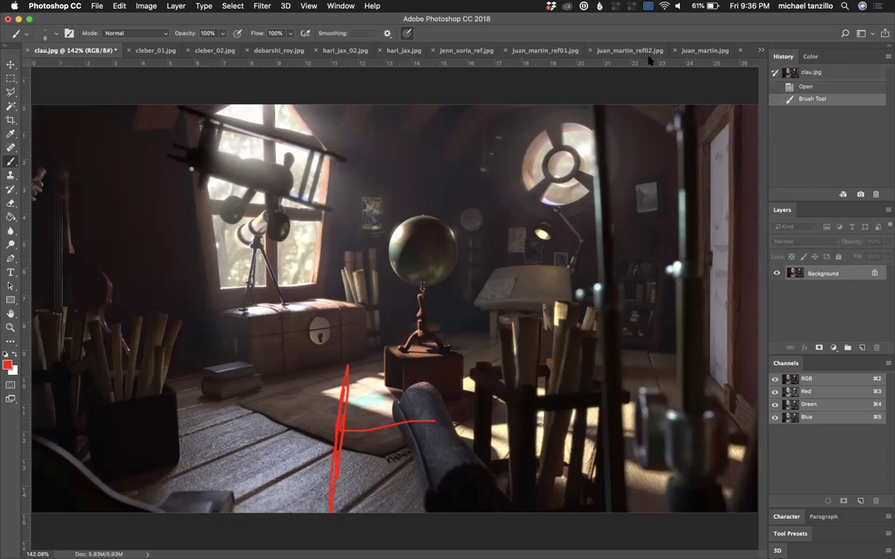
left_click(27, 50)
left_click(429, 195)
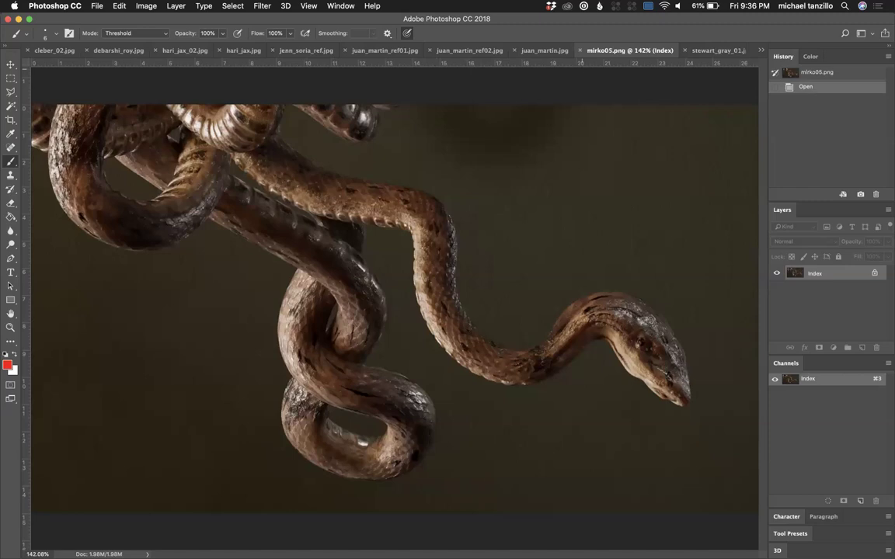
key("super+w")
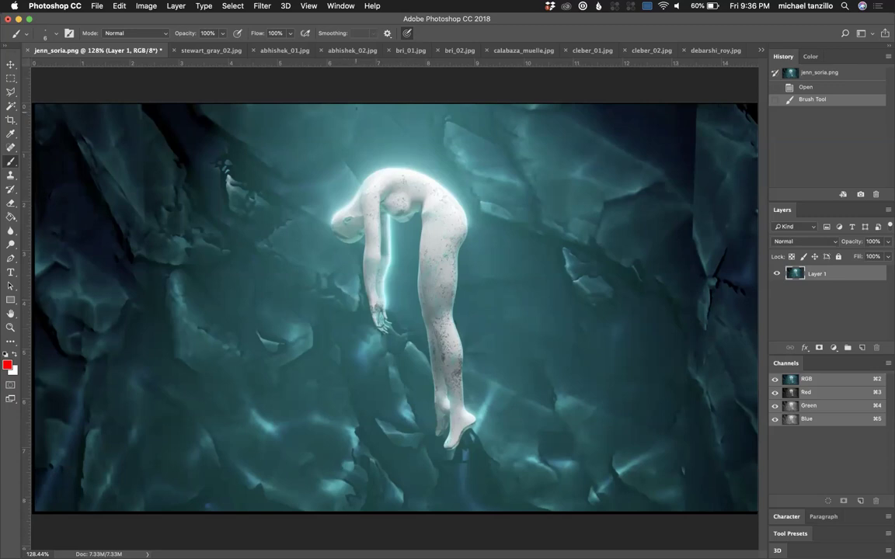
Step: Paint a red stroke on the rocks, undo the strokes, and view the render at 100%
left_click_drag(331, 111, 318, 159)
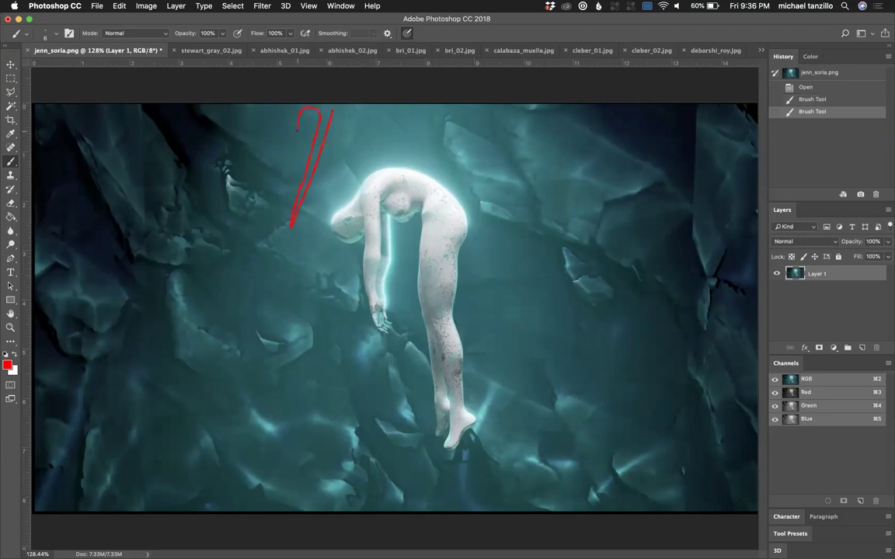
key("super+alt+z")
key("super+alt+z")
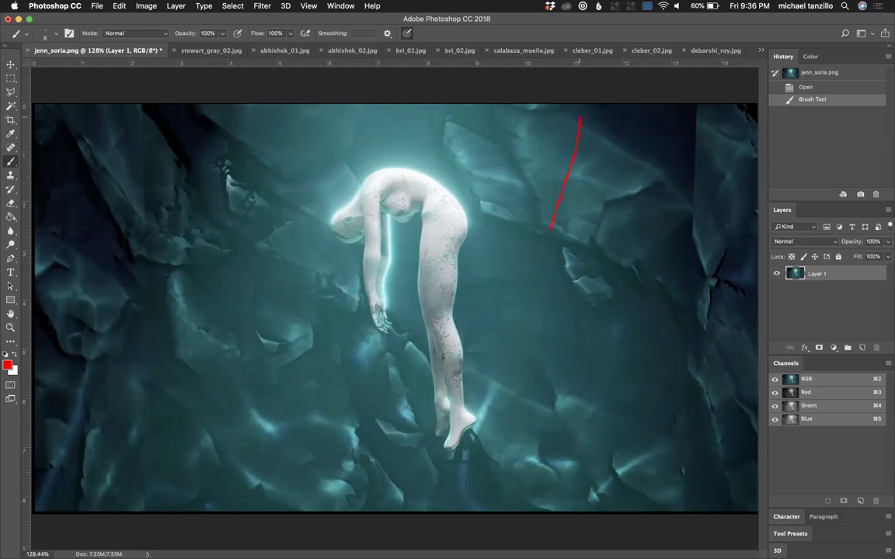
key("super+alt+z")
key("super+1")
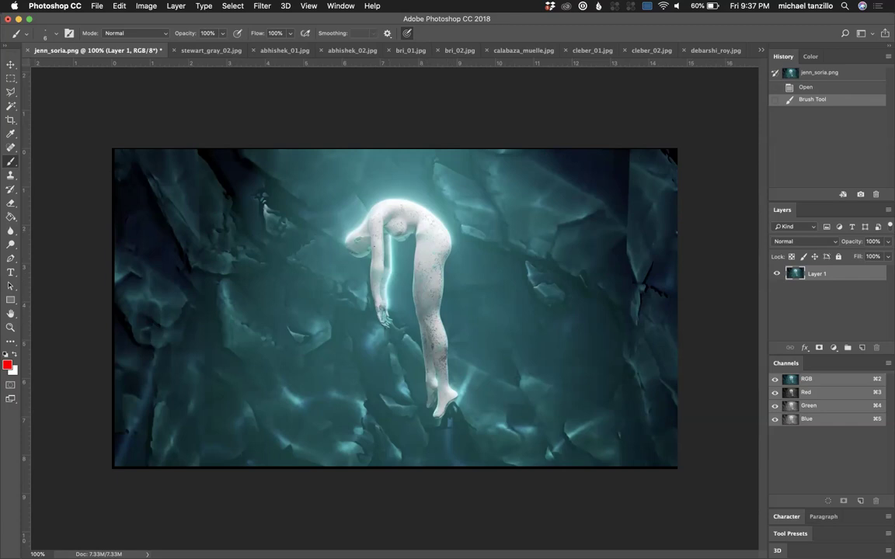
Step: Trace red lines along the figure's arm, leg and back, then delete those Brush Tool history states
mouse_move(349, 243)
left_mouse_down()
mouse_move(408, 202)
mouse_move(431, 223)
mouse_move(448, 359)
left_mouse_up()
left_click_drag(401, 204, 404, 238)
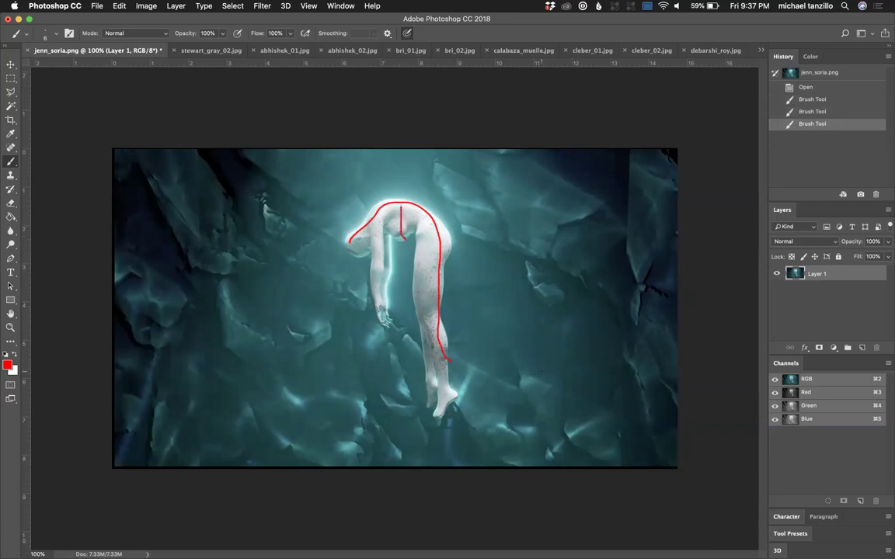
left_click(783, 99)
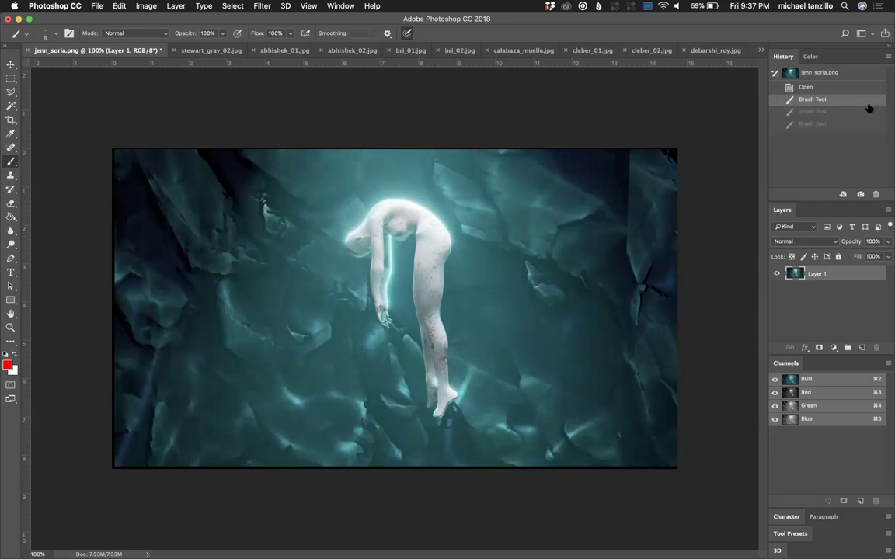
left_click(875, 195)
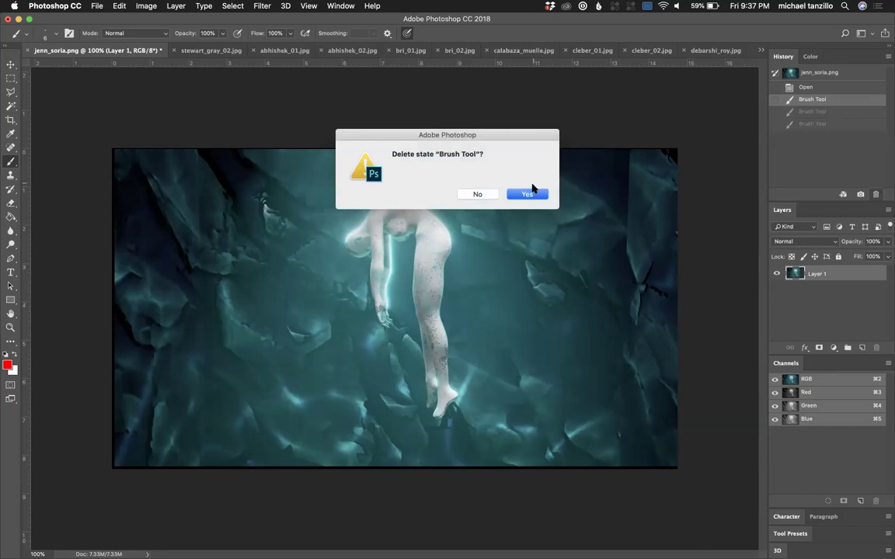
left_click(528, 192)
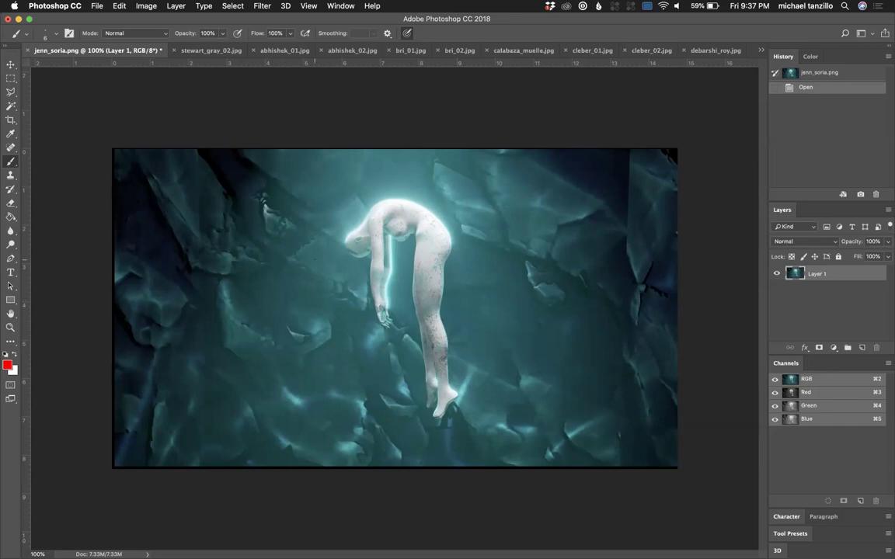
Step: Paint red arcs and loops around the rocks, undoing each one
mouse_move(191, 153)
left_mouse_down()
mouse_move(139, 209)
mouse_move(137, 264)
mouse_move(192, 386)
mouse_move(379, 446)
mouse_move(416, 468)
mouse_move(595, 406)
mouse_move(583, 319)
left_mouse_up()
key("super+z")
mouse_move(577, 180)
left_mouse_down()
mouse_move(594, 380)
mouse_move(524, 420)
mouse_move(415, 433)
mouse_move(336, 424)
mouse_move(261, 390)
mouse_move(221, 351)
mouse_move(233, 272)
left_mouse_up()
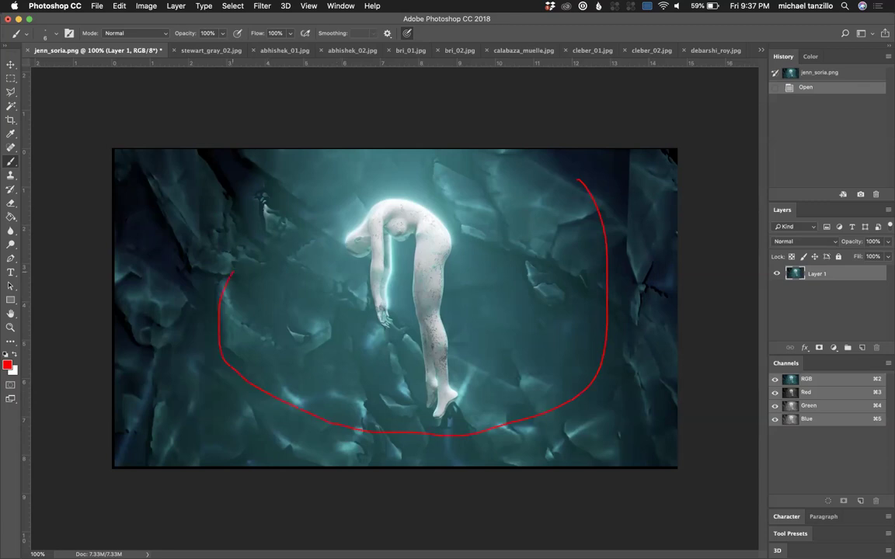
mouse_move(279, 231)
left_mouse_down()
mouse_move(339, 186)
mouse_move(451, 172)
mouse_move(536, 189)
mouse_move(592, 185)
left_mouse_up()
key("super+z")
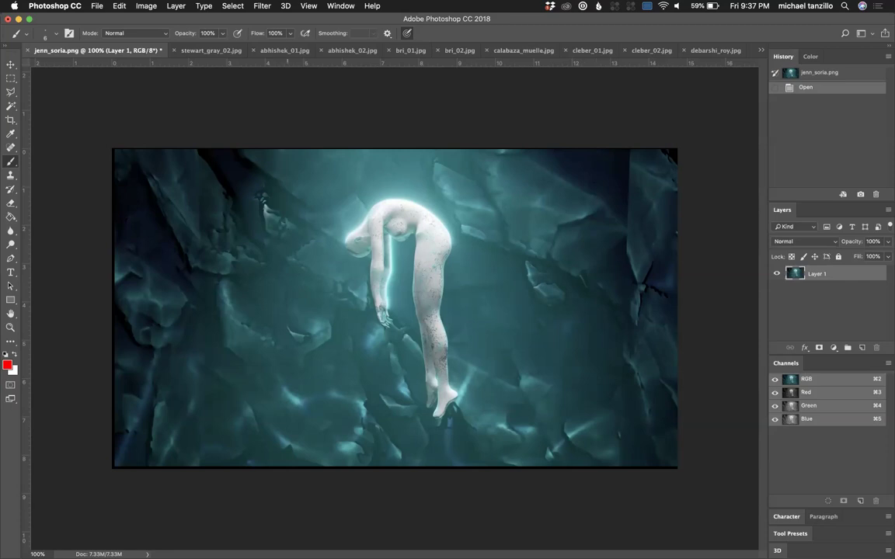
mouse_move(282, 193)
left_mouse_down()
mouse_move(254, 176)
mouse_move(242, 204)
mouse_move(246, 231)
mouse_move(270, 248)
mouse_move(296, 249)
mouse_move(318, 232)
left_mouse_up()
key("super+z")
left_click_drag(199, 149, 259, 225)
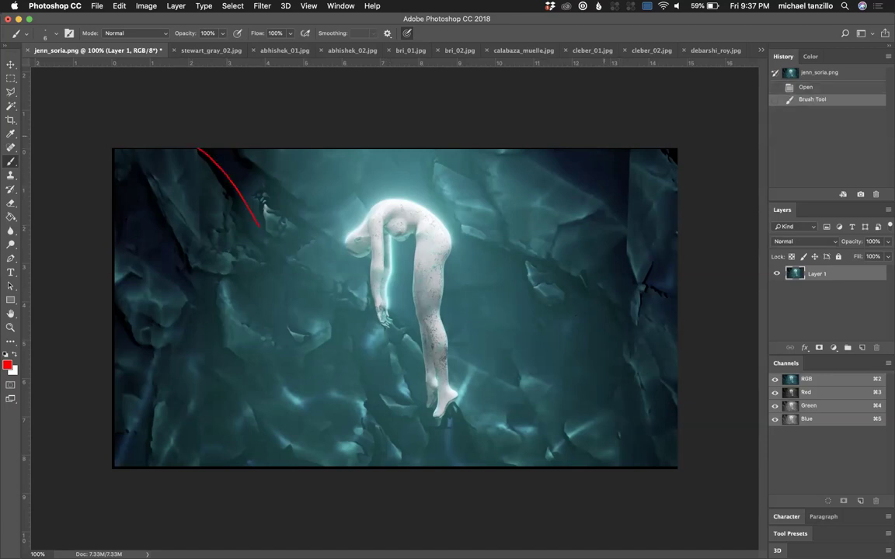
left_click_drag(625, 154, 626, 215)
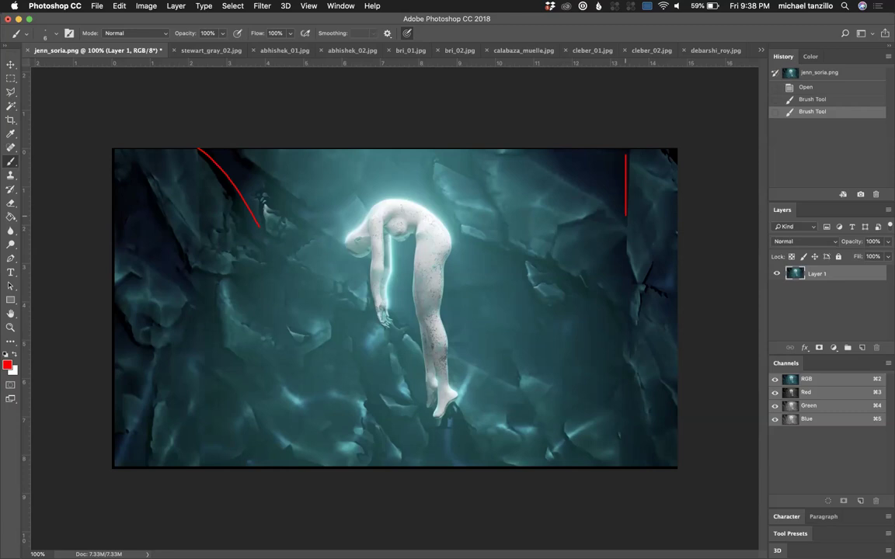
left_click(27, 49)
left_click(411, 194)
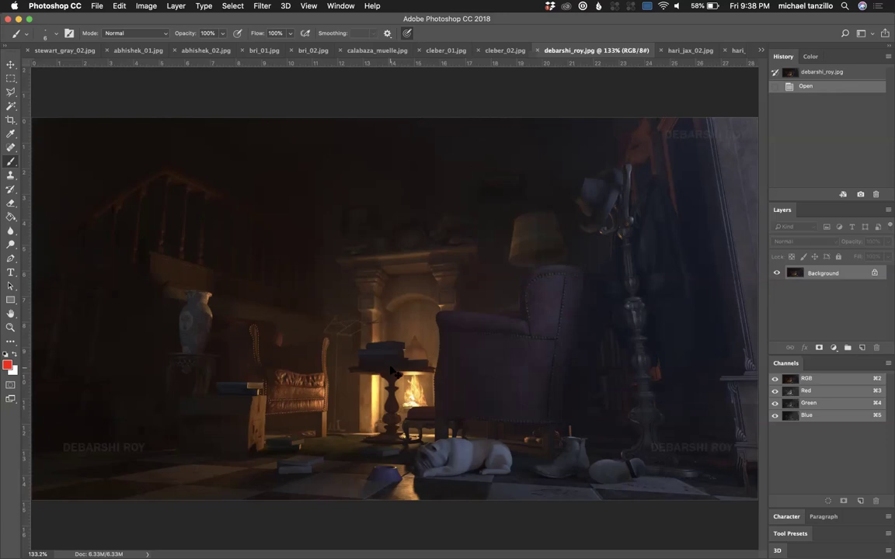
Step: Brighten the render in Levels by dragging the white point left and the black point slightly right
key("super+l")
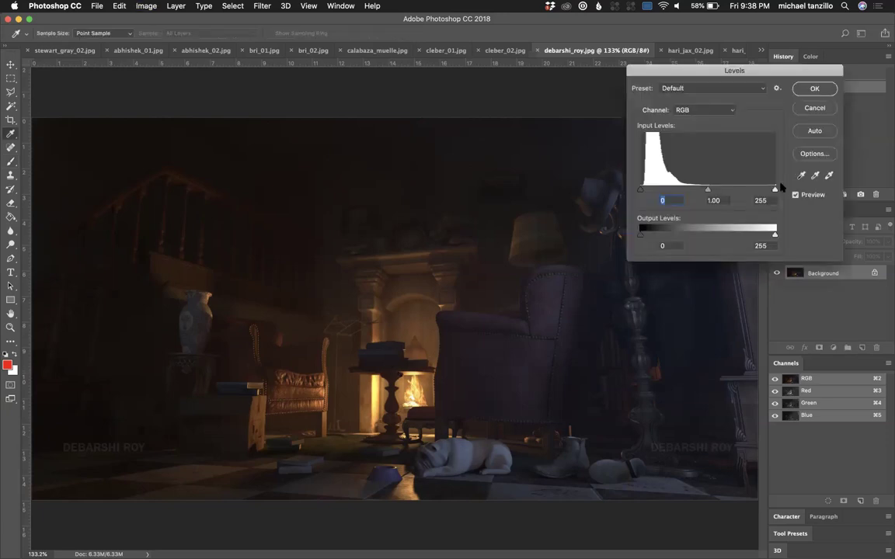
left_click_drag(766, 189, 728, 190)
left_click_drag(640, 190, 645, 192)
left_click_drag(727, 194, 712, 192)
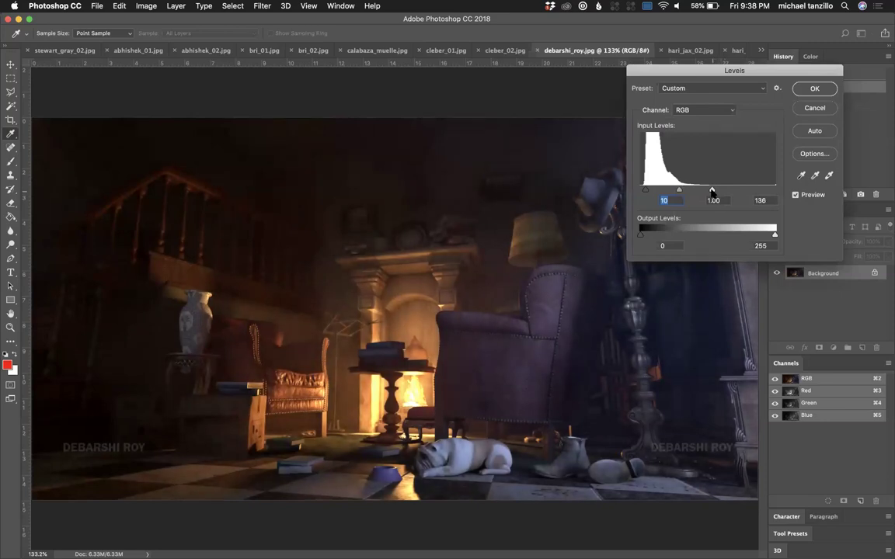
left_click(815, 88)
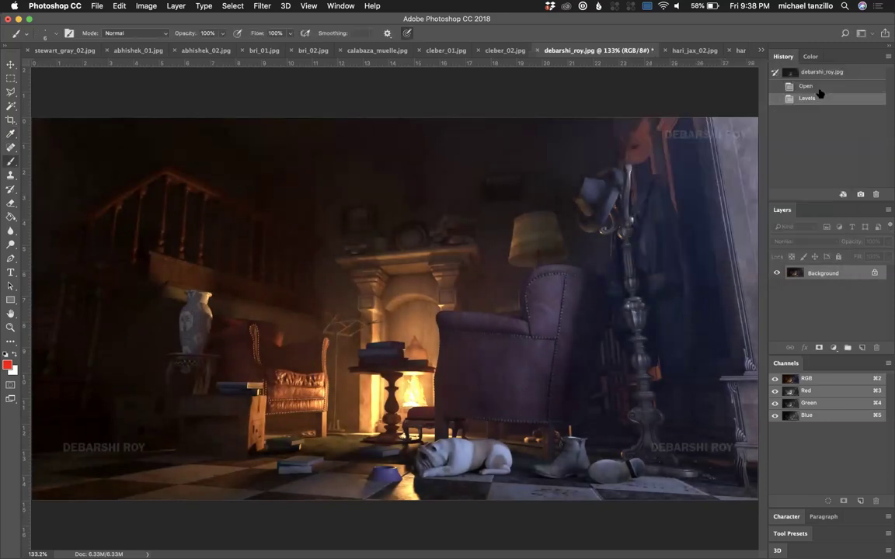
Step: Lower the saturation to -18 with Hue/Saturation
key("super+u")
left_click_drag(719, 207, 709, 208)
left_click(835, 129)
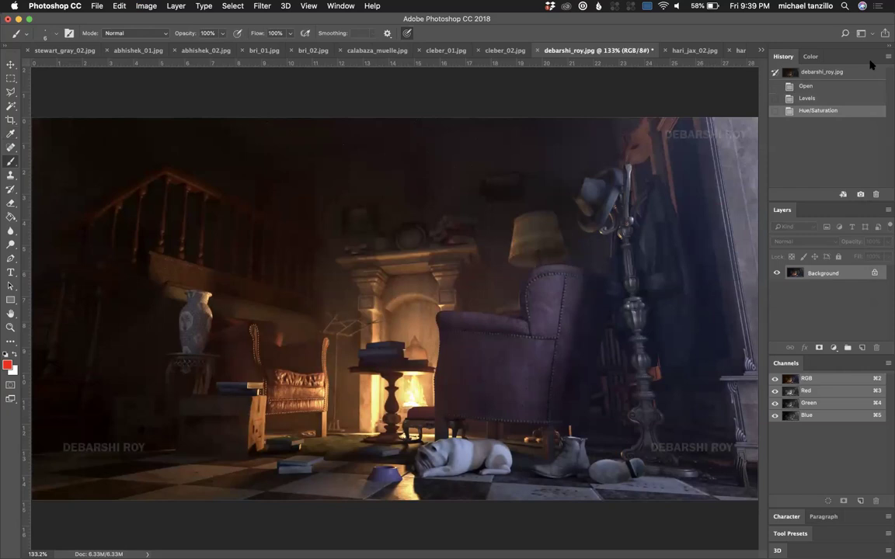
Step: Toggle History states to compare the adjusted render against the original
key("super+alt+z")
key("super+alt+z")
left_click(848, 111)
left_click(844, 89)
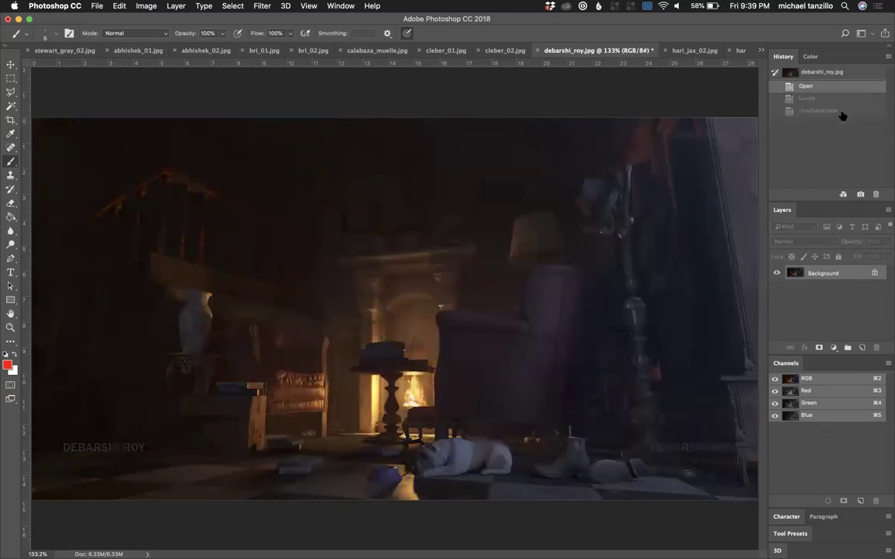
left_click(843, 112)
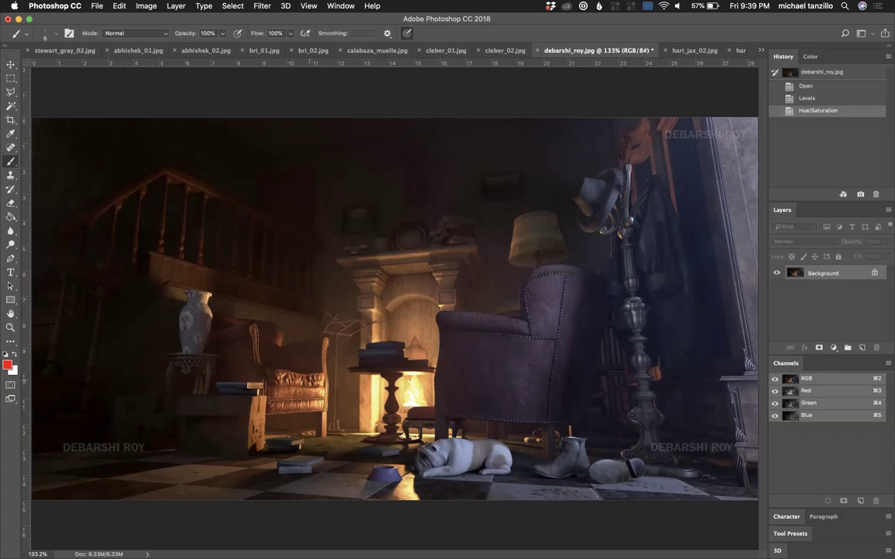
mouse_move(311, 360)
left_mouse_down()
mouse_move(260, 382)
mouse_move(299, 423)
mouse_move(356, 382)
mouse_move(315, 360)
left_mouse_up()
key("super+z")
mouse_move(583, 288)
left_mouse_down()
mouse_move(541, 277)
mouse_move(479, 314)
mouse_move(449, 318)
mouse_move(442, 415)
mouse_move(572, 410)
mouse_move(594, 311)
mouse_move(580, 276)
left_mouse_up()
key("super+z")
left_click_drag(511, 247, 490, 369)
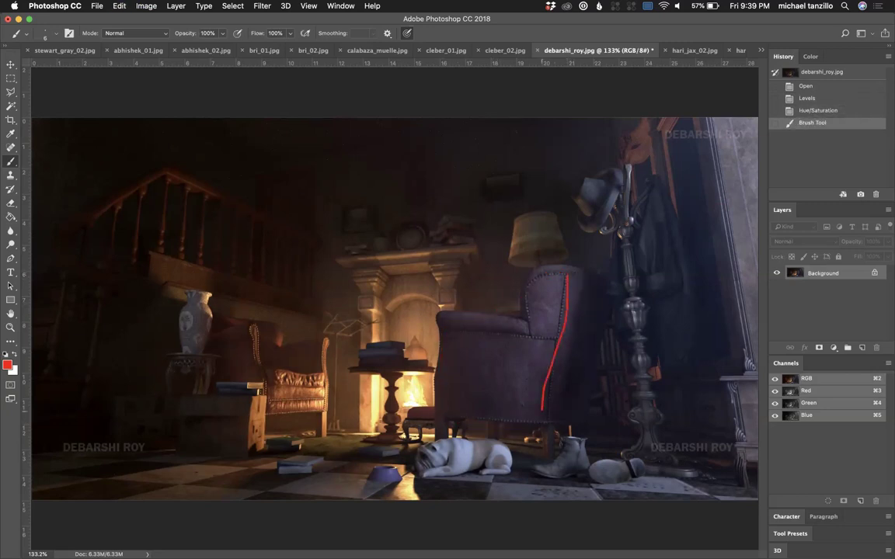
key("super+z")
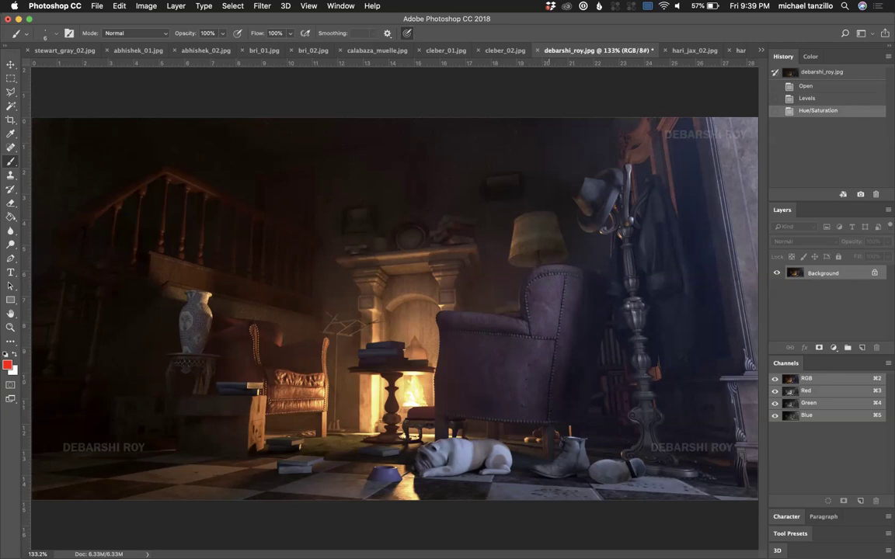
mouse_move(684, 208)
left_mouse_down()
mouse_move(656, 165)
mouse_move(602, 151)
mouse_move(617, 392)
mouse_move(594, 435)
mouse_move(540, 457)
mouse_move(583, 463)
left_mouse_up()
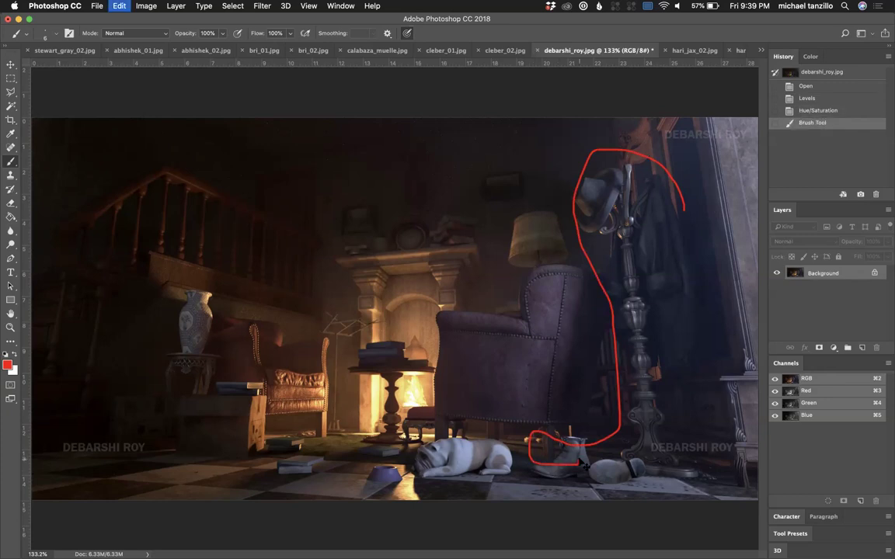
key("super+z")
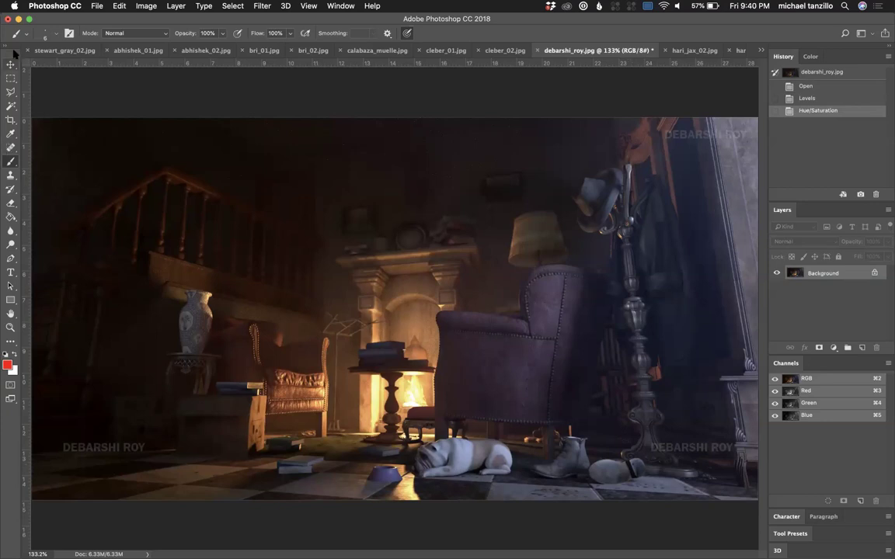
Step: Select the right part of the room with a rectangular marquee and paste it as a new layer
left_click(11, 78)
left_click_drag(529, 144, 721, 490)
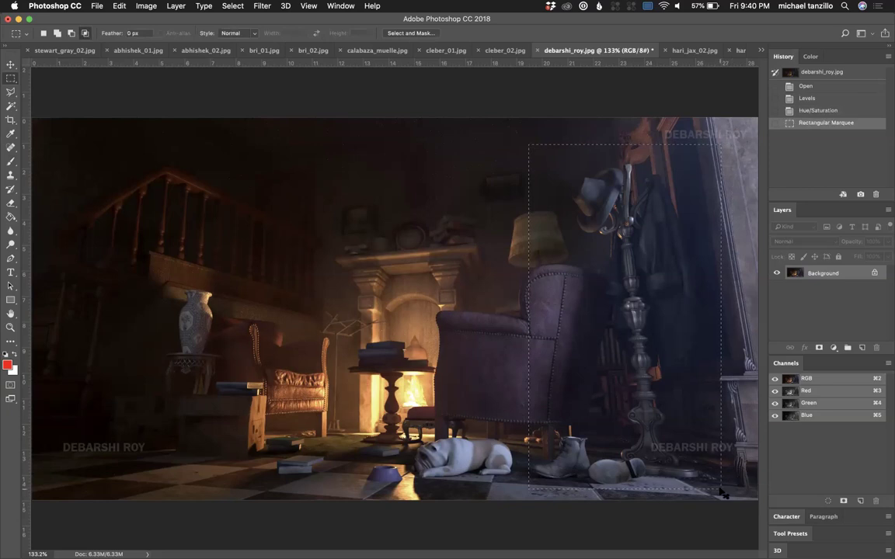
key("super+b")
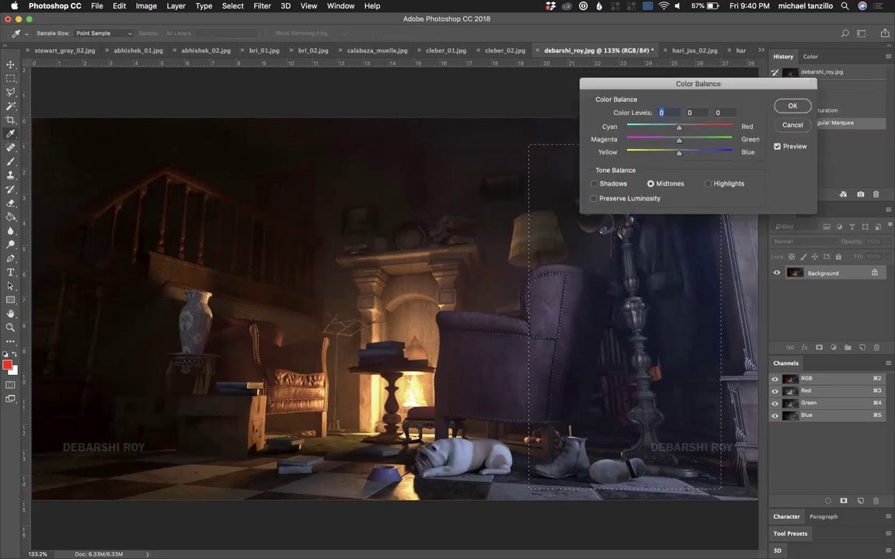
left_click(792, 125)
key("super+v")
Step: Shift the new layer's midtones toward yellow with Color Balance
key("super+b")
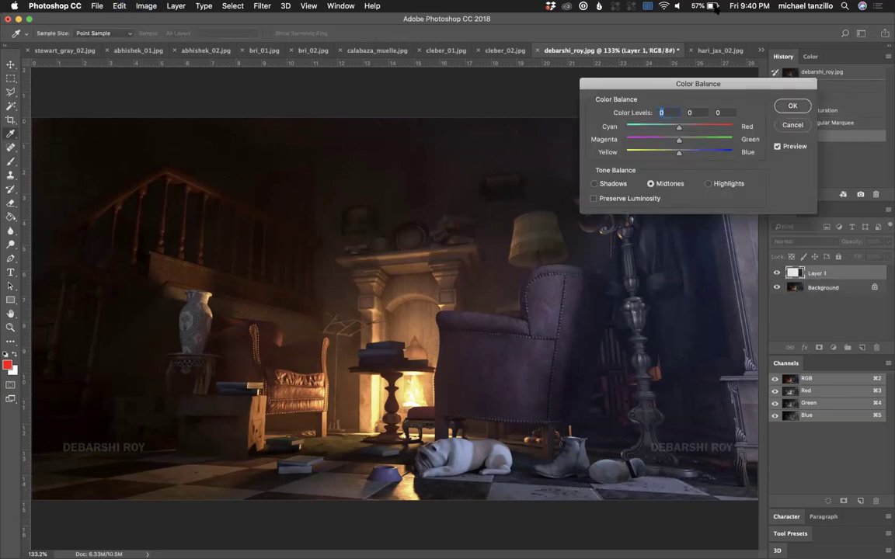
left_click_drag(678, 156, 692, 129)
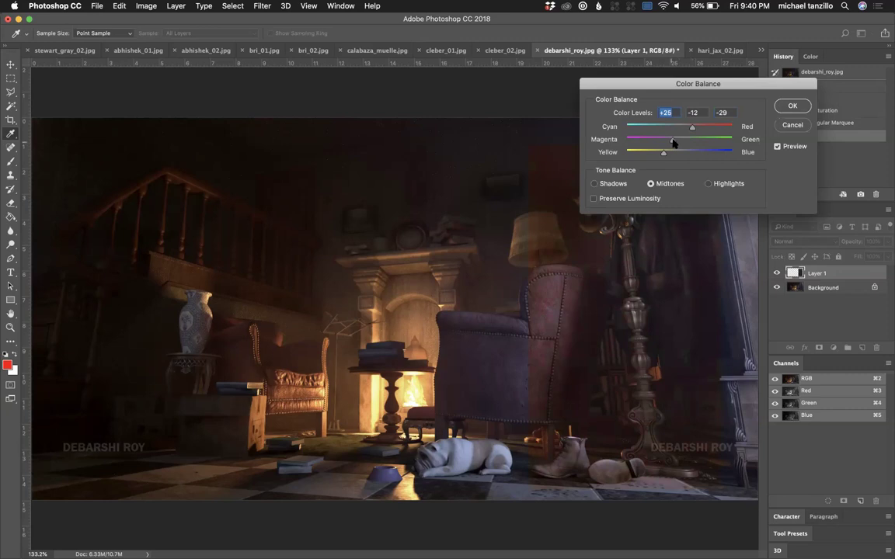
left_click_drag(677, 140, 675, 140)
left_click_drag(671, 145, 696, 127)
left_click(792, 106)
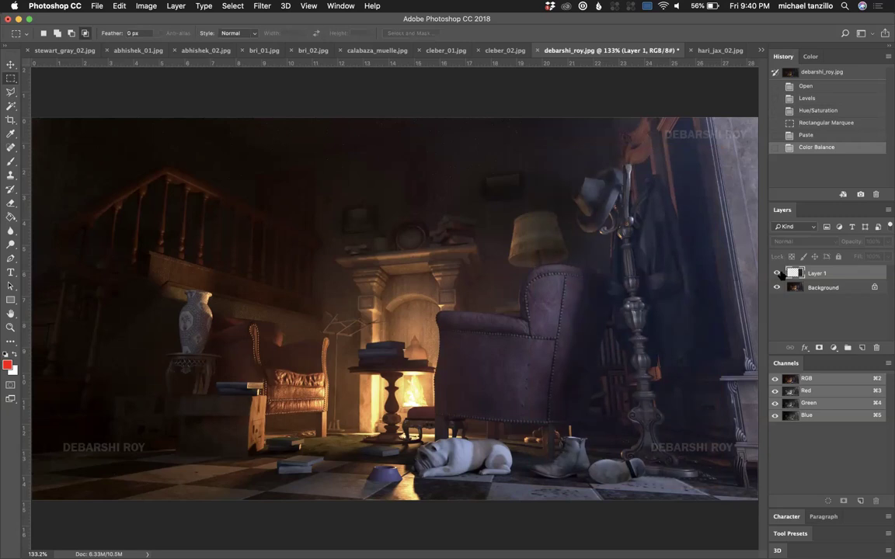
Step: Erase parts of Layer 1 near the top edge and the coat stand at 100% eraser opacity
left_click(11, 202)
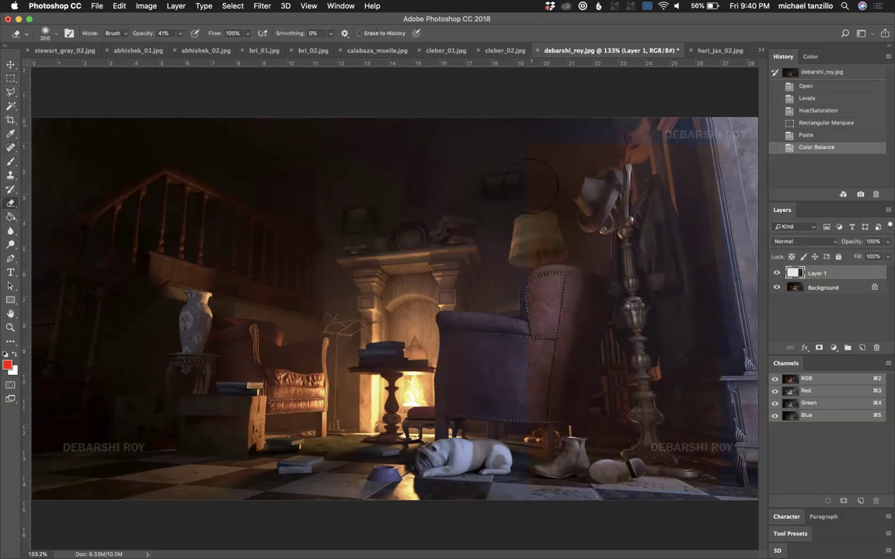
left_click_drag(695, 133, 750, 138)
left_click_drag(152, 33, 166, 32)
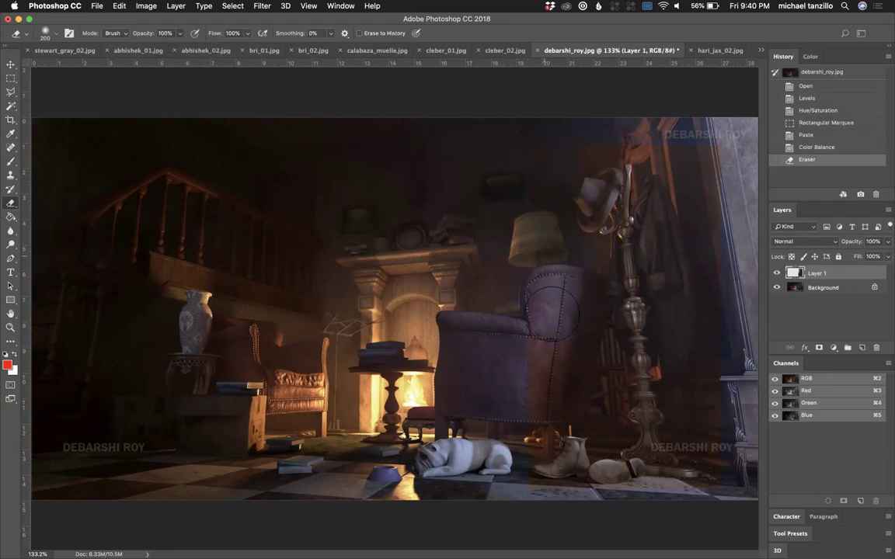
left_click_drag(693, 134, 742, 136)
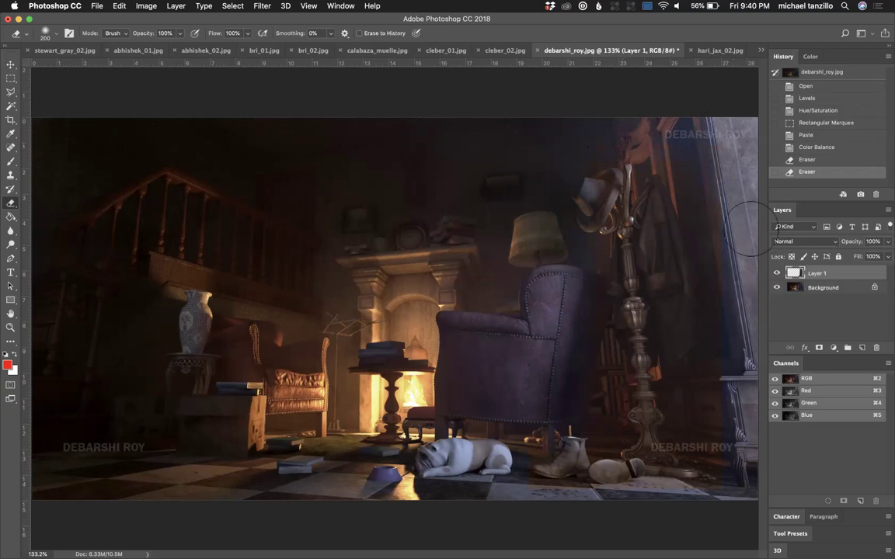
mouse_move(708, 380)
left_mouse_down()
mouse_move(684, 428)
mouse_move(606, 435)
mouse_move(621, 446)
left_mouse_up()
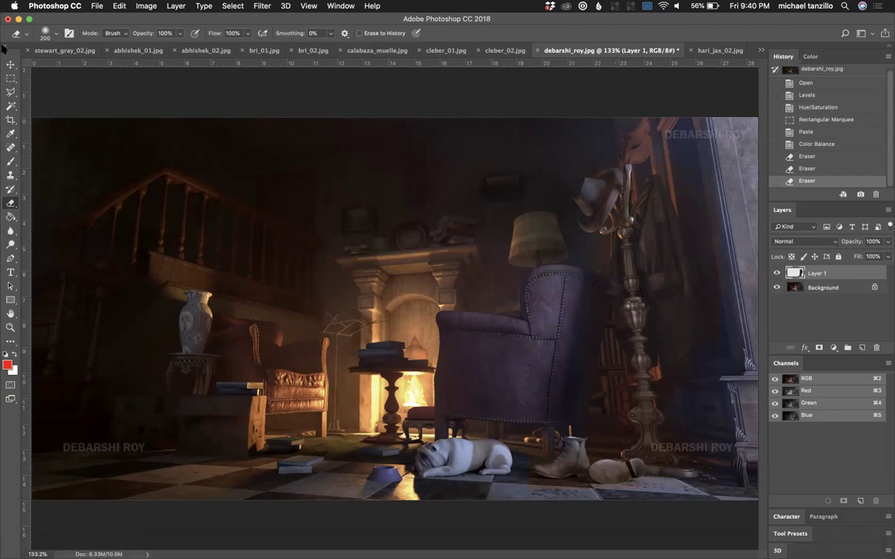
left_click(10, 80)
Step: Copy the armchair-and-lamp rectangle from the Background onto a new layer
left_click_drag(425, 247, 624, 437)
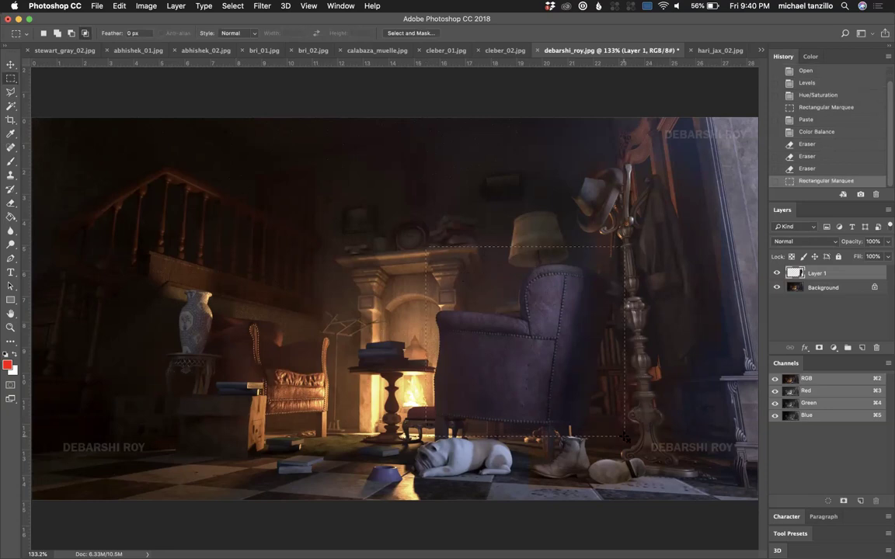
left_click(830, 289)
key("super+v")
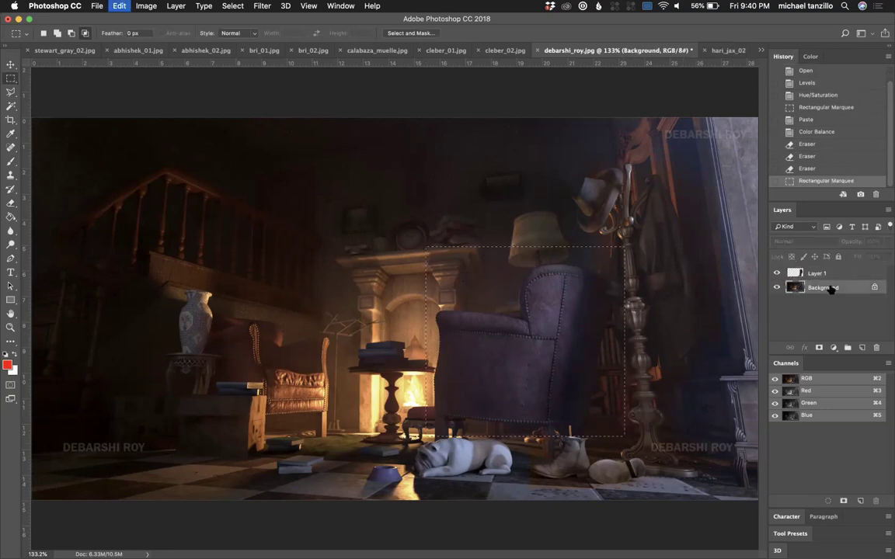
Step: Set the new layer's Yellow–Blue color balance to -26 and erase part of it around the lamp
key("super+b")
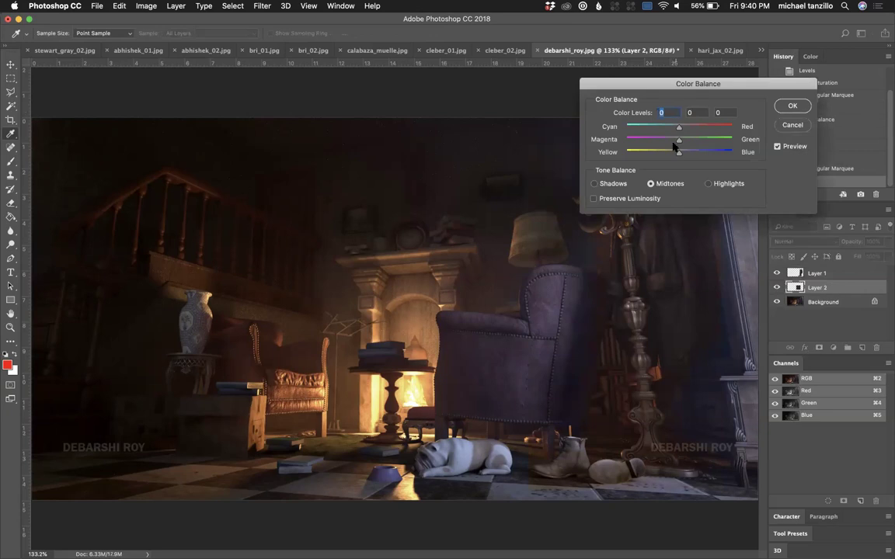
left_click_drag(679, 152, 699, 128)
left_click_drag(661, 153, 665, 153)
left_click(786, 105)
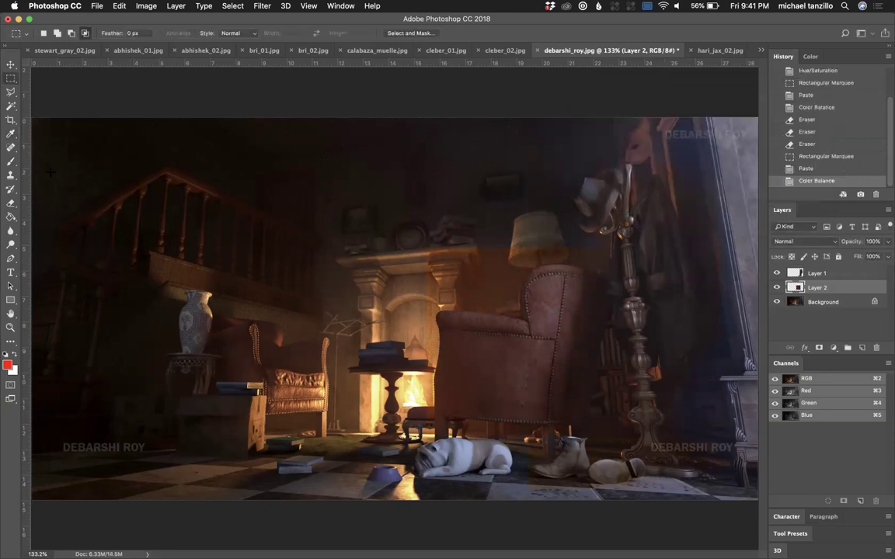
left_click(10, 203)
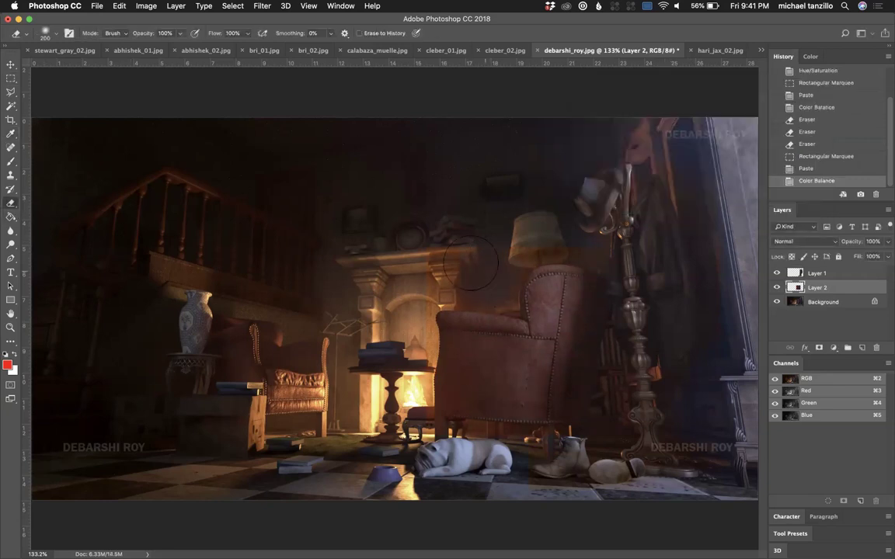
mouse_move(536, 247)
left_mouse_down()
mouse_move(561, 251)
mouse_move(486, 237)
left_mouse_up()
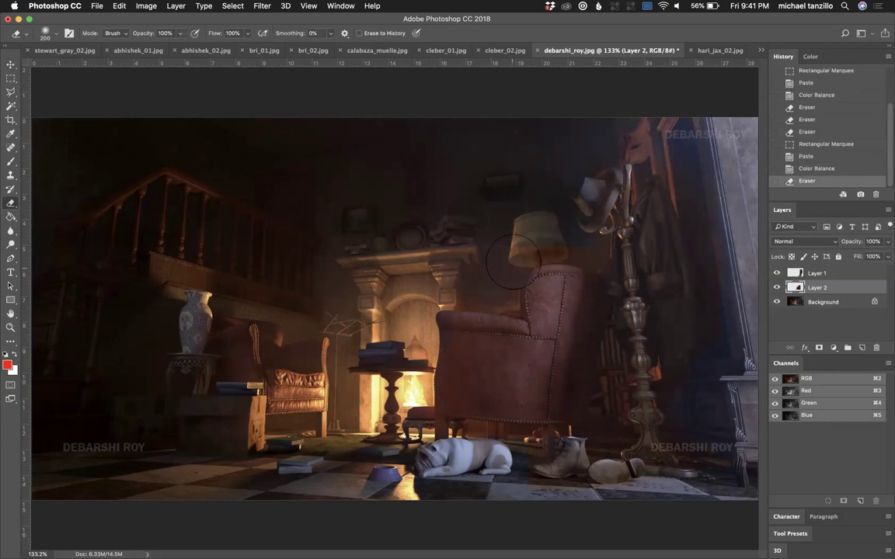
Step: Hide and show Layer 1 to compare the edit against the original
mouse_move(475, 547)
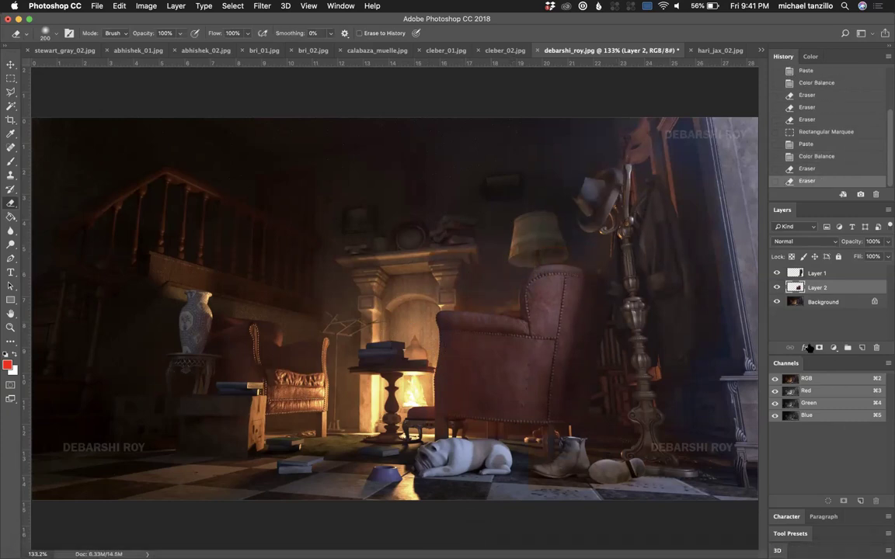
left_click(777, 274)
left_click(777, 273)
Step: Mark the dog's side and the footstool top in red, undoing each mark
left_click(10, 160)
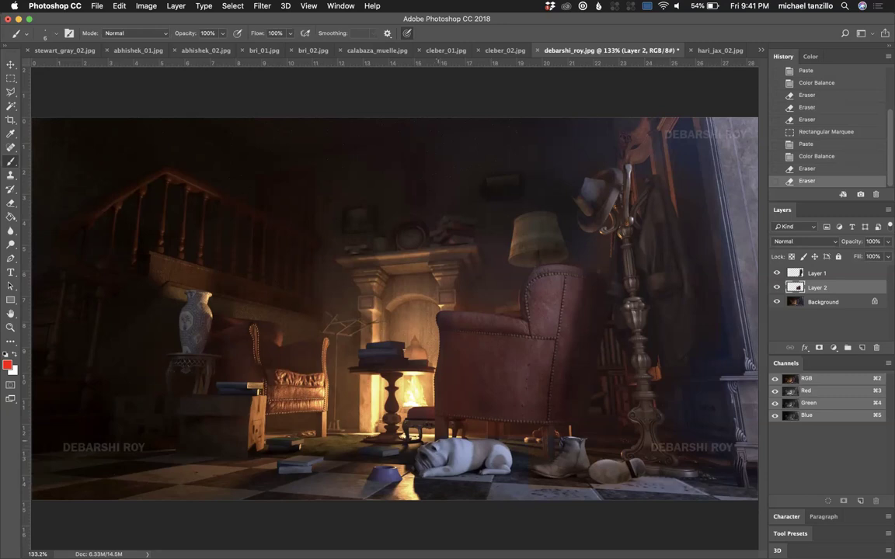
left_click_drag(426, 442, 416, 470)
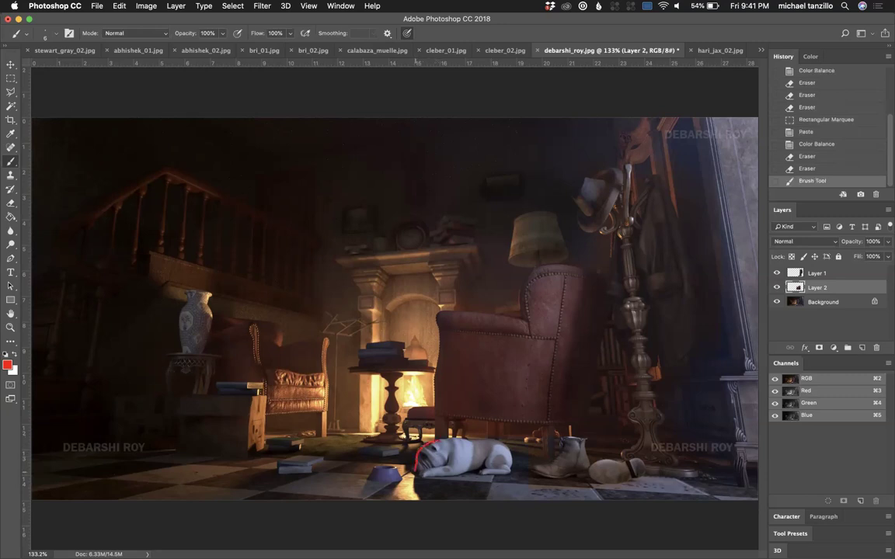
key("super+z")
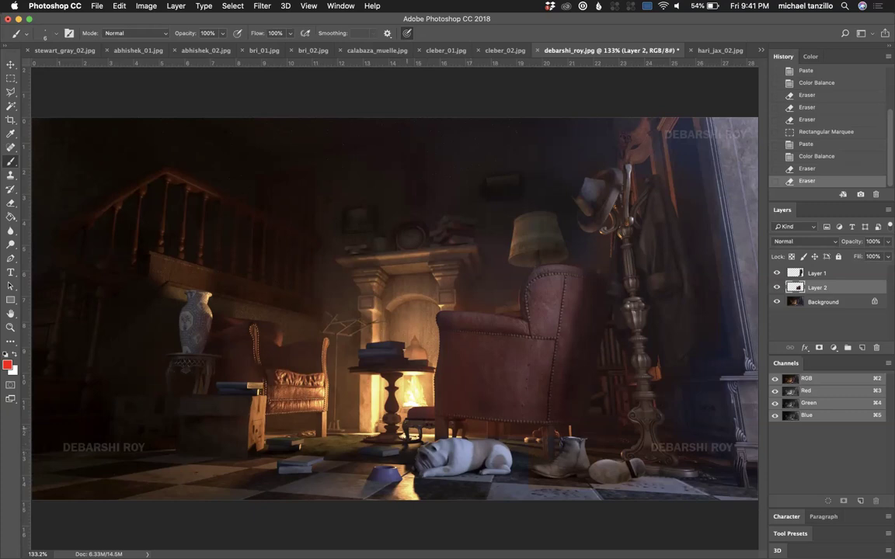
mouse_move(408, 414)
left_mouse_down()
mouse_move(472, 416)
mouse_move(464, 413)
left_mouse_up()
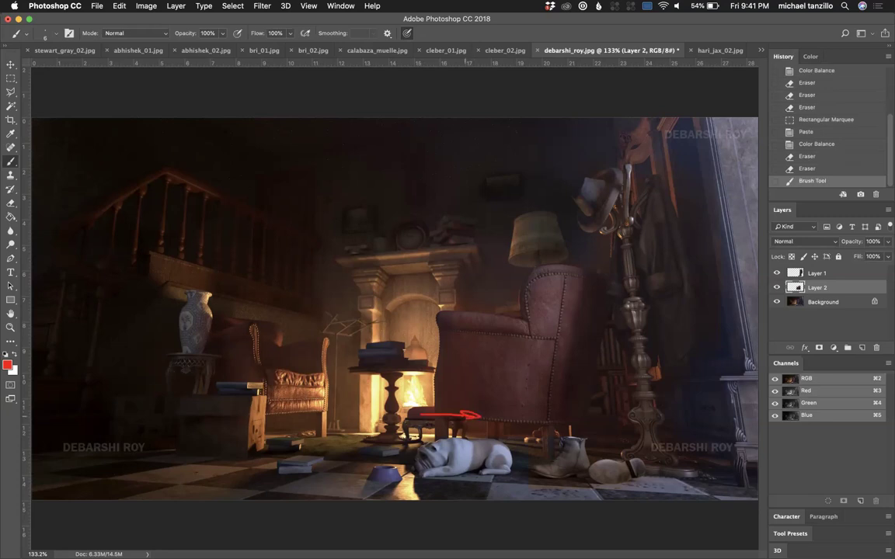
key("super+z")
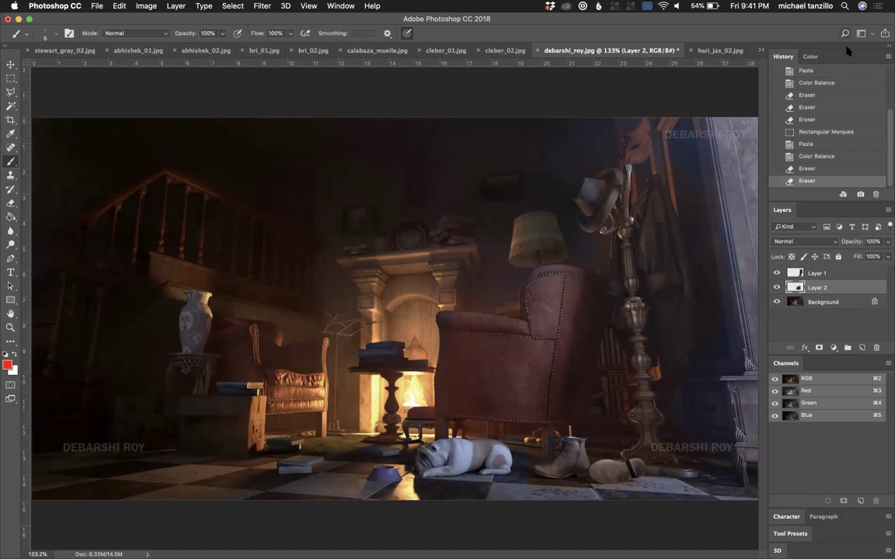
scroll(821, 87, "up", 5)
left_click(821, 87)
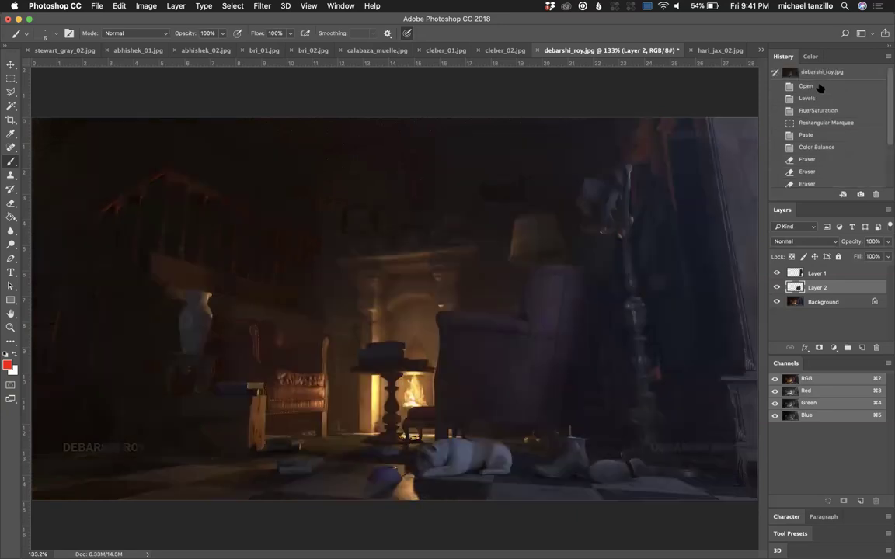
scroll(821, 88, "down", 3)
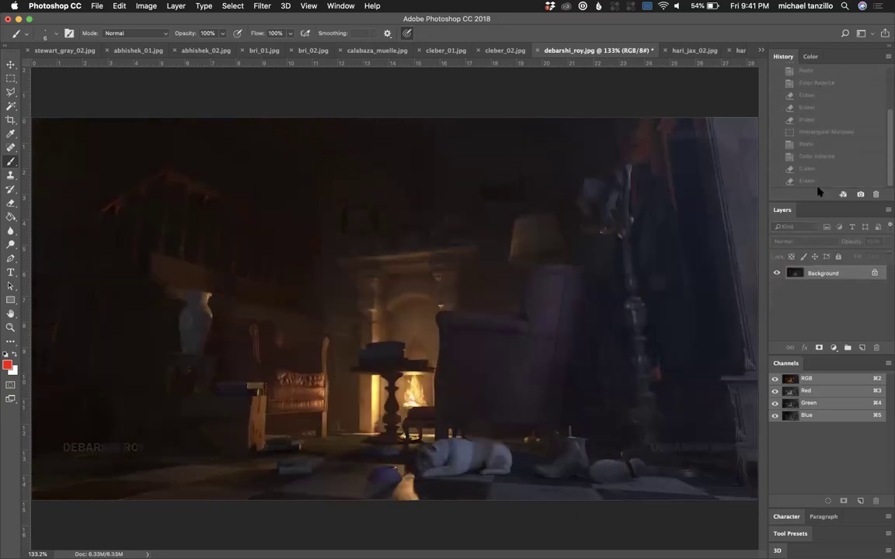
left_click(814, 180)
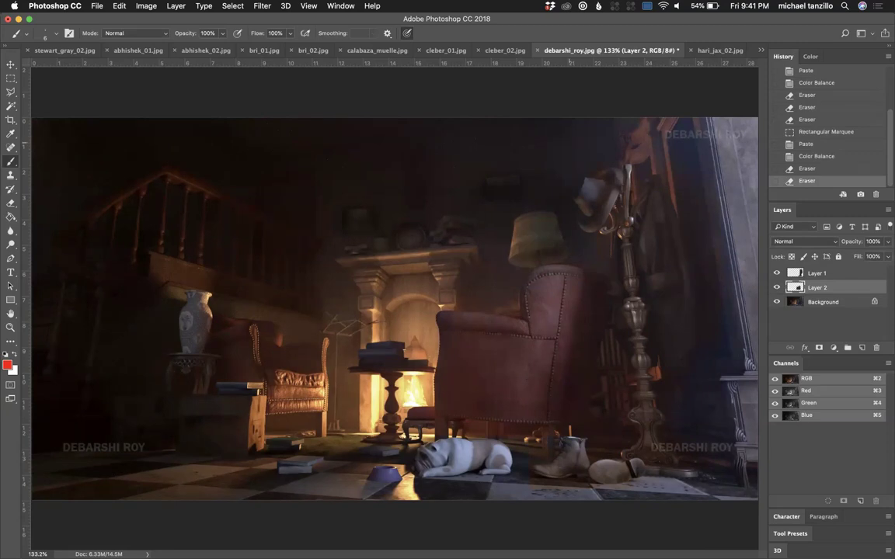
left_click(536, 51)
left_click(414, 191)
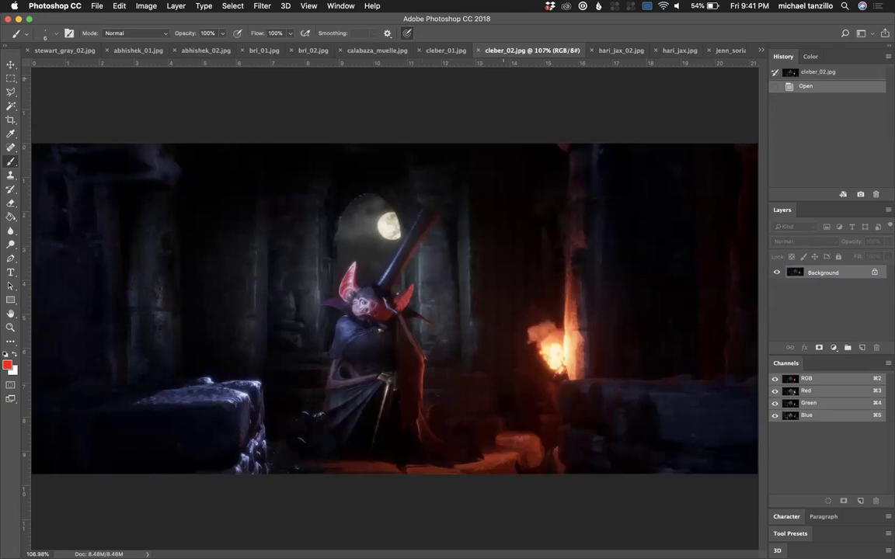
Step: Flip repeatedly between the cleber_01 and cleber_02 tabs to compare the renders
left_click(439, 51)
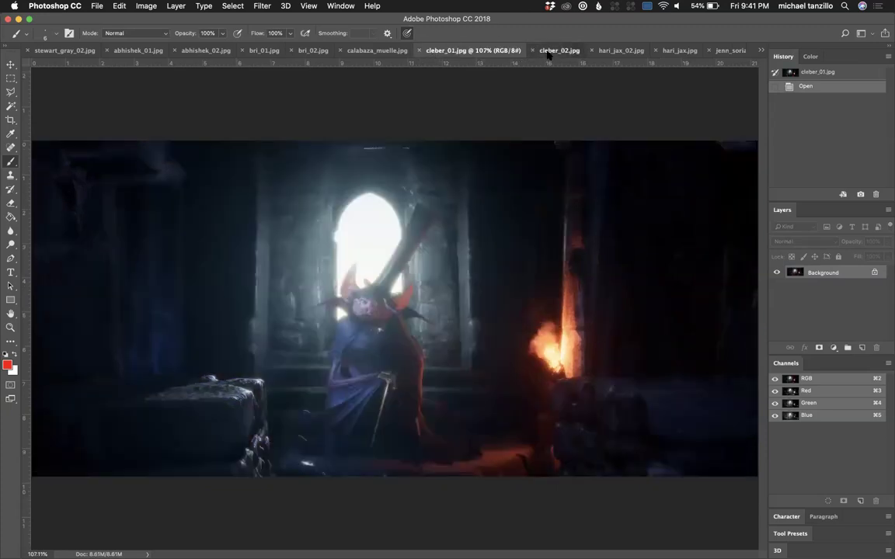
left_click(547, 52)
left_click(429, 49)
left_click(554, 51)
left_click(444, 49)
left_click(548, 51)
left_click(439, 50)
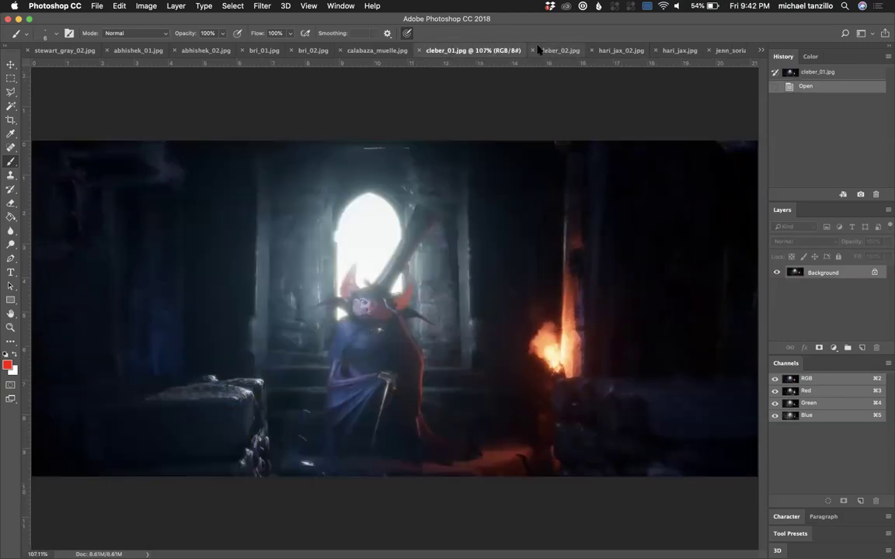
left_click(540, 51)
left_click(427, 51)
left_click(544, 52)
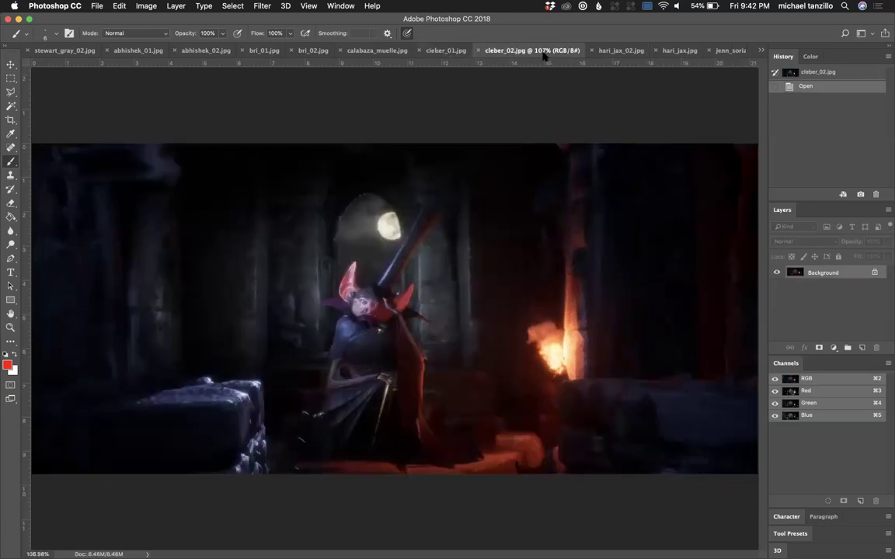
left_click(445, 52)
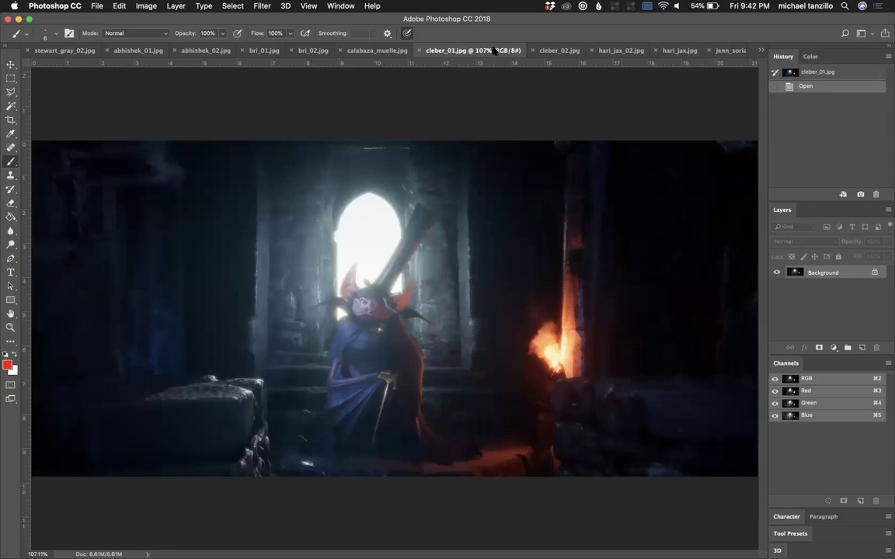
left_click(565, 47)
left_click(434, 53)
left_click(548, 50)
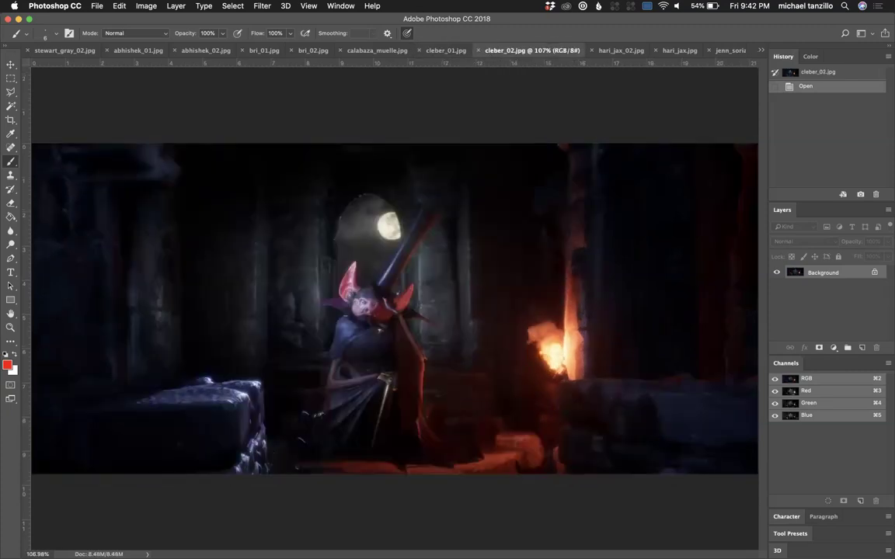
left_click(428, 53)
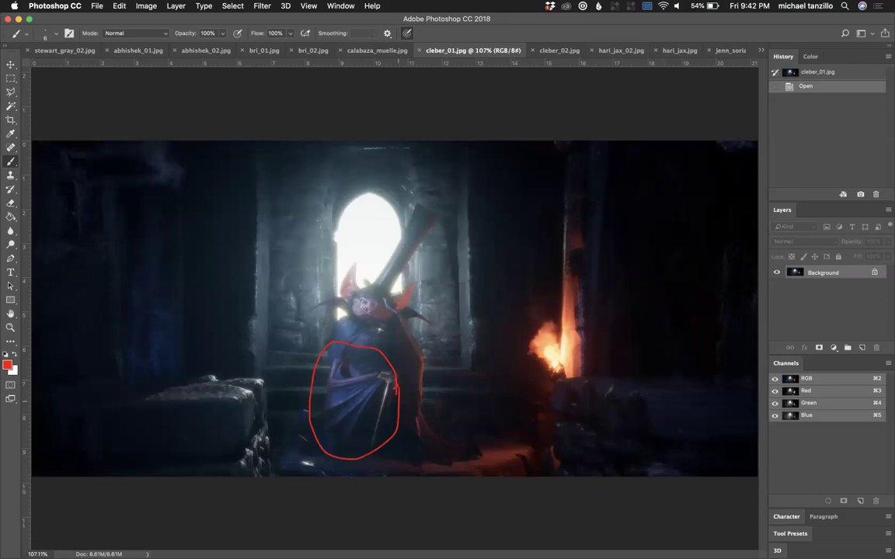
Step: Circle the figure's legs, a left-side area and the stone block in red, undoing each
key("super+z")
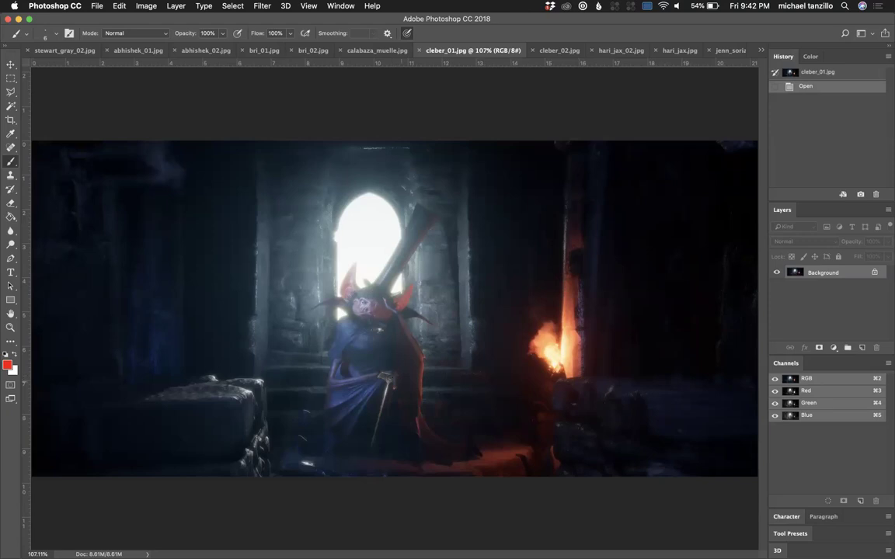
mouse_move(204, 194)
left_mouse_down()
mouse_move(174, 150)
mouse_move(113, 366)
mouse_move(189, 204)
left_mouse_up()
key("super+z")
mouse_move(218, 375)
left_mouse_down()
mouse_move(142, 392)
mouse_move(249, 418)
mouse_move(230, 376)
left_mouse_up()
key("super+z")
Step: Close cleber_01, then circle the stone block and horned character on cleber_02, undoing each
left_click(420, 50)
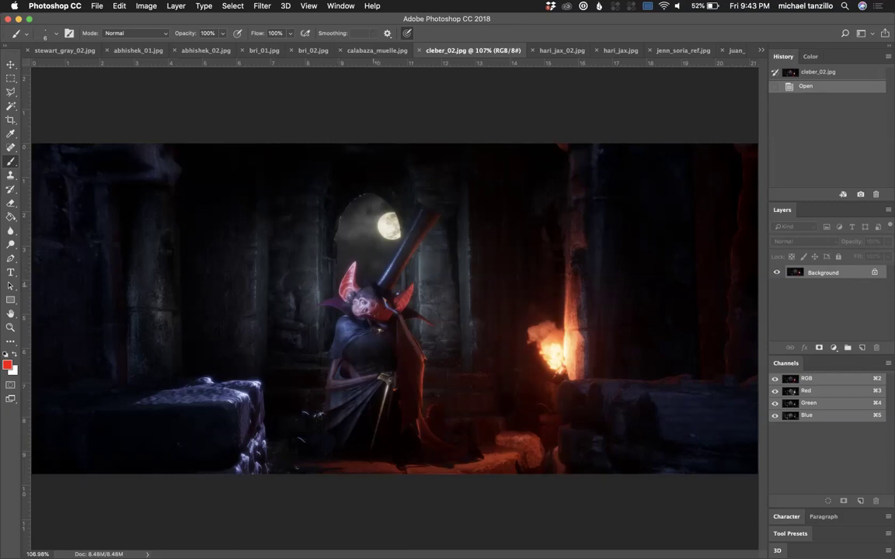
mouse_move(276, 360)
left_mouse_down()
mouse_move(170, 438)
mouse_move(314, 423)
left_mouse_up()
key("super+z")
mouse_move(362, 264)
left_mouse_down()
mouse_move(342, 255)
mouse_move(322, 373)
mouse_move(370, 365)
mouse_move(371, 294)
left_mouse_up()
key("super+z")
Step: Mark the sword hilt and a torch-to-figure line in red, undo them, and apply Hue/Saturation
mouse_move(395, 389)
left_mouse_down()
mouse_move(380, 372)
mouse_move(376, 469)
left_mouse_up()
key("super+z")
mouse_move(557, 371)
left_mouse_down()
mouse_move(412, 317)
mouse_move(388, 299)
mouse_move(497, 306)
left_mouse_up()
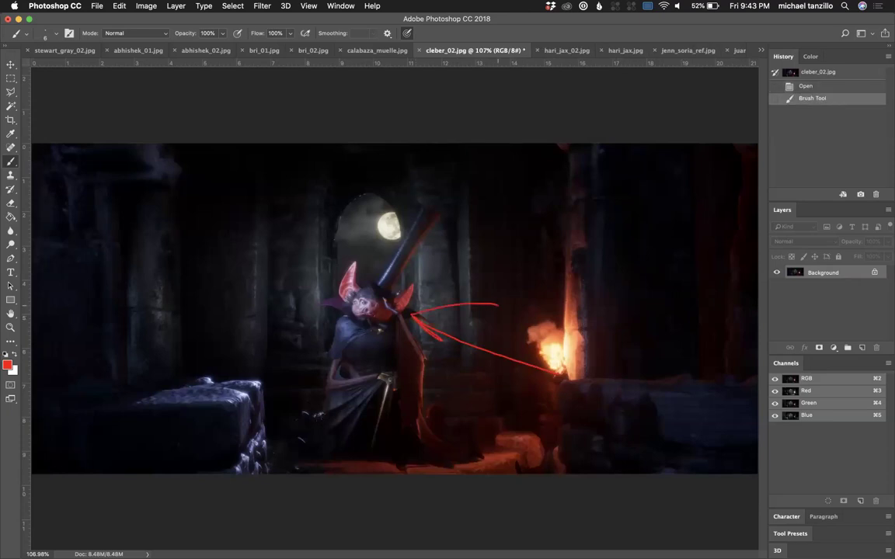
key("super+z")
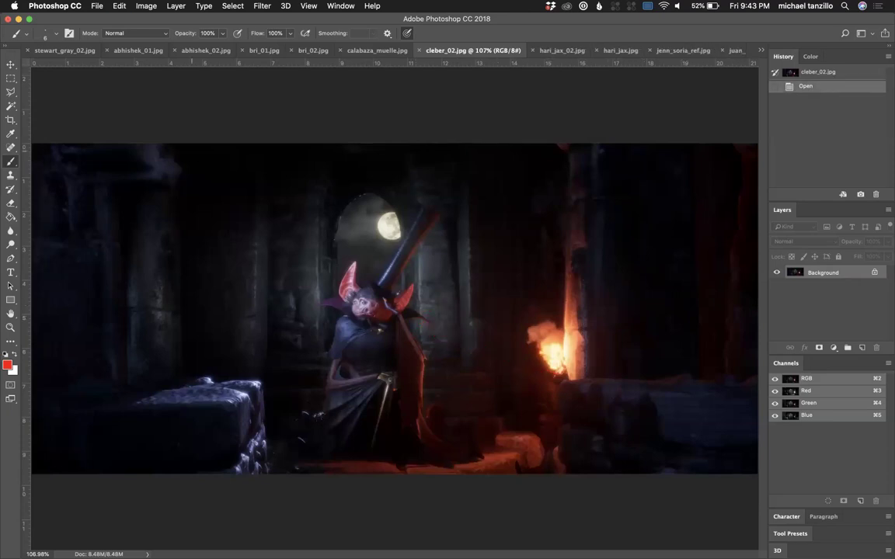
key("super+u")
key("Return")
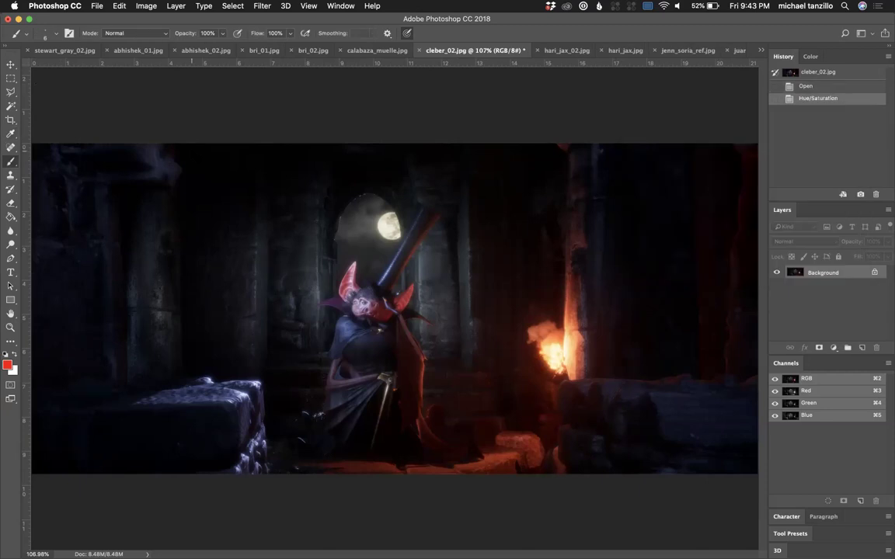
key("super+b")
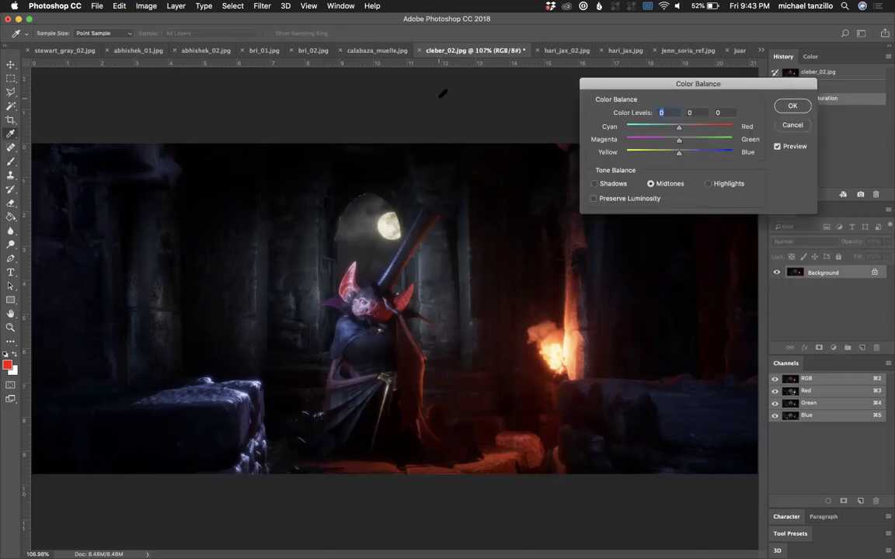
left_click_drag(678, 131, 682, 154)
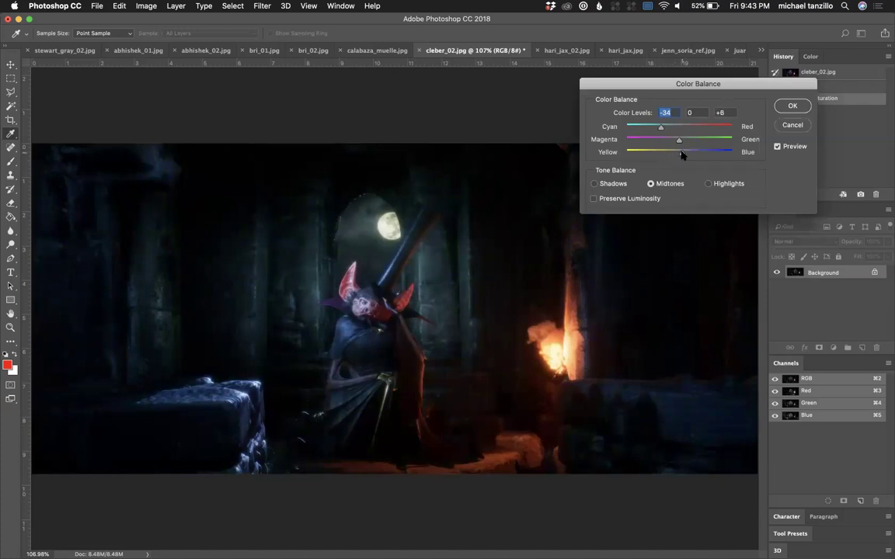
left_click(793, 106)
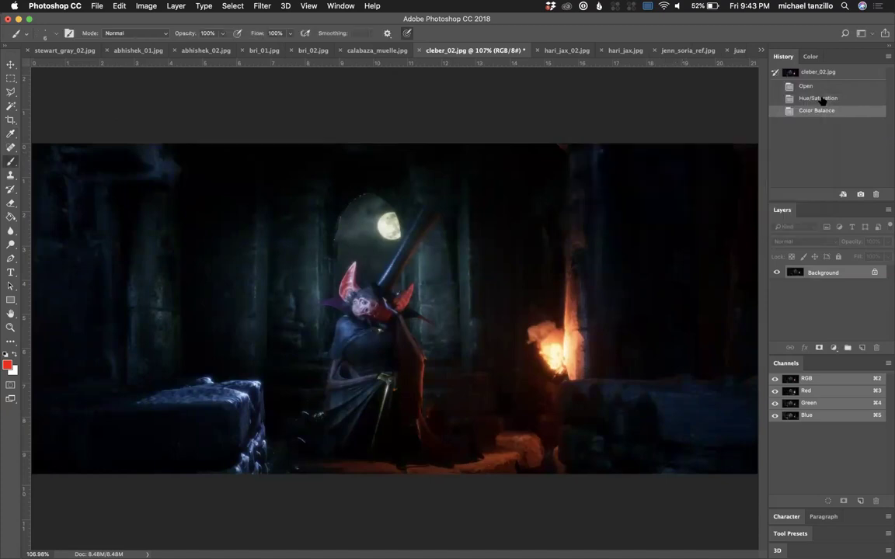
left_click(817, 87)
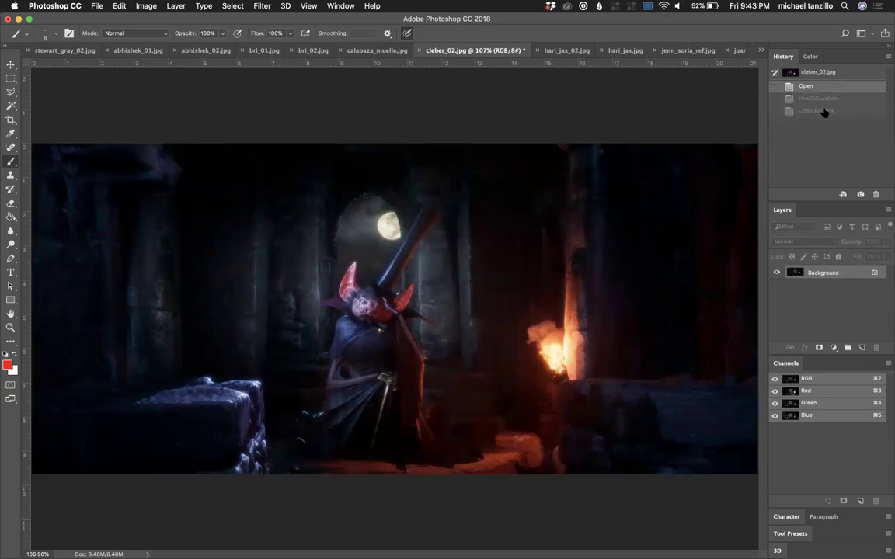
left_click(825, 113)
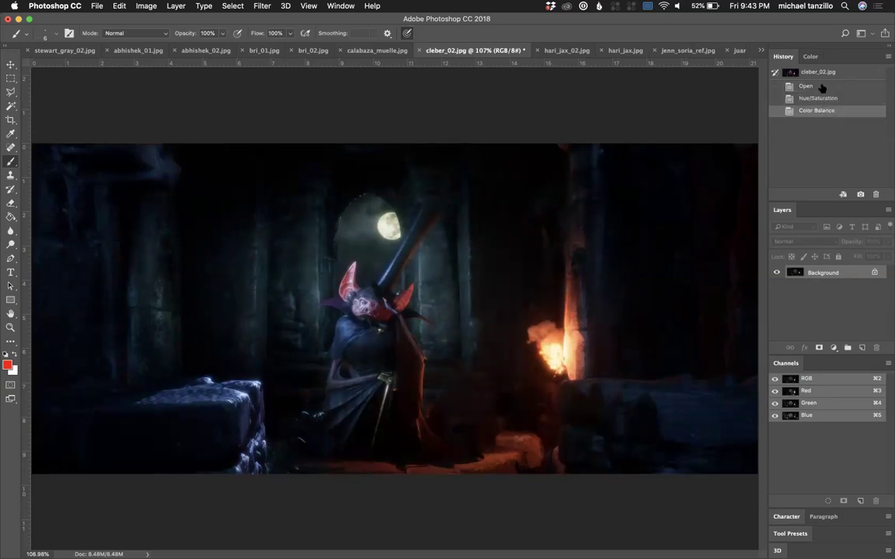
left_click(822, 87)
left_click(825, 110)
Step: Circle the character's lower body and torso in red, undo both, then close cleber_02 without saving
left_click_drag(381, 371, 403, 399)
key("super+z")
mouse_move(423, 330)
left_mouse_down()
mouse_move(384, 324)
mouse_move(390, 402)
mouse_move(417, 458)
mouse_move(435, 356)
left_mouse_up()
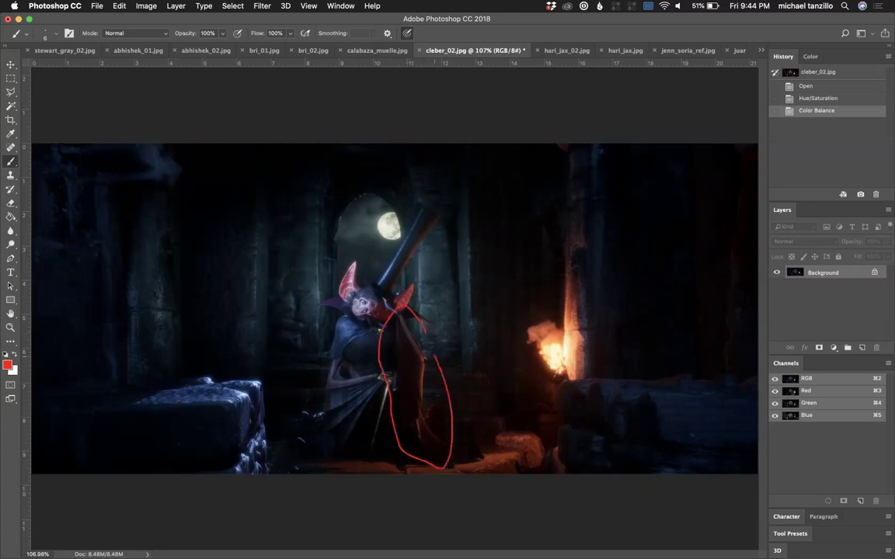
left_click_drag(387, 304, 386, 303)
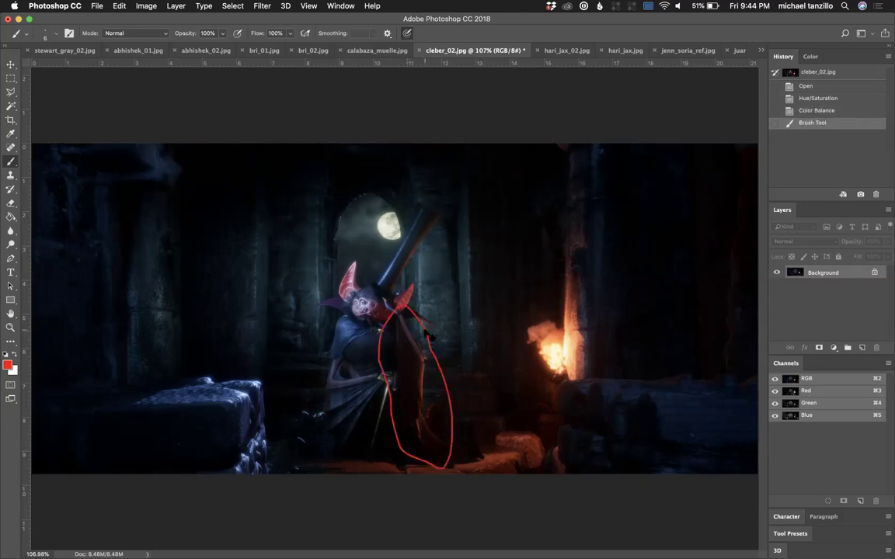
key("super+z")
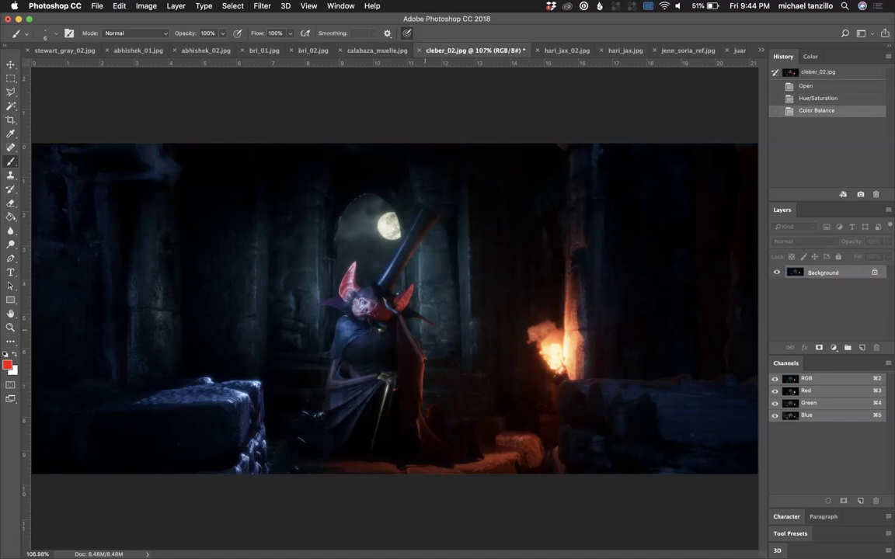
left_click(420, 53)
key("super+d")
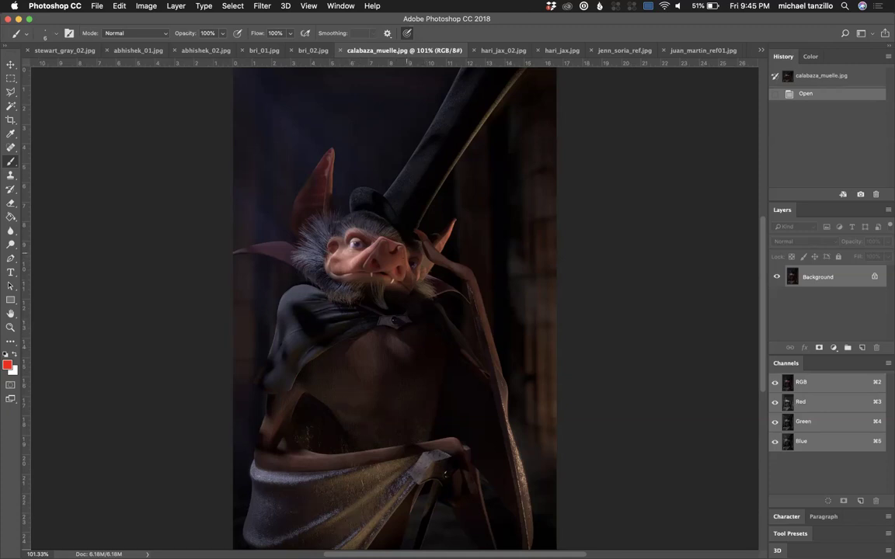
Step: Circle the bat's snout, hand beside the jaw and ear, undoing all but the jaw loop
mouse_move(360, 266)
left_mouse_down()
mouse_move(404, 251)
mouse_move(400, 284)
mouse_move(357, 268)
left_mouse_up()
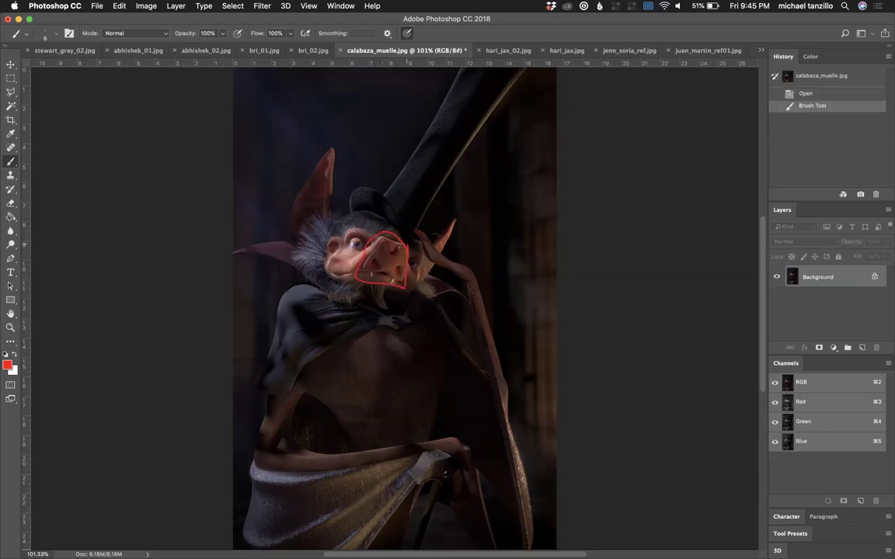
key("super+z")
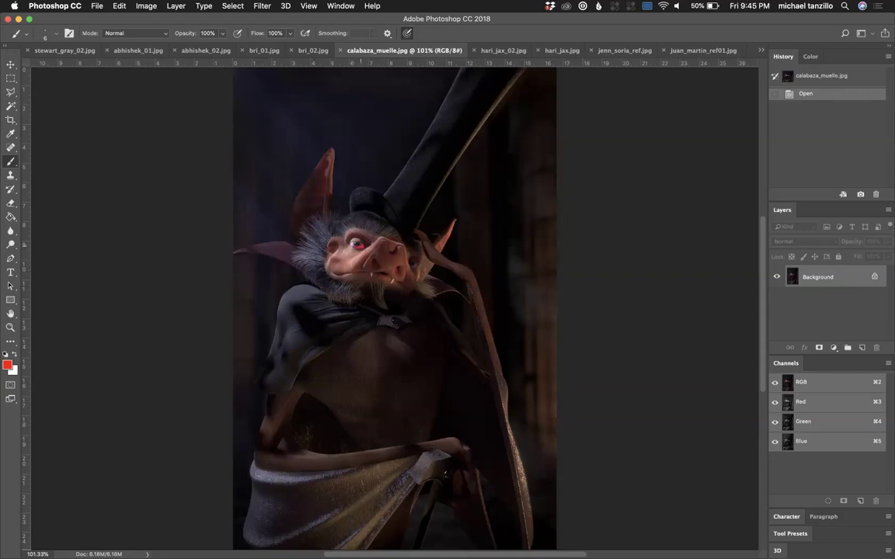
key("super+z")
left_click_drag(422, 249, 430, 268)
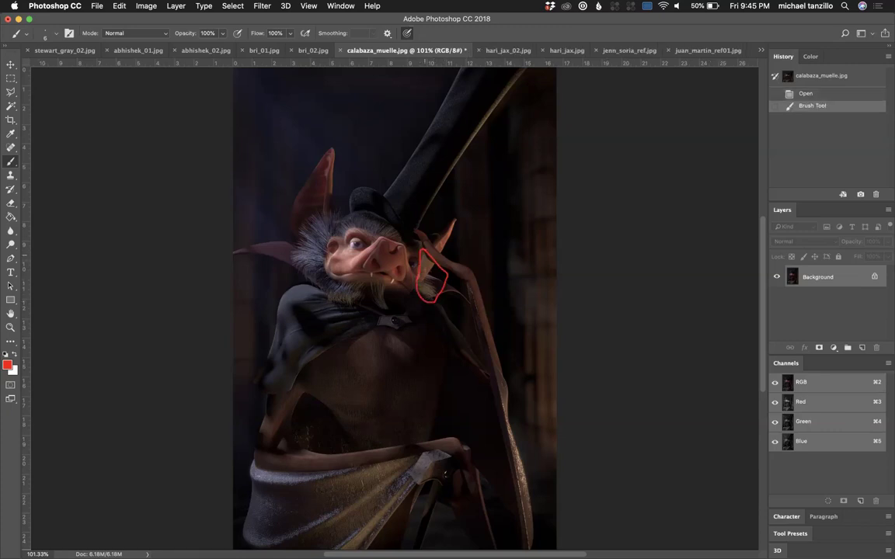
mouse_move(438, 259)
left_mouse_down()
mouse_move(460, 216)
mouse_move(449, 257)
left_mouse_up()
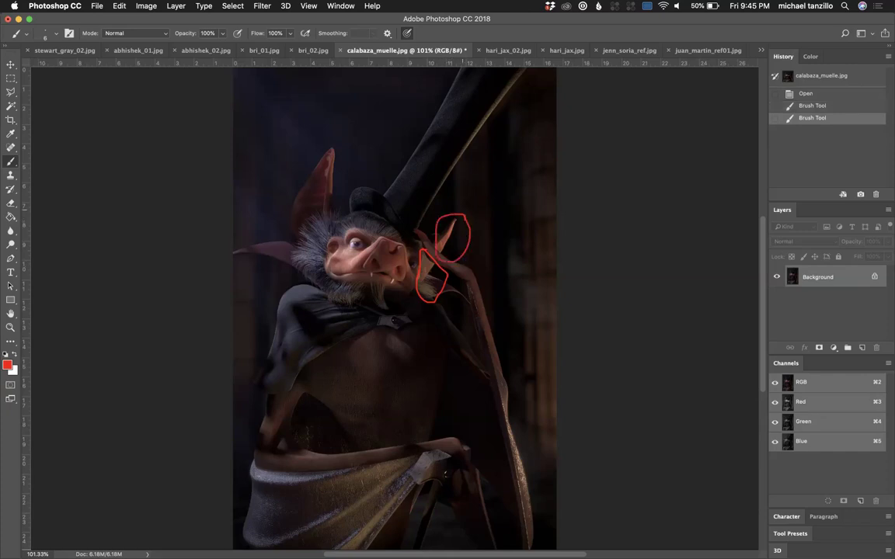
key("super+z")
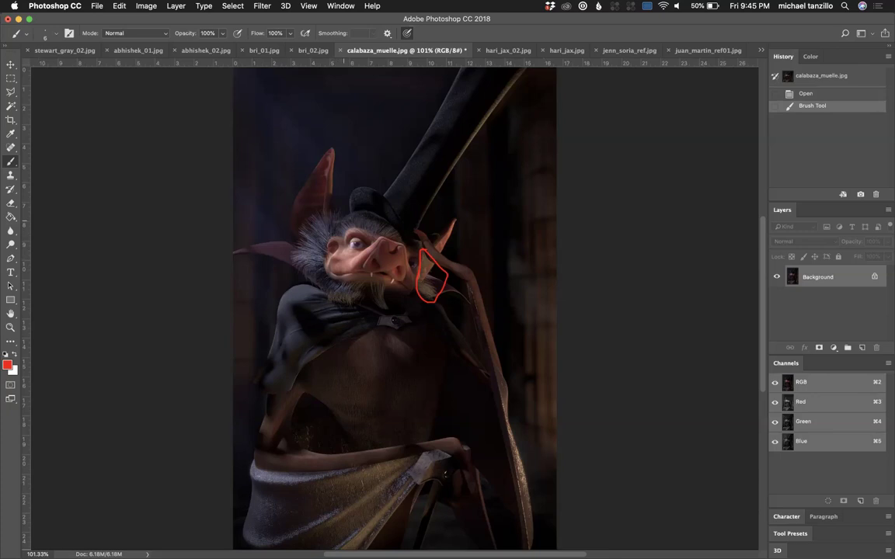
Step: Loop the bat's eye and wing tip in red, undoing both marks
mouse_move(366, 225)
left_mouse_down()
mouse_move(336, 229)
mouse_move(329, 255)
mouse_move(329, 270)
mouse_move(359, 276)
left_mouse_up()
left_click_drag(365, 226, 385, 233)
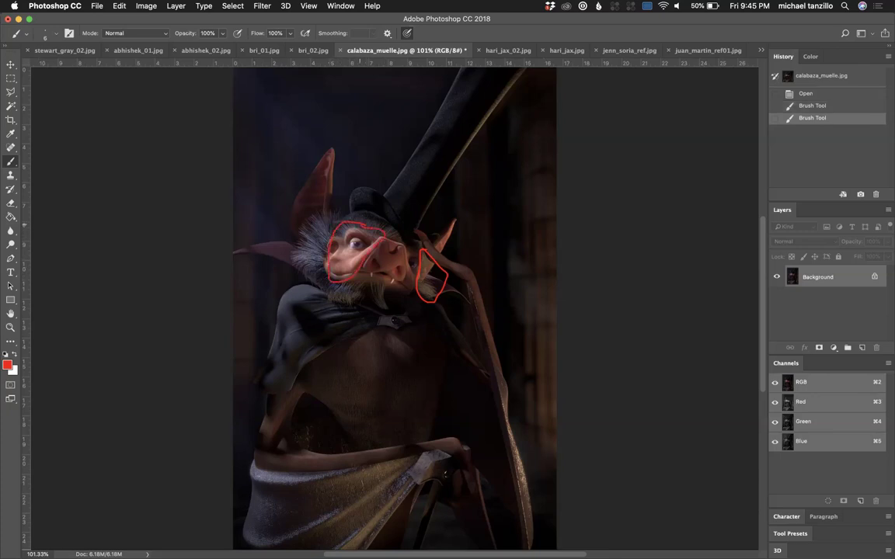
key("super+z")
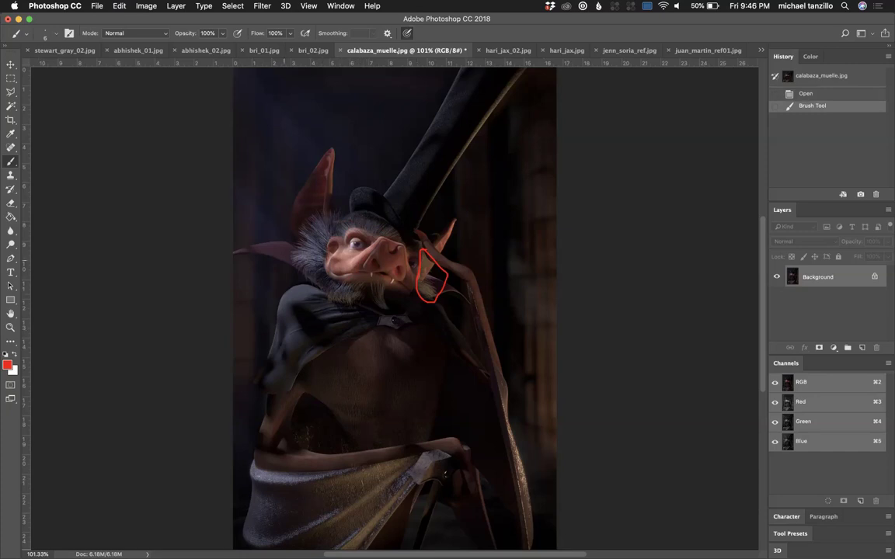
mouse_move(282, 241)
left_mouse_down()
mouse_move(285, 270)
mouse_move(235, 254)
mouse_move(277, 234)
left_mouse_up()
key("super+z")
Step: Close calabaza_muelle.jpg without saving, then flip between the bri_01 and bri_02 tabs
left_click(339, 51)
left_click(409, 195)
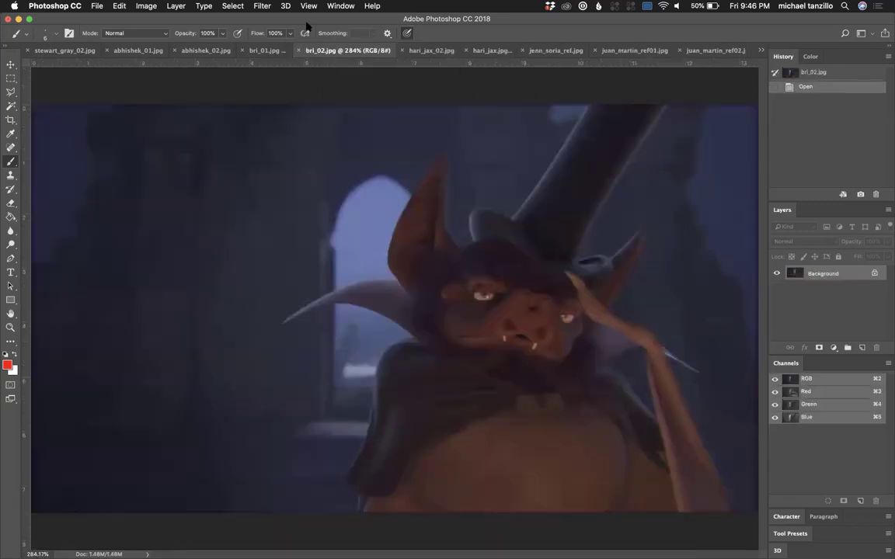
left_click(268, 49)
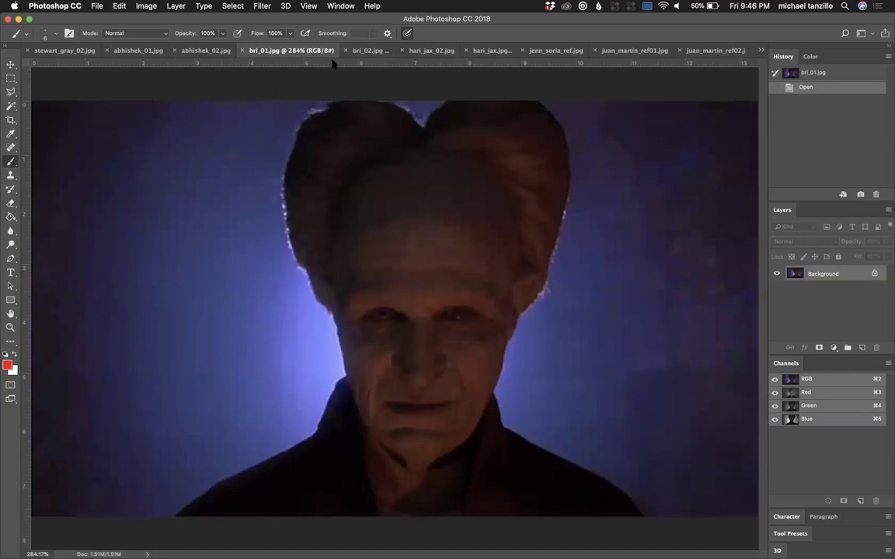
left_click(369, 51)
Step: Zoom bri_02 and the bri_01 reference out to 200% and compare them, ending on bri_02
key("super+minus")
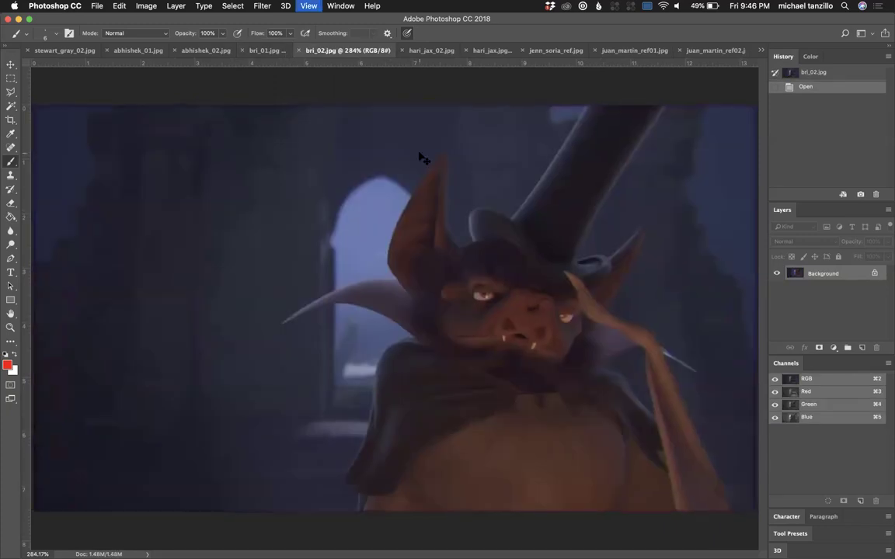
left_click(280, 49)
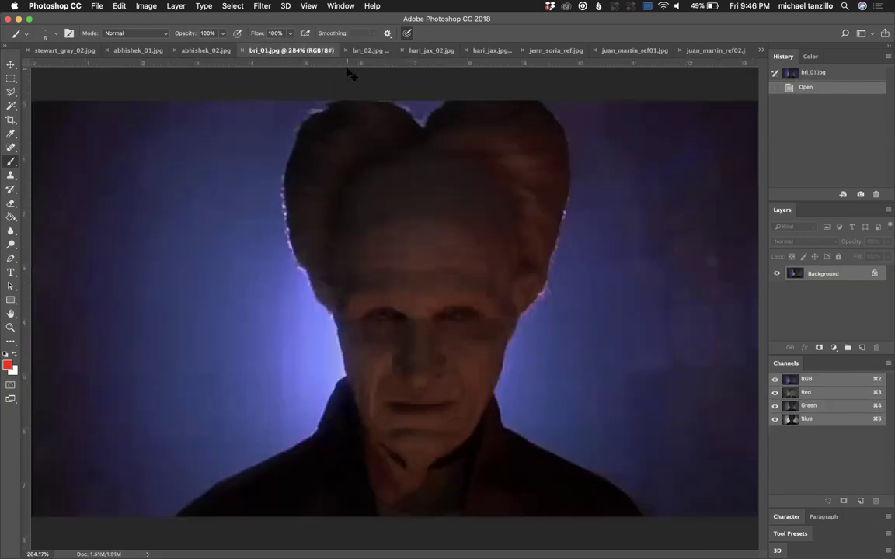
key("super+minus")
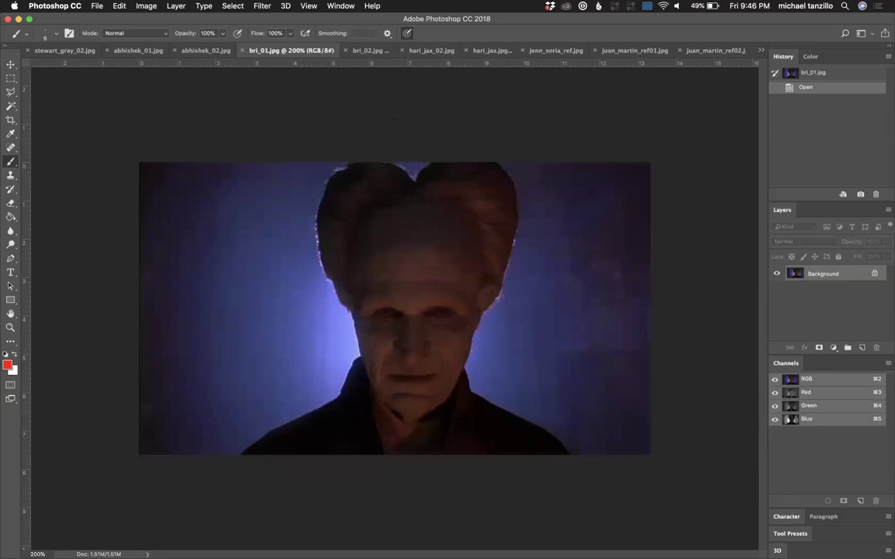
left_click(350, 51)
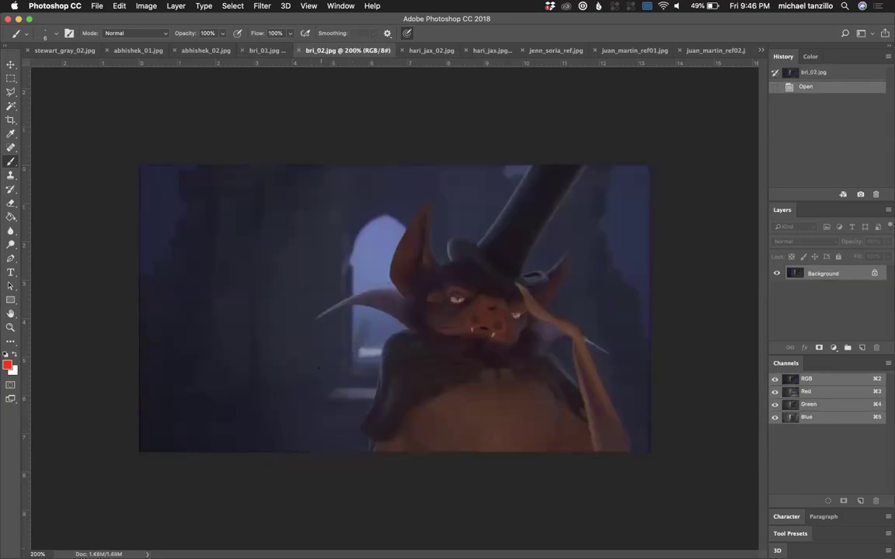
left_click(260, 50)
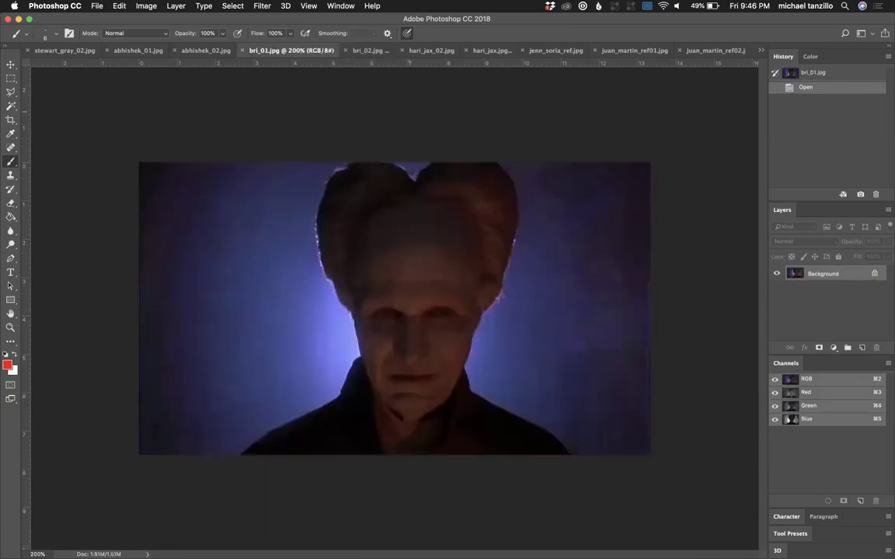
left_click(351, 48)
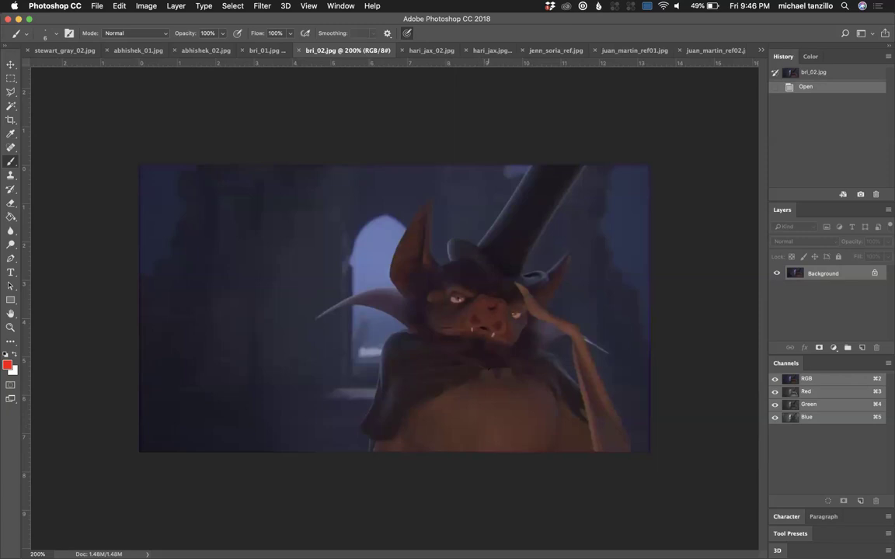
Step: Apply Levels to bri_02 with black input 21 and white input 194, checking before and after
key("super+l")
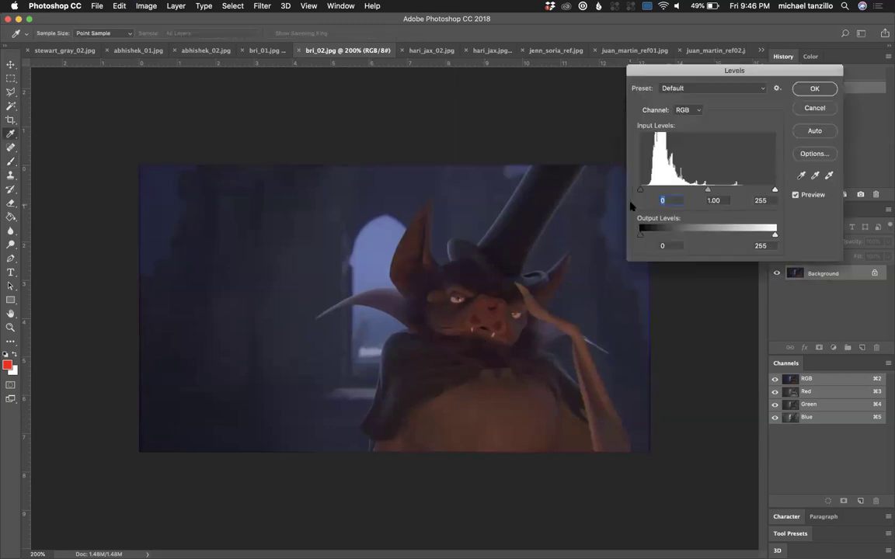
left_click_drag(640, 190, 651, 191)
left_click_drag(774, 190, 742, 191)
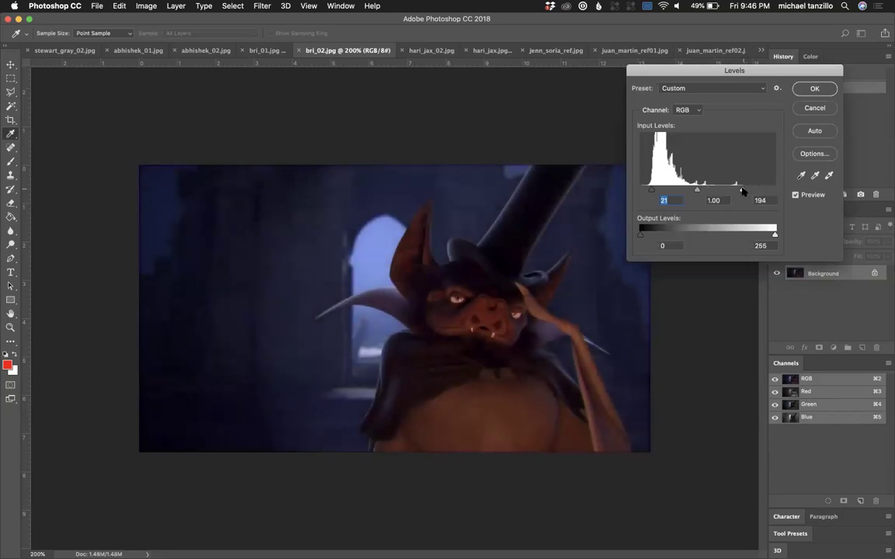
left_click(814, 195)
left_click(814, 195)
left_click(813, 195)
left_click(813, 195)
left_click(814, 87)
key("b")
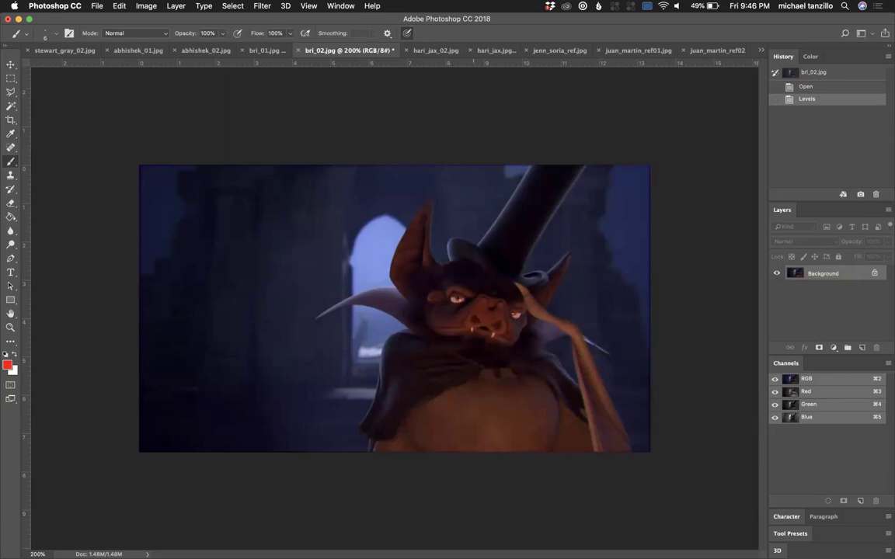
Step: Try temporary red brush marks on the bat's hat and chest, undoing each
left_click_drag(463, 197, 497, 200)
key("super+z")
mouse_move(497, 359)
left_mouse_down()
mouse_move(478, 389)
mouse_move(513, 386)
mouse_move(497, 359)
left_mouse_up()
key("super+z")
Step: Close bri_01 and bri_02 without saving and switch to the abhishek_01 skull render
left_click(268, 51)
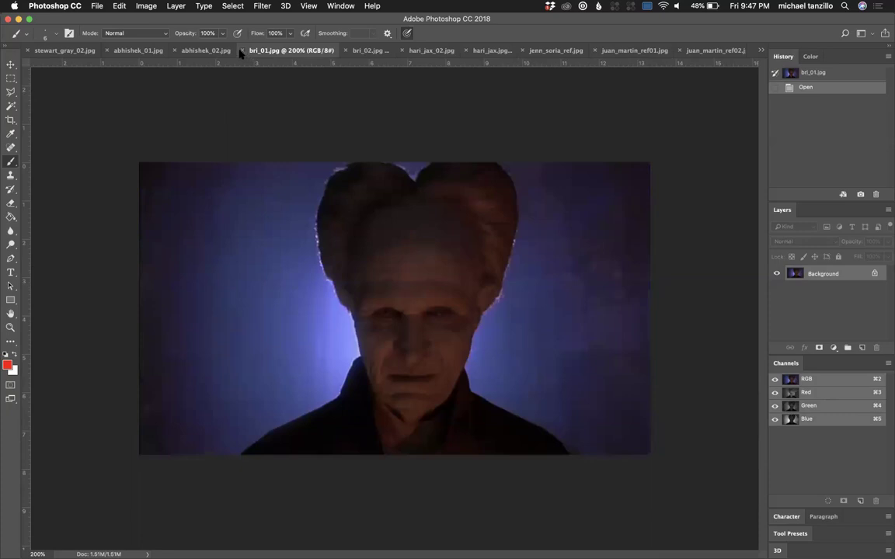
left_click(243, 51)
left_click(242, 50)
left_click(409, 193)
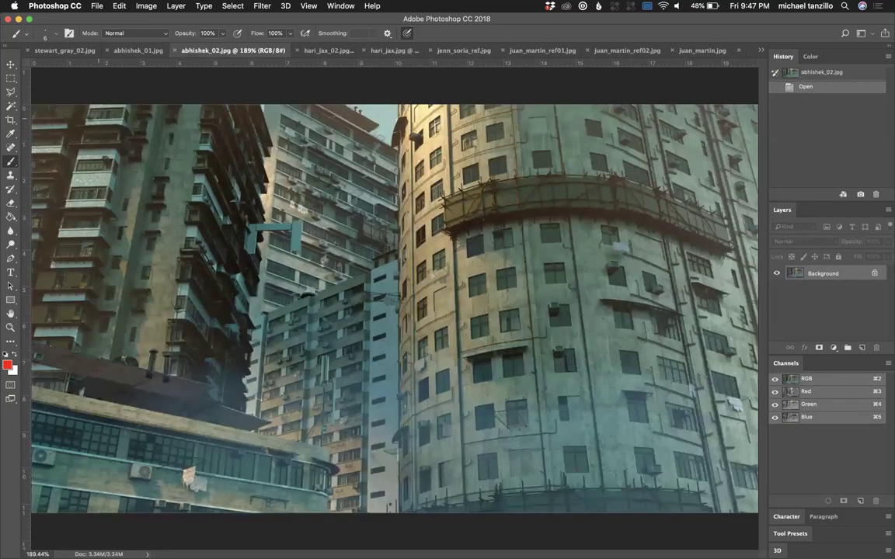
left_click(137, 50)
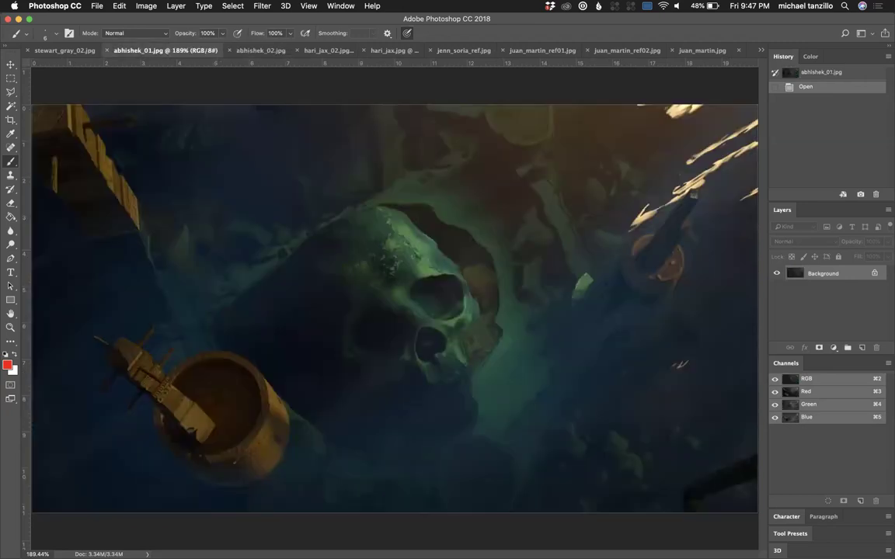
Step: Apply Levels with white input 140 to abhishek_01, then try and undo a red circle on the lower-left tower
key("super+l")
left_click_drag(768, 189, 764, 191)
left_click_drag(725, 193, 713, 194)
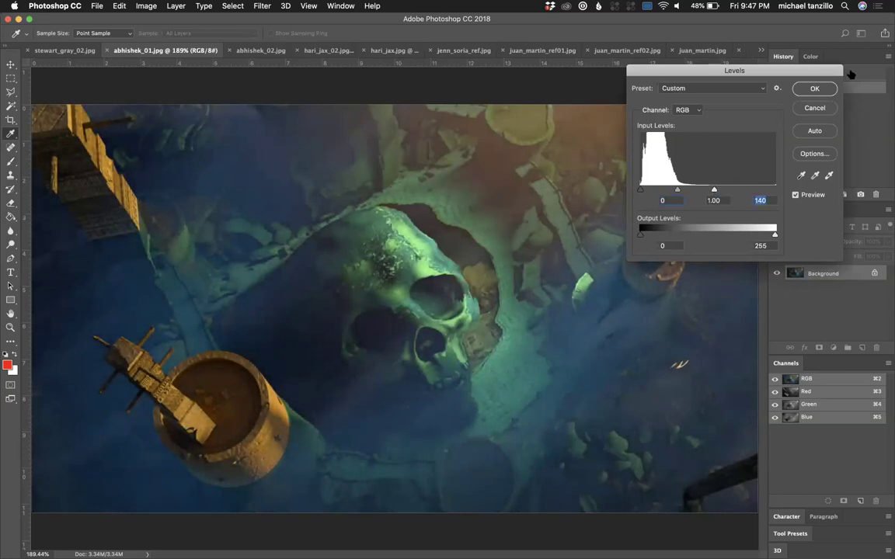
left_click(812, 88)
mouse_move(285, 372)
left_mouse_down()
mouse_move(214, 315)
mouse_move(131, 309)
mouse_move(74, 381)
mouse_move(169, 497)
mouse_move(301, 476)
mouse_move(295, 402)
left_mouse_up()
key("super+z")
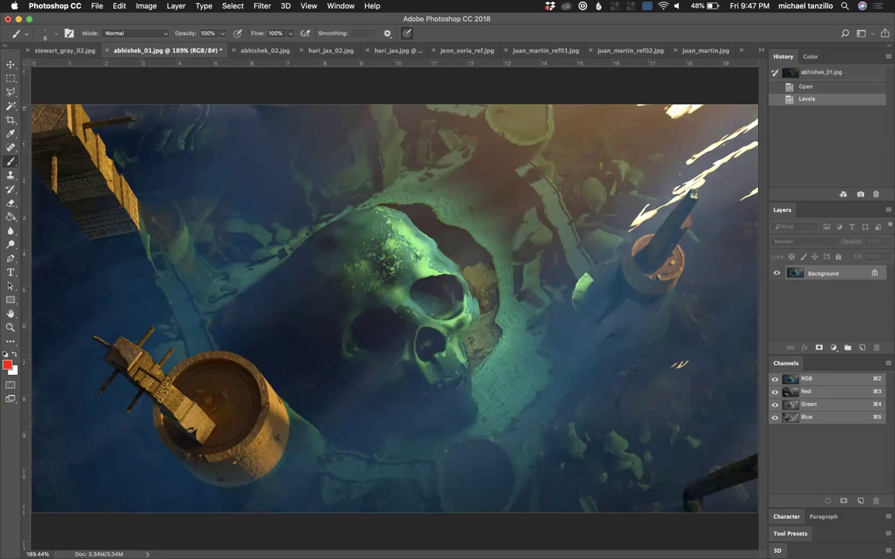
mouse_move(466, 145)
left_mouse_down()
mouse_move(114, 282)
mouse_move(145, 284)
left_mouse_up()
key("super+z")
mouse_move(631, 208)
left_mouse_down()
mouse_move(669, 225)
mouse_move(674, 118)
left_mouse_up()
key("super+z")
mouse_move(407, 249)
left_mouse_down()
mouse_move(328, 304)
mouse_move(336, 294)
mouse_move(344, 303)
left_mouse_up()
key("super+z")
left_click_drag(208, 414, 84, 445)
key("super+z")
mouse_move(397, 207)
left_mouse_down()
mouse_move(367, 197)
mouse_move(328, 206)
mouse_move(270, 271)
mouse_move(301, 353)
mouse_move(384, 445)
mouse_move(521, 451)
mouse_move(523, 391)
mouse_move(420, 205)
mouse_move(421, 180)
left_mouse_up()
key("super+z")
mouse_move(378, 183)
left_mouse_down()
mouse_move(305, 231)
mouse_move(268, 396)
mouse_move(383, 458)
mouse_move(529, 404)
mouse_move(465, 242)
mouse_move(389, 186)
left_mouse_up()
key("super+z")
left_click(109, 50)
left_click(409, 193)
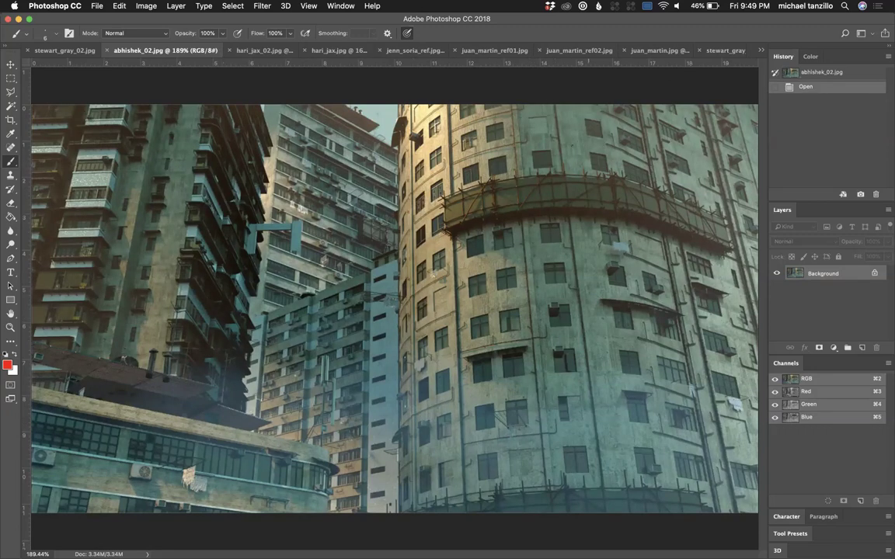
mouse_move(620, 105)
left_mouse_down()
mouse_move(496, 111)
mouse_move(535, 497)
mouse_move(648, 233)
mouse_move(628, 106)
left_mouse_up()
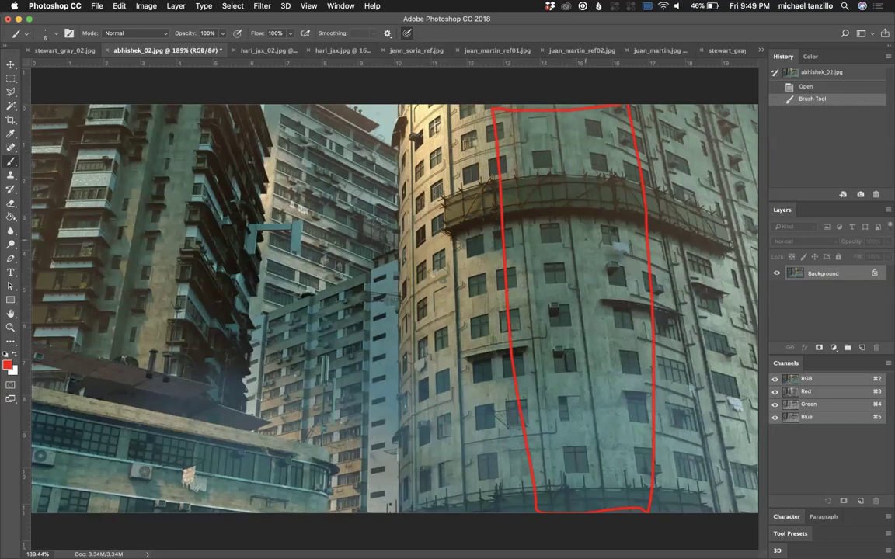
key("super+z")
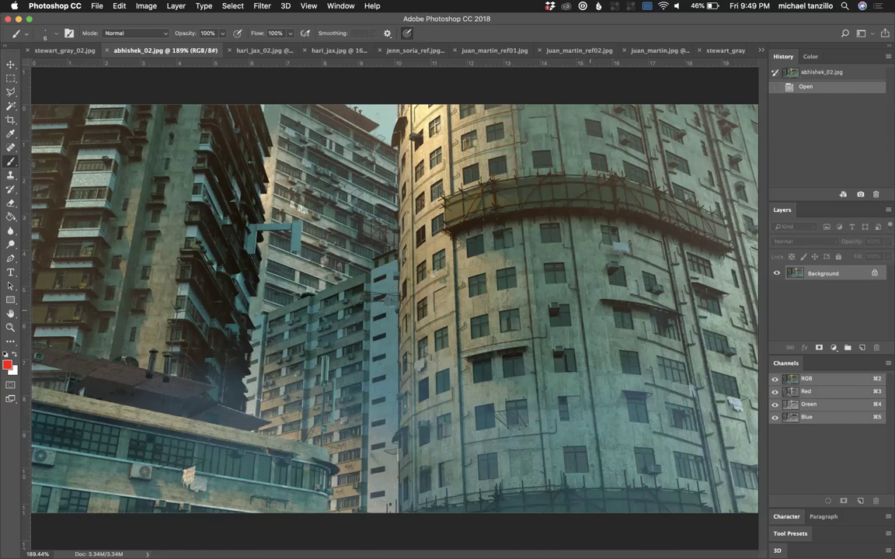
mouse_move(573, 150)
left_mouse_down()
mouse_move(573, 497)
mouse_move(609, 469)
mouse_move(571, 508)
left_mouse_up()
key("super+z")
mouse_move(373, 131)
left_mouse_down()
mouse_move(283, 144)
mouse_move(395, 186)
mouse_move(371, 138)
left_mouse_up()
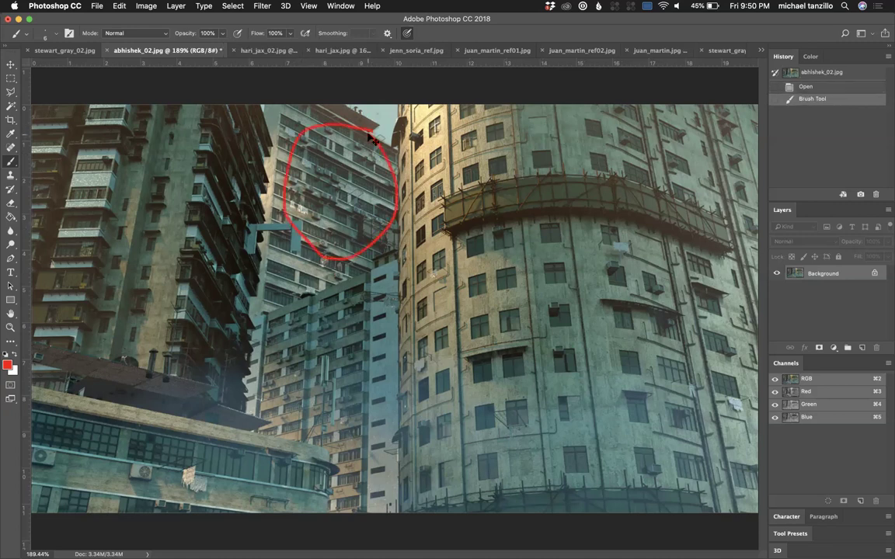
key("super+z")
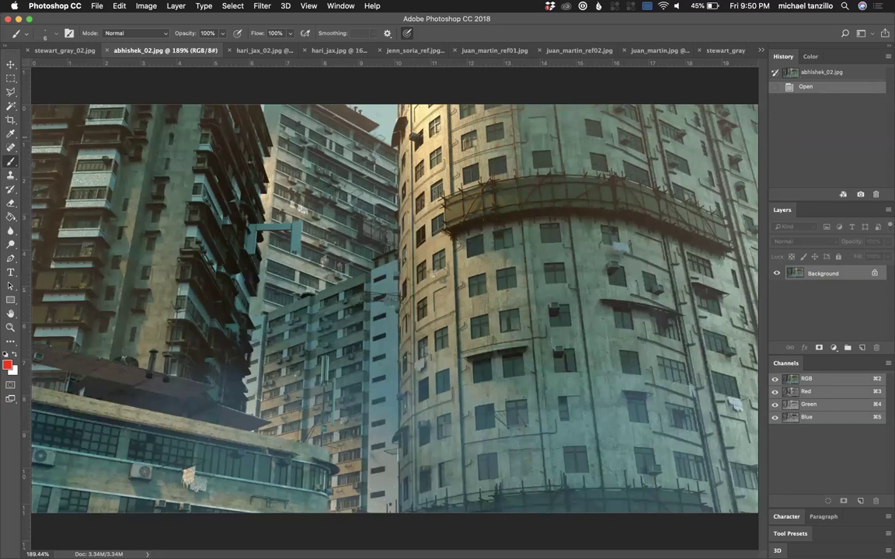
left_click(109, 50)
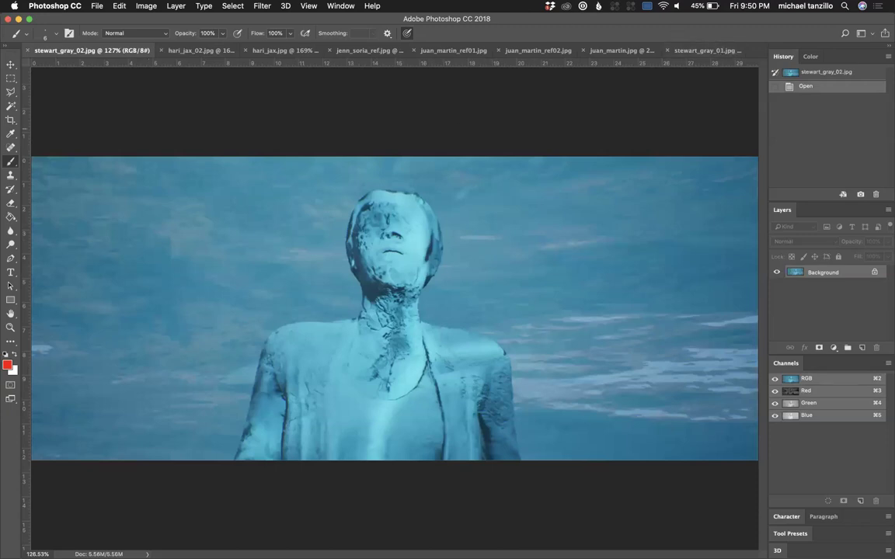
left_click(685, 51)
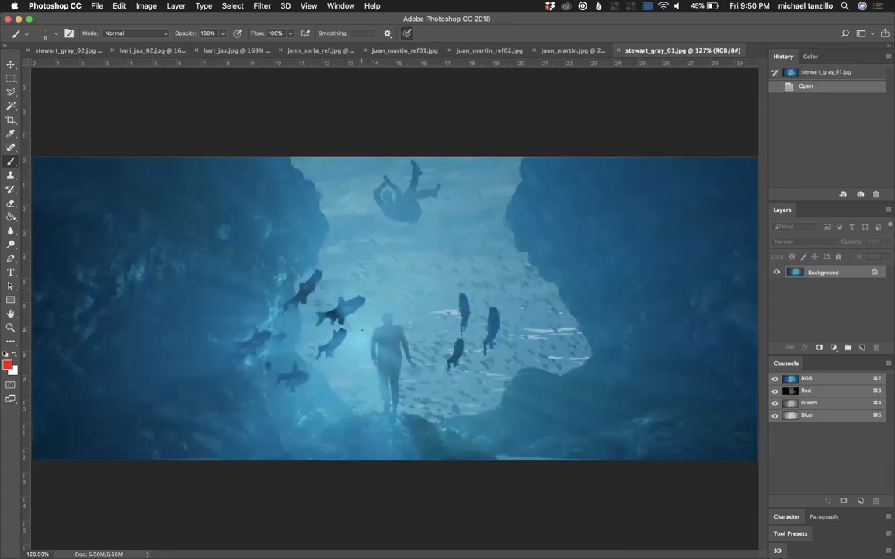
mouse_move(367, 330)
left_mouse_down()
mouse_move(346, 358)
mouse_move(365, 328)
left_mouse_up()
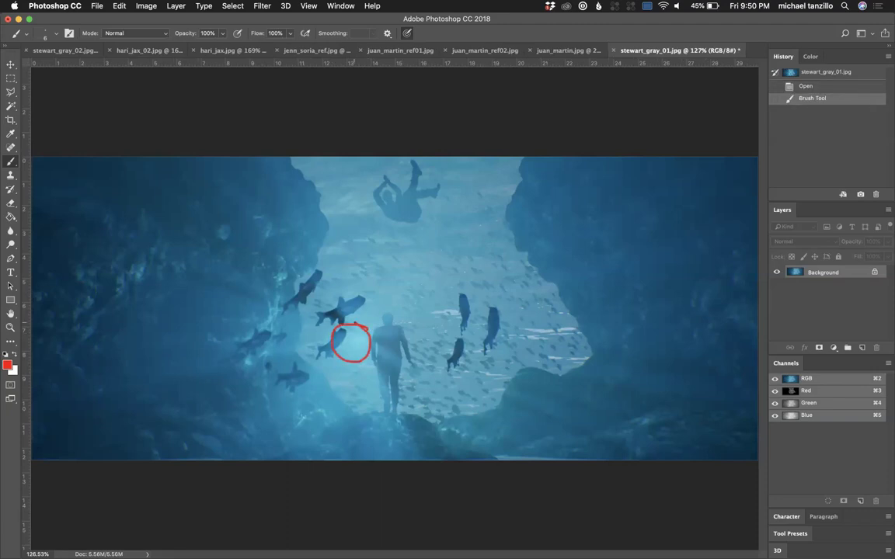
key("super+z")
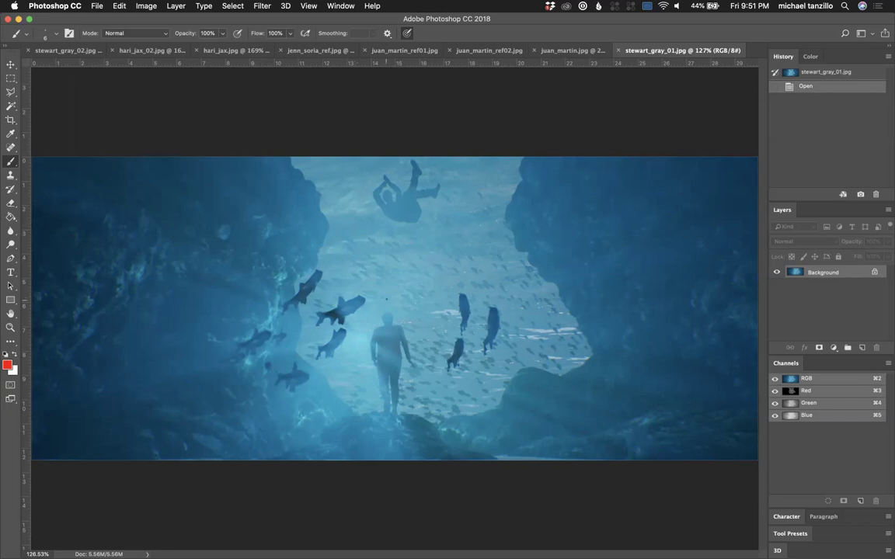
Step: Circle the fish and draw two arrows across the left rock in red, undoing each
mouse_move(389, 301)
left_mouse_down()
mouse_move(342, 304)
mouse_move(371, 350)
mouse_move(381, 300)
left_mouse_up()
key("super+z")
mouse_move(303, 220)
left_mouse_down()
mouse_move(96, 276)
mouse_move(129, 251)
mouse_move(91, 281)
left_mouse_up()
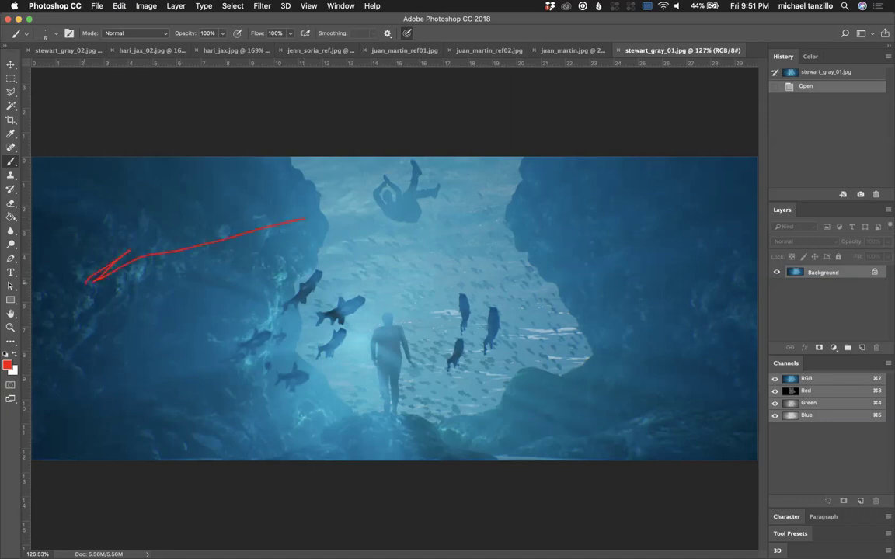
key("super+z")
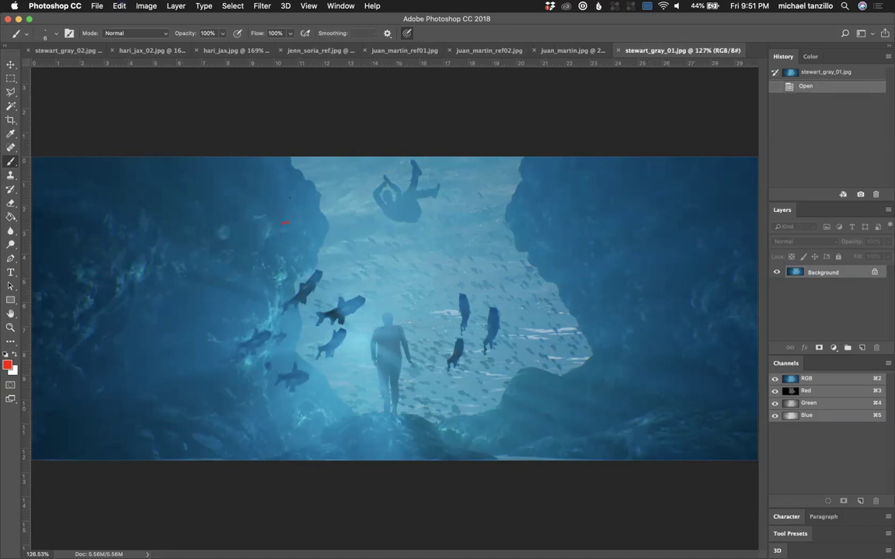
mouse_move(320, 220)
left_mouse_down()
mouse_move(84, 285)
mouse_move(77, 252)
mouse_move(87, 266)
left_mouse_up()
key("super+z")
Step: Loop the walking figure and circle the upside-down figure in red, undo both, then switch to stewart_gray_02.jpg
mouse_move(399, 416)
left_mouse_down()
mouse_move(412, 409)
mouse_move(427, 326)
mouse_move(351, 317)
mouse_move(348, 375)
mouse_move(362, 381)
left_mouse_up()
key("super+z")
mouse_move(438, 159)
left_mouse_down()
mouse_move(371, 239)
mouse_move(429, 238)
mouse_move(463, 200)
mouse_move(439, 160)
left_mouse_up()
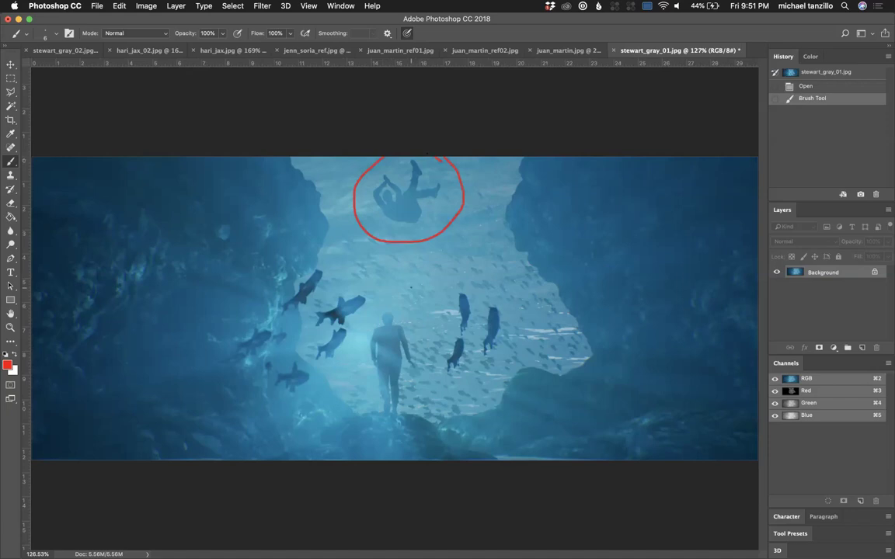
key("super+z")
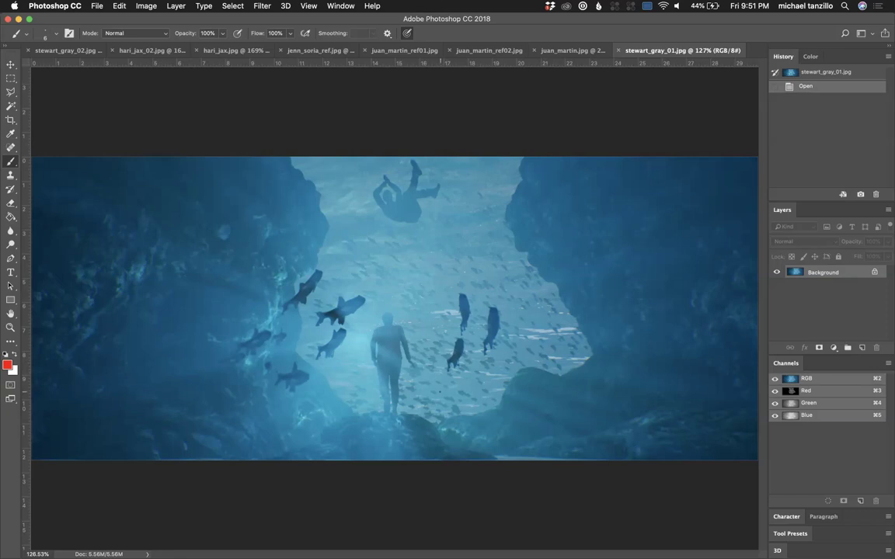
left_click(56, 50)
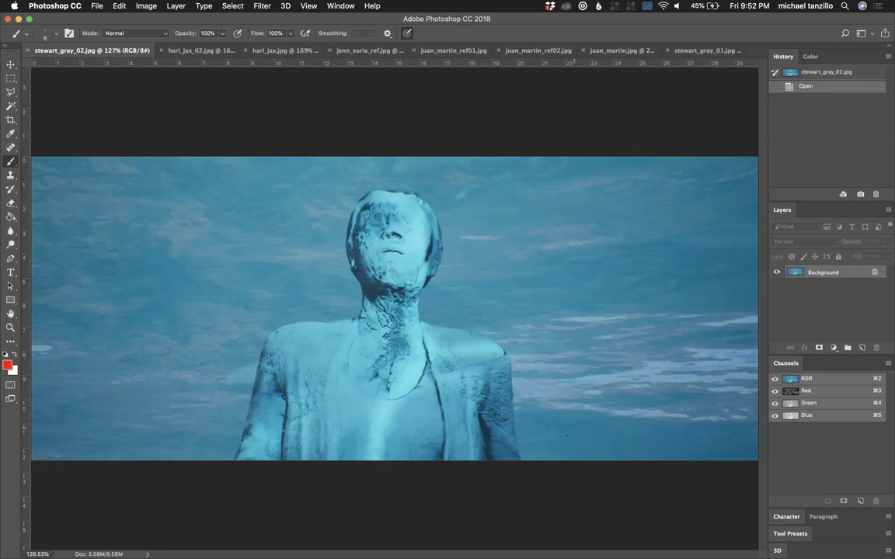
Step: Draw a red upward arrow on the sky right of the figure, then switch to the Chrome sculpture reference
mouse_move(565, 437)
left_mouse_down()
mouse_move(579, 353)
mouse_move(560, 370)
mouse_move(593, 362)
left_mouse_up()
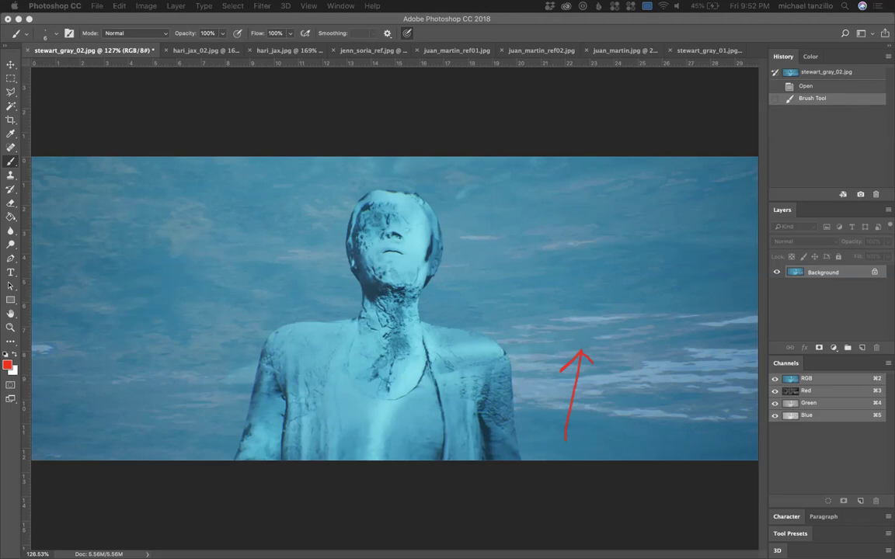
key("super+Tab")
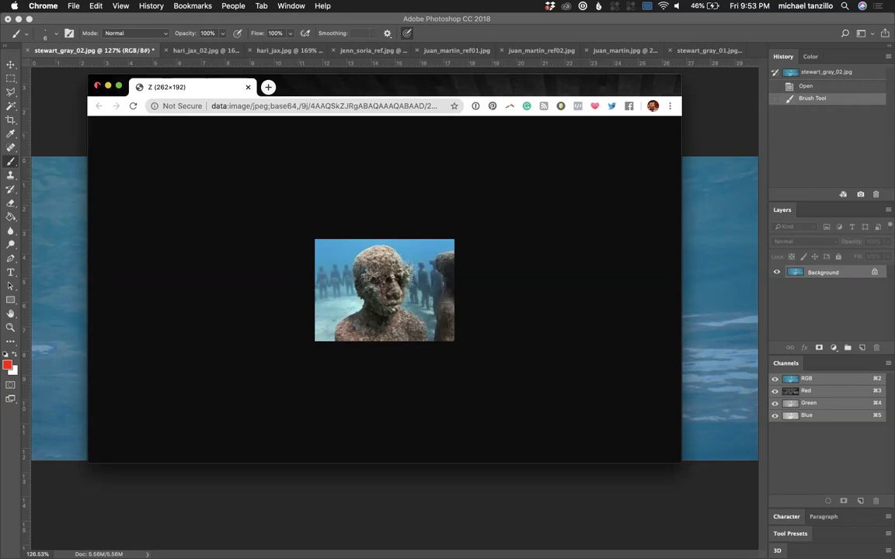
Step: Close the small Chrome sculpture reference window
left_click(97, 85)
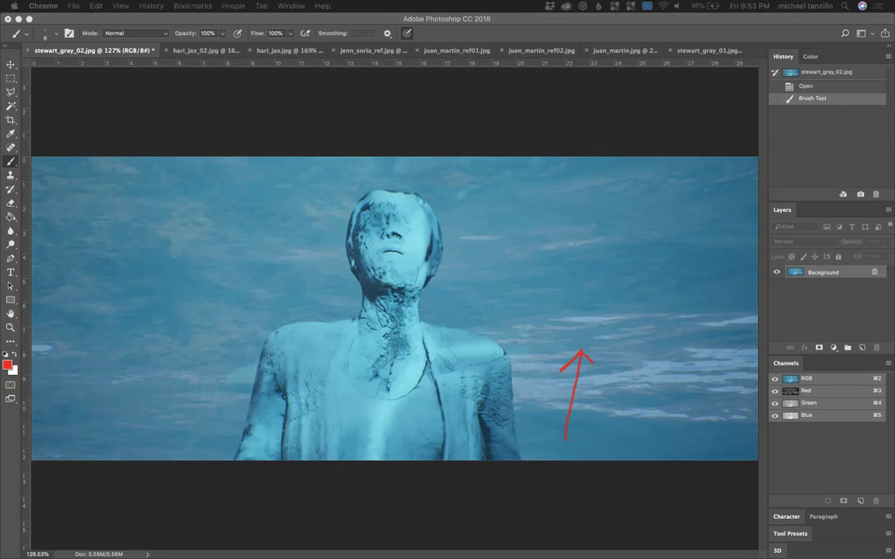
Step: Pull the underwater statue reference over the render, exit full screen, and move the window aside
left_click_drag(677, 285, 529, 130)
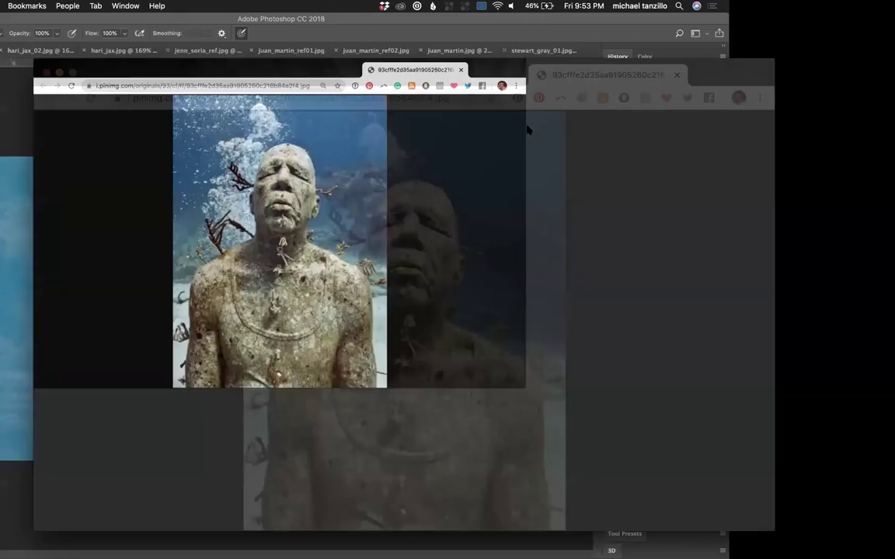
mouse_move(28, 8)
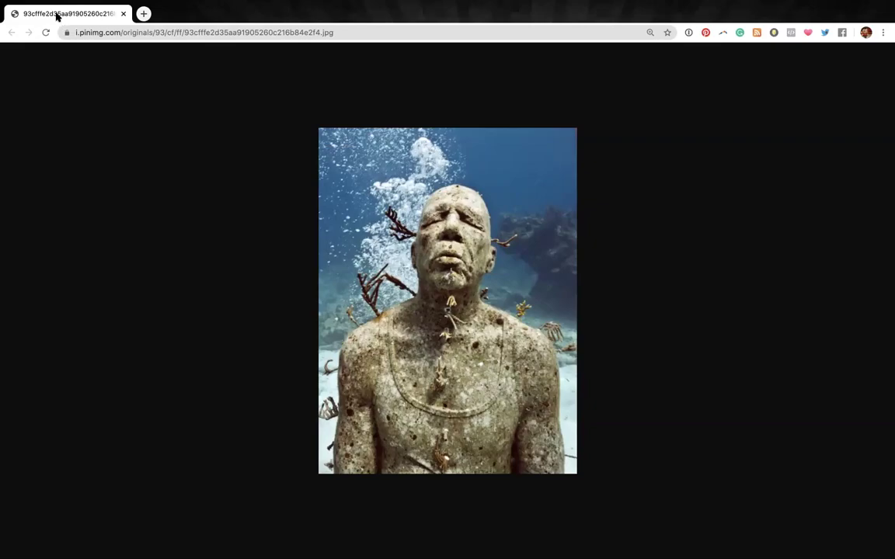
left_click(54, 17)
mouse_move(268, 198)
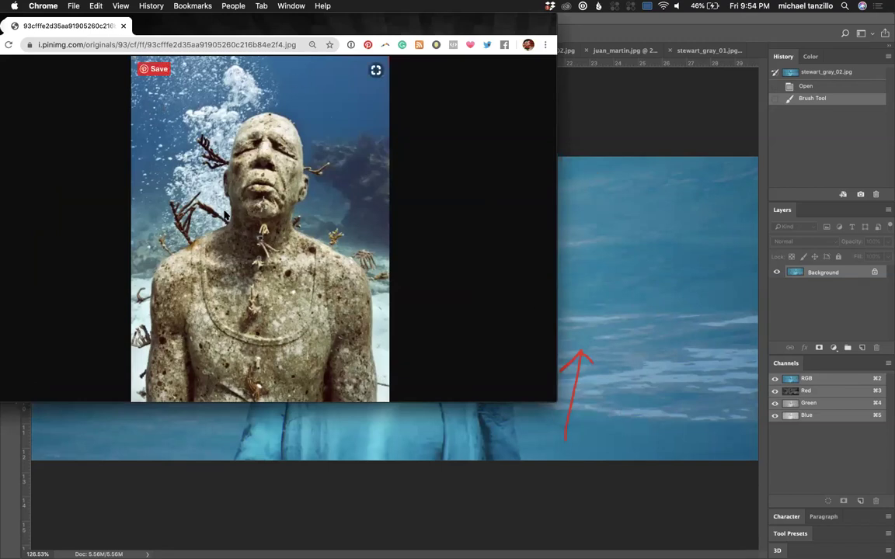
left_click_drag(94, 29, 27, 40)
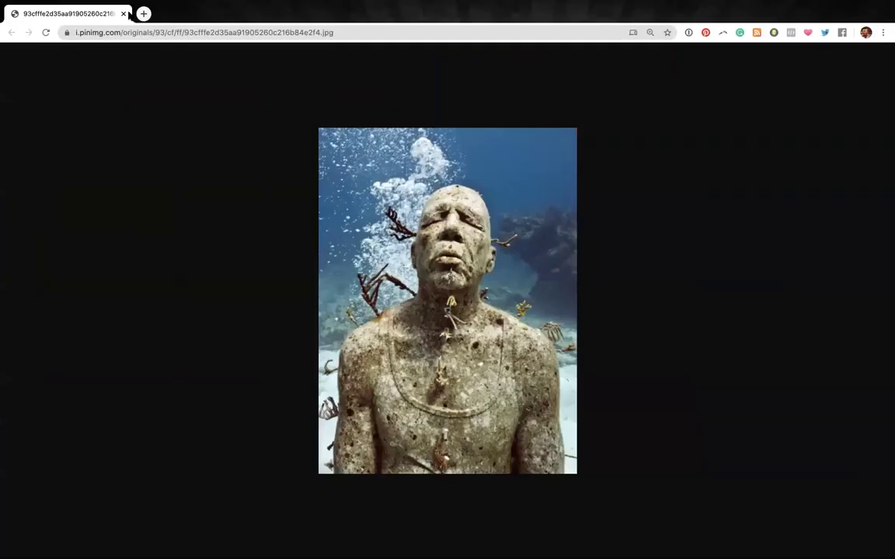
key("ctrl+Left")
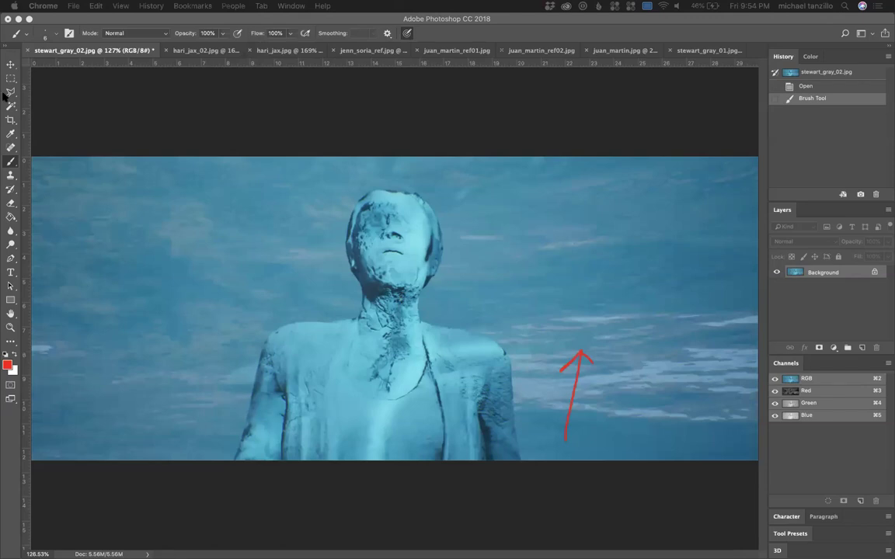
left_click(26, 49)
left_click(27, 50)
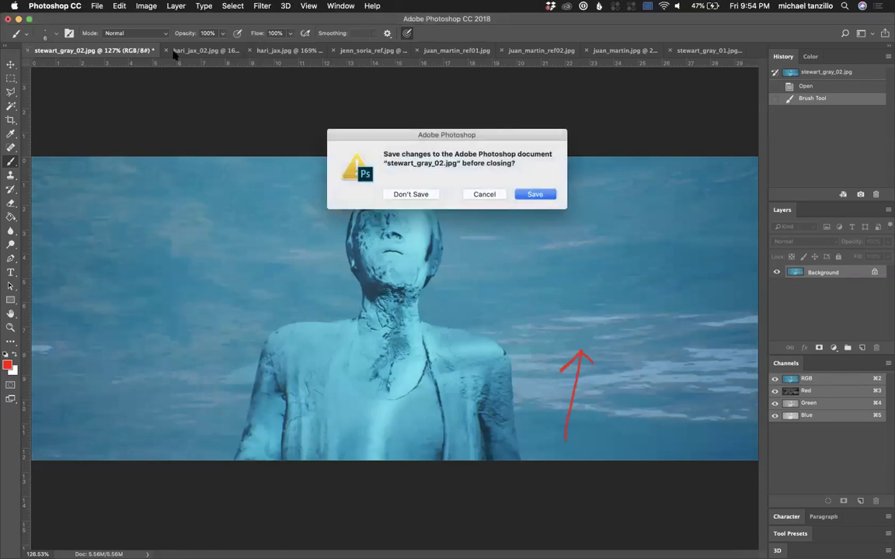
left_click(410, 194)
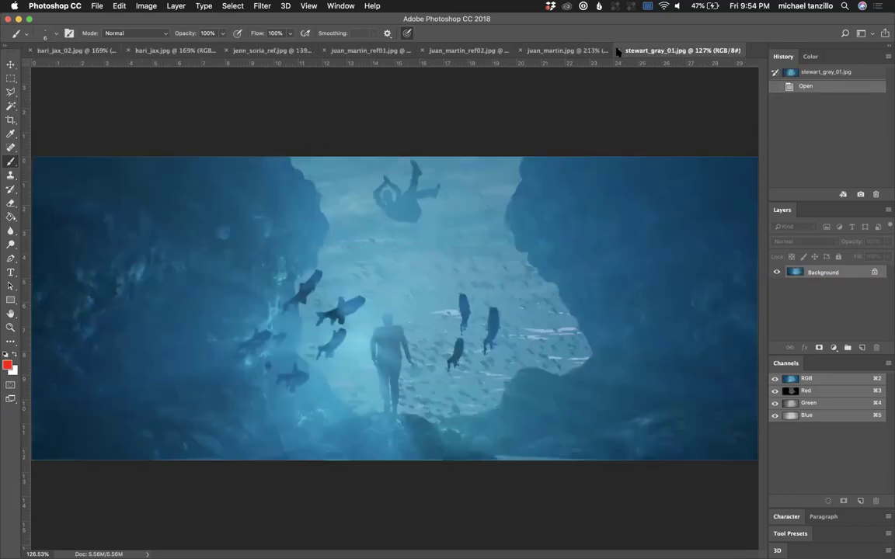
key("super+w")
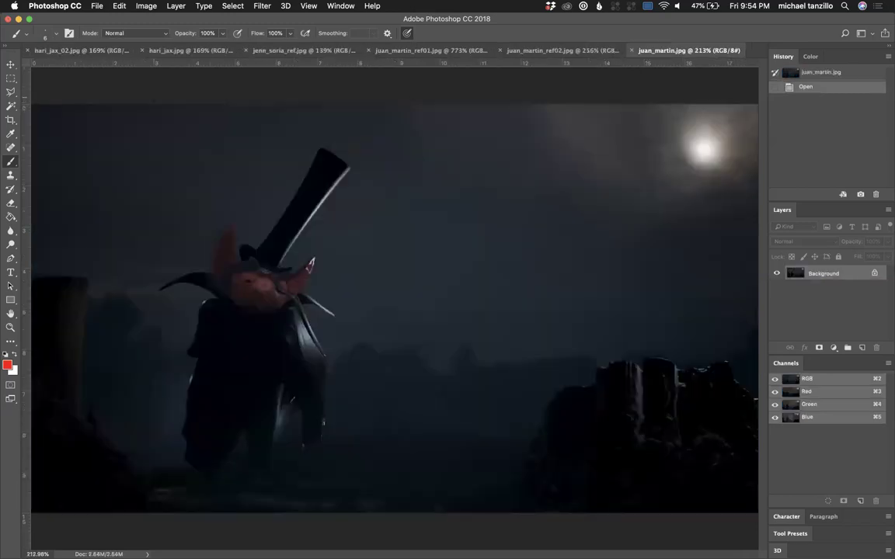
left_click(46, 50)
left_click(180, 50)
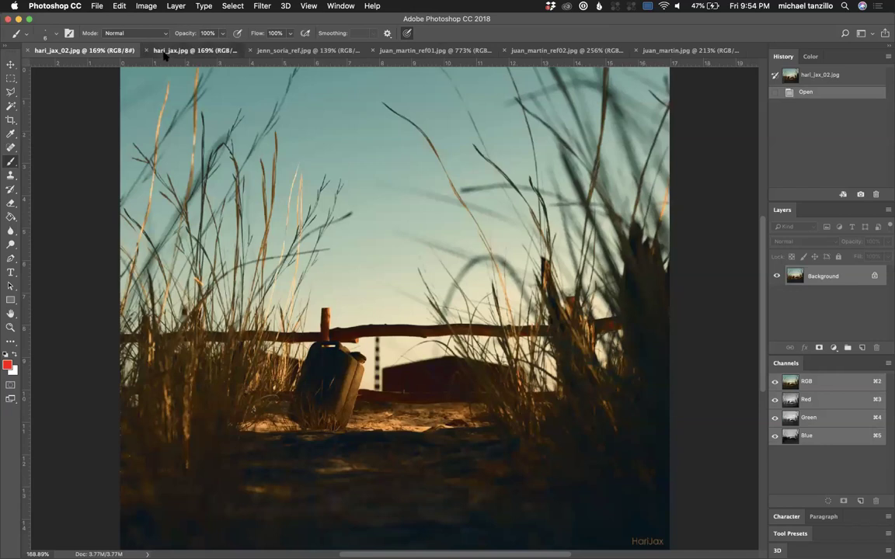
left_click(81, 50)
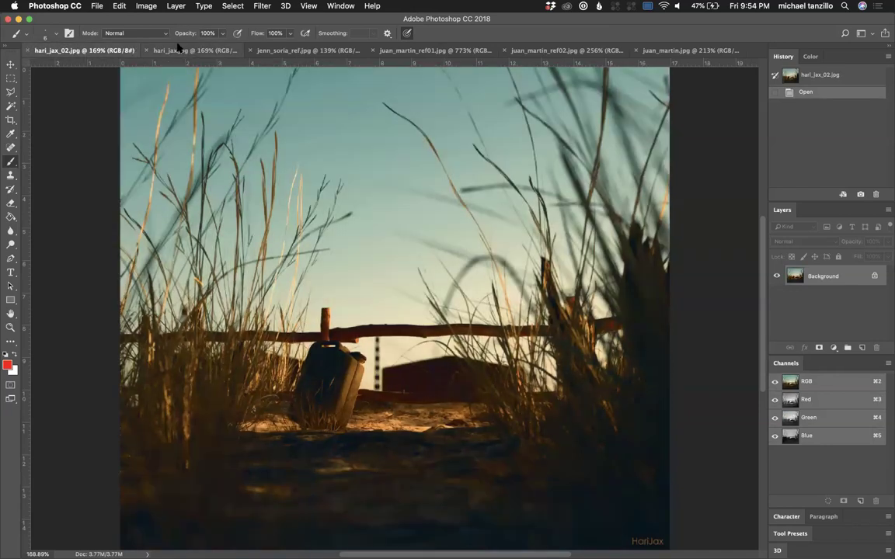
left_click(199, 51)
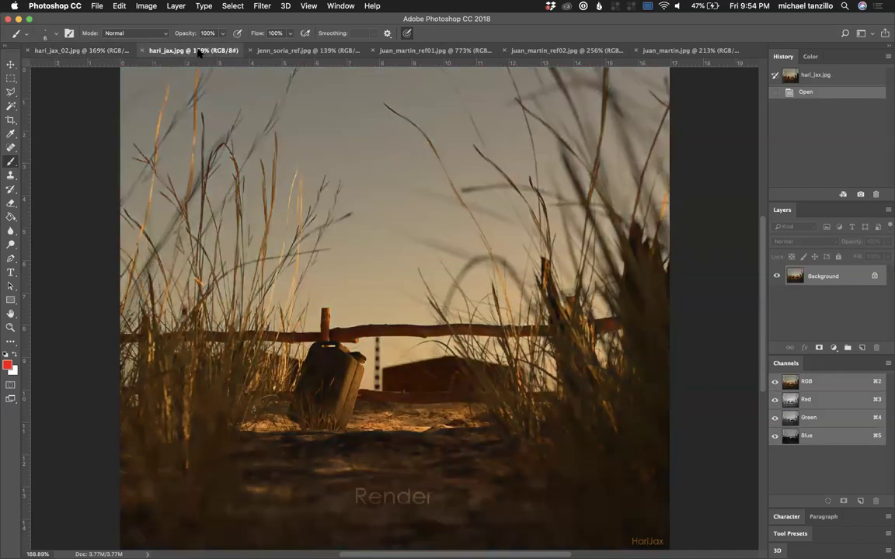
left_click(70, 51)
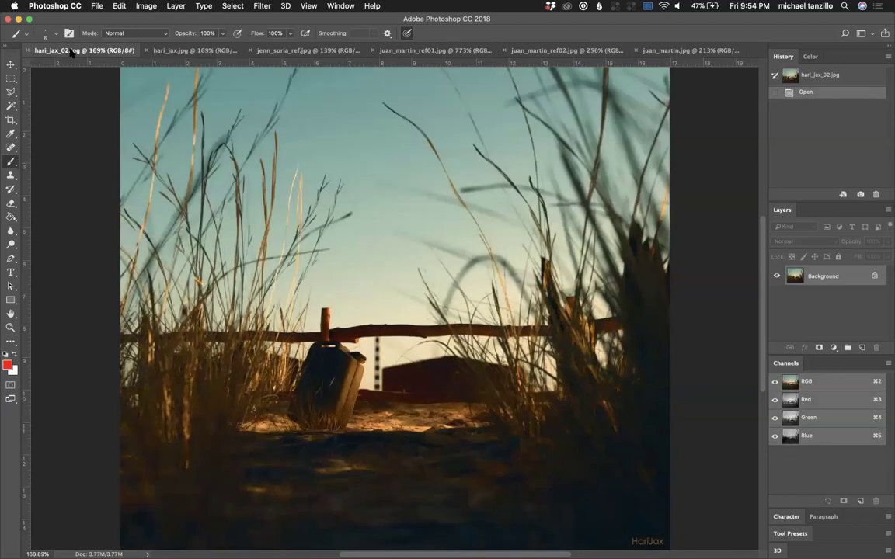
left_click(207, 51)
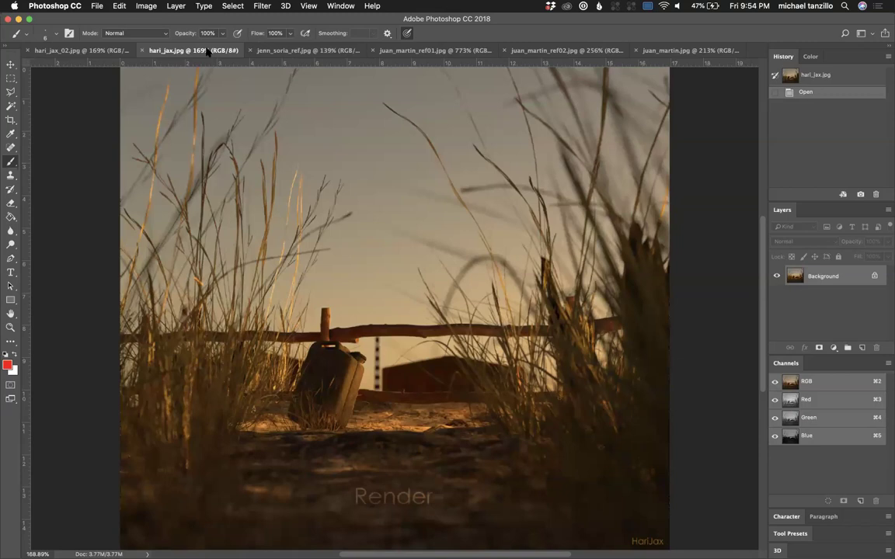
left_click(89, 50)
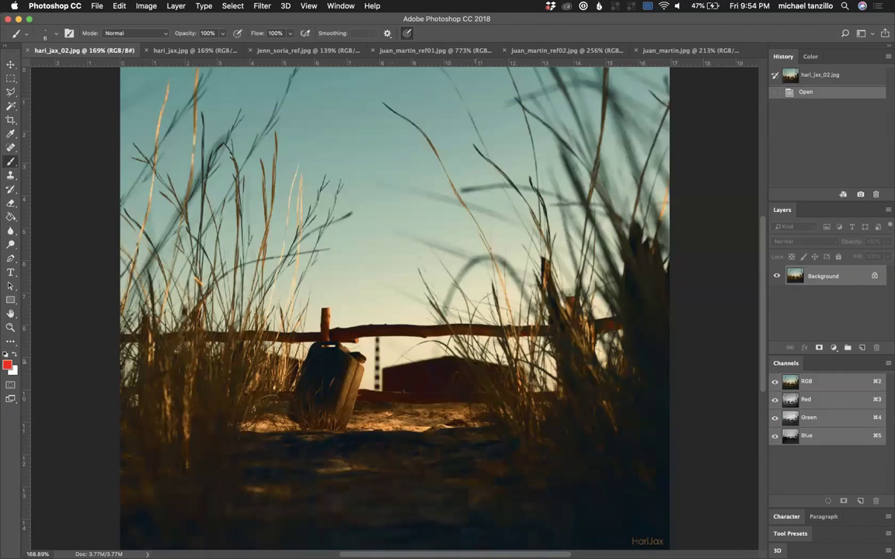
Step: Try and undo a red loop around the barn behind the fence, then view hari_jax_02 at 100%
mouse_move(378, 334)
left_mouse_down()
mouse_move(475, 363)
mouse_move(381, 402)
left_mouse_up()
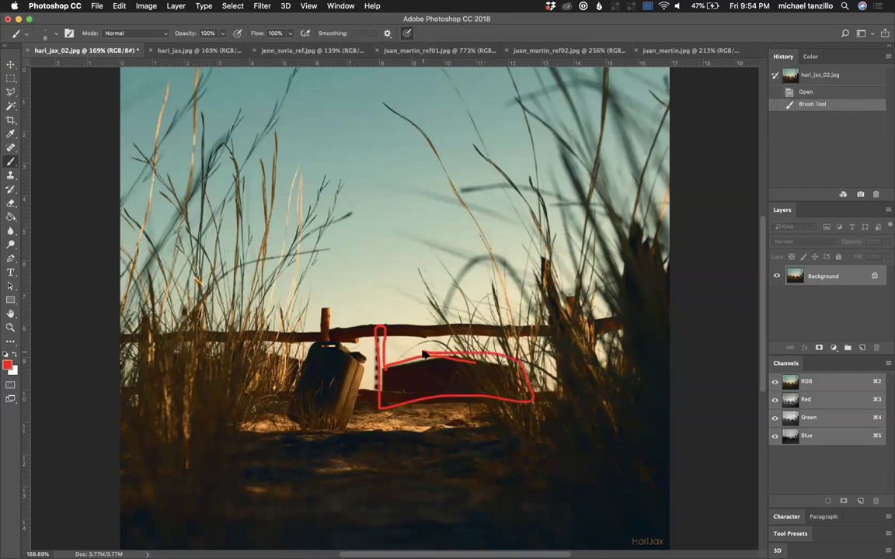
key("super+z")
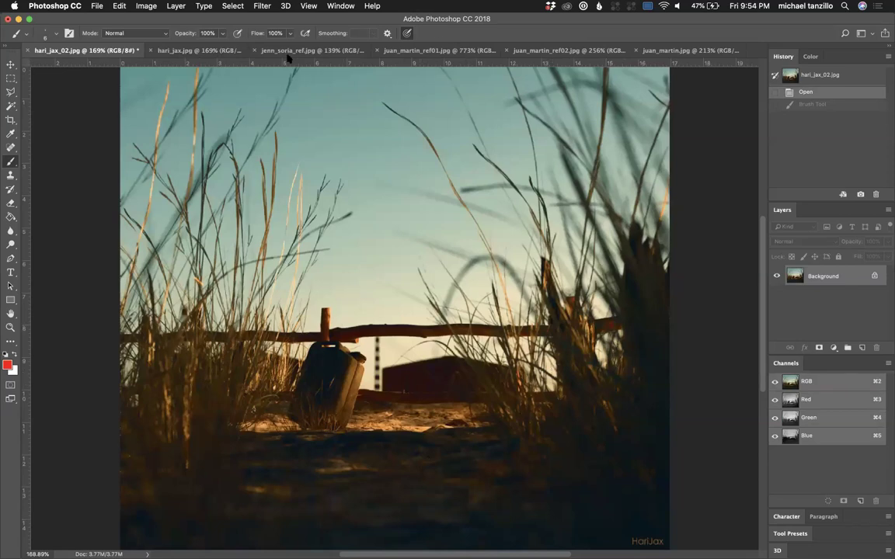
key("super+1")
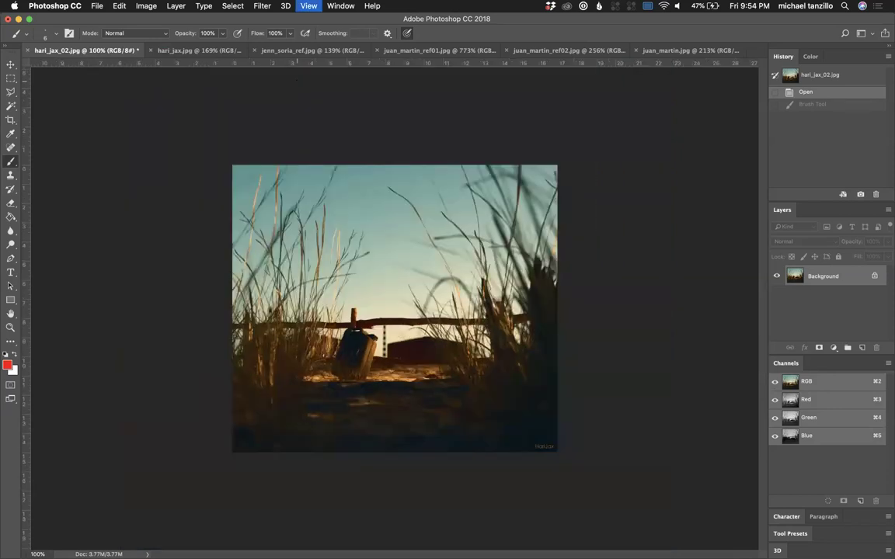
left_click(144, 6)
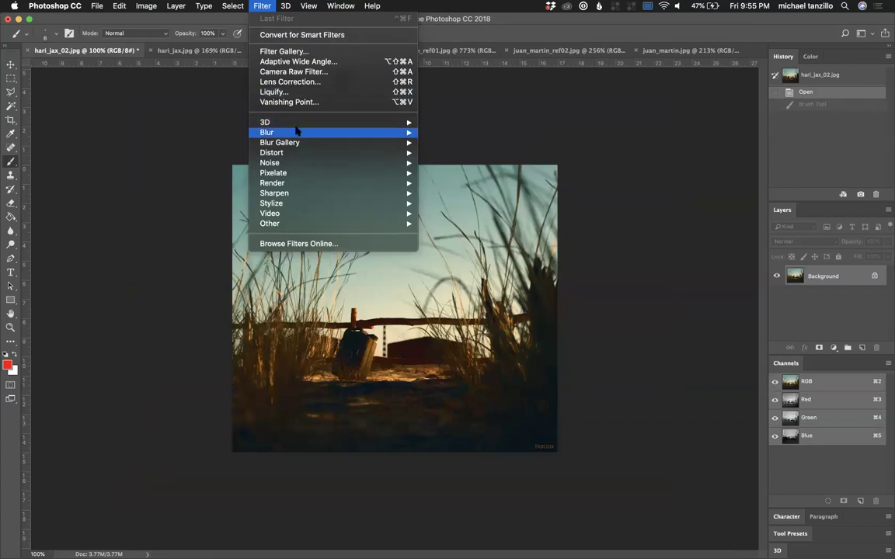
mouse_move(295, 132)
left_click(455, 172)
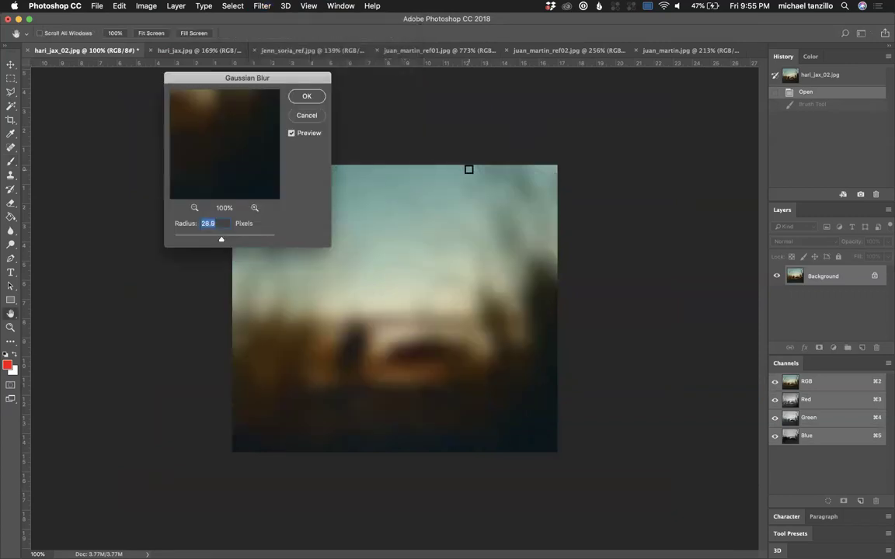
mouse_move(221, 239)
left_mouse_down()
mouse_move(202, 240)
mouse_move(213, 242)
left_mouse_up()
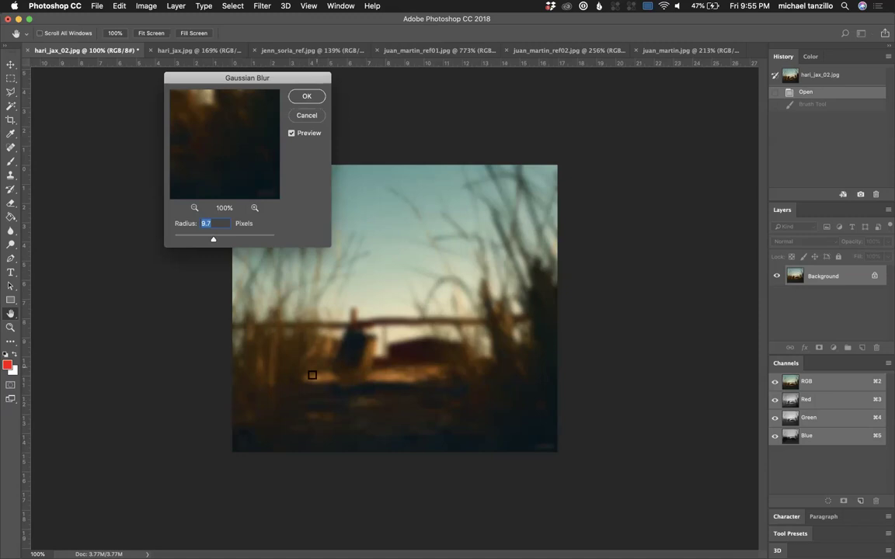
key("Escape")
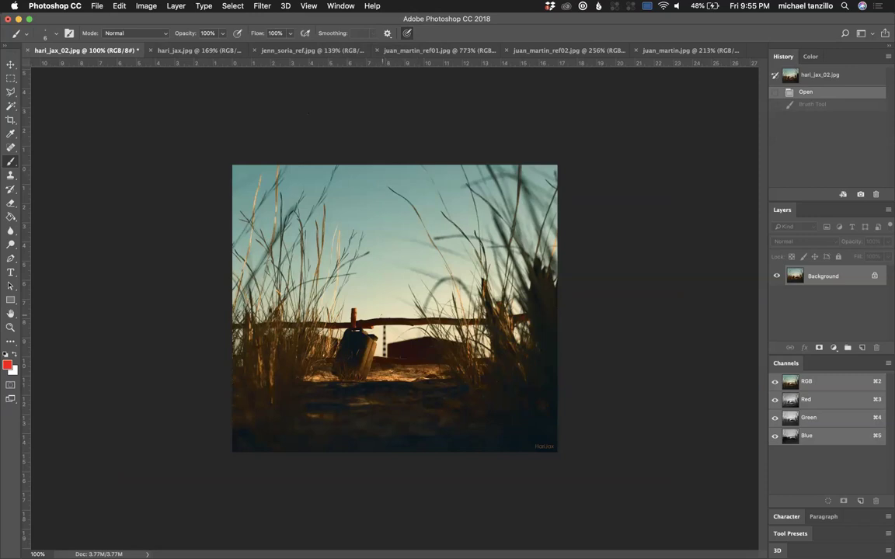
Step: Draw and undo three trial red marks around the mailbox on hari_jax_02
mouse_move(334, 311)
left_mouse_down()
mouse_move(311, 380)
mouse_move(404, 365)
mouse_move(389, 297)
left_mouse_up()
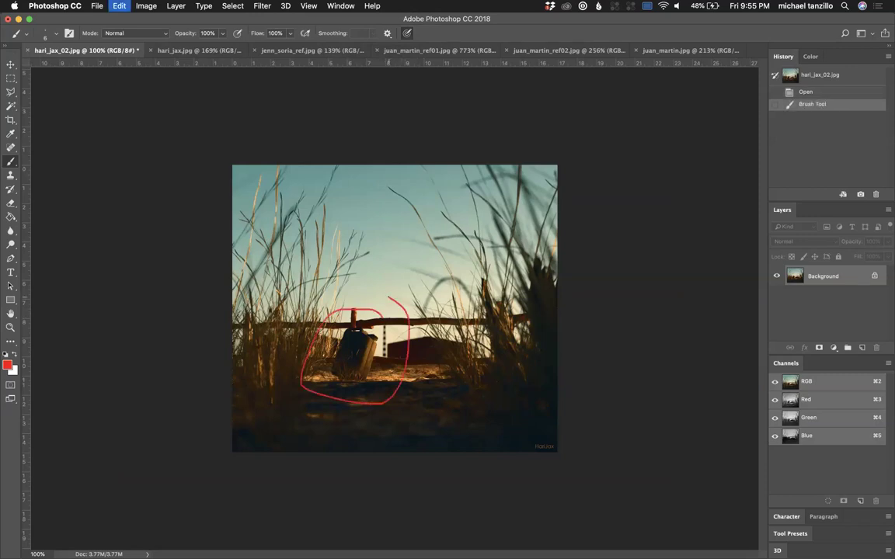
key("super+z")
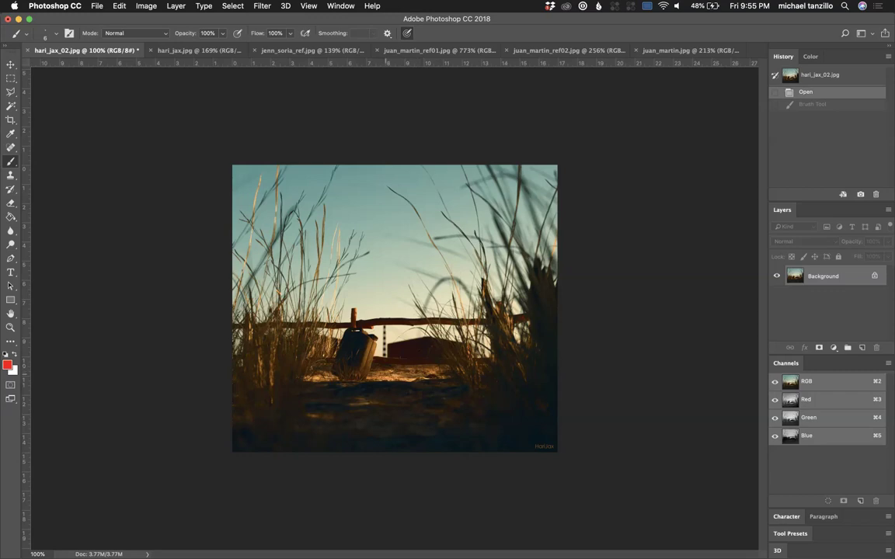
left_click_drag(374, 356, 379, 367)
key("super+z")
mouse_move(325, 235)
left_mouse_down()
mouse_move(272, 303)
mouse_move(462, 407)
mouse_move(508, 326)
mouse_move(388, 206)
mouse_move(256, 288)
mouse_move(454, 377)
mouse_move(315, 221)
left_mouse_up()
key("super+z")
left_click(171, 50)
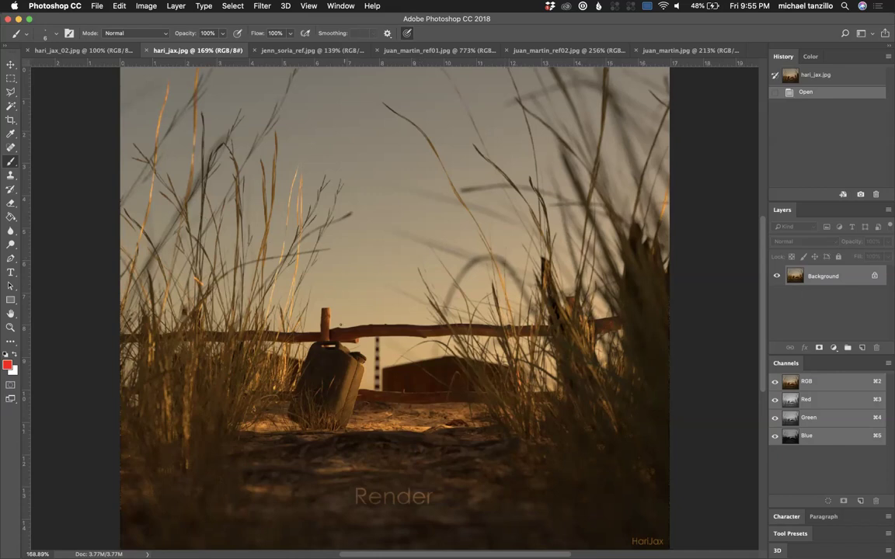
left_click(78, 50)
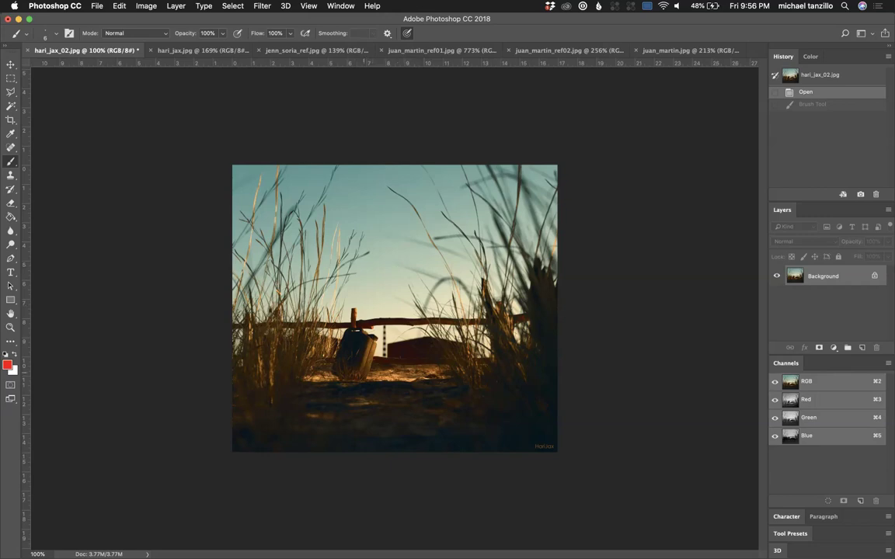
mouse_move(380, 309)
left_mouse_down()
mouse_move(332, 322)
mouse_move(351, 414)
mouse_move(381, 276)
left_mouse_up()
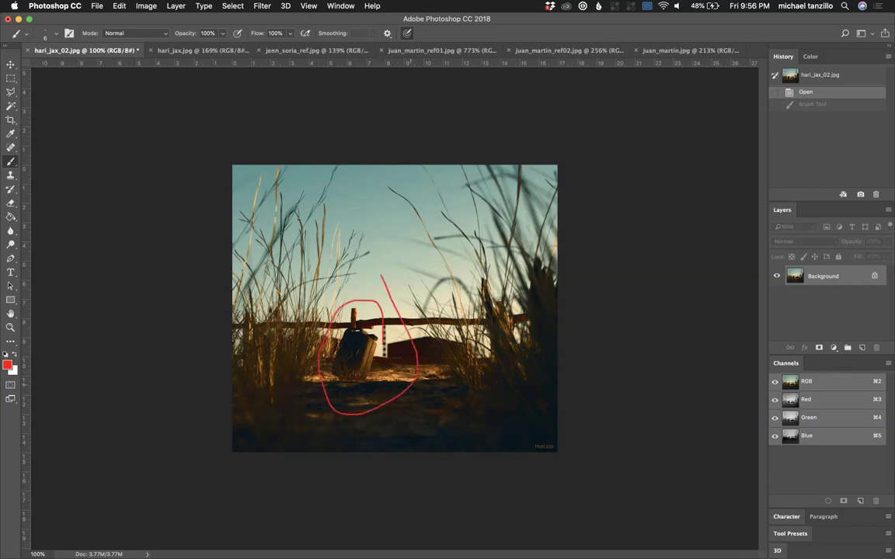
left_click(29, 50)
left_click(410, 194)
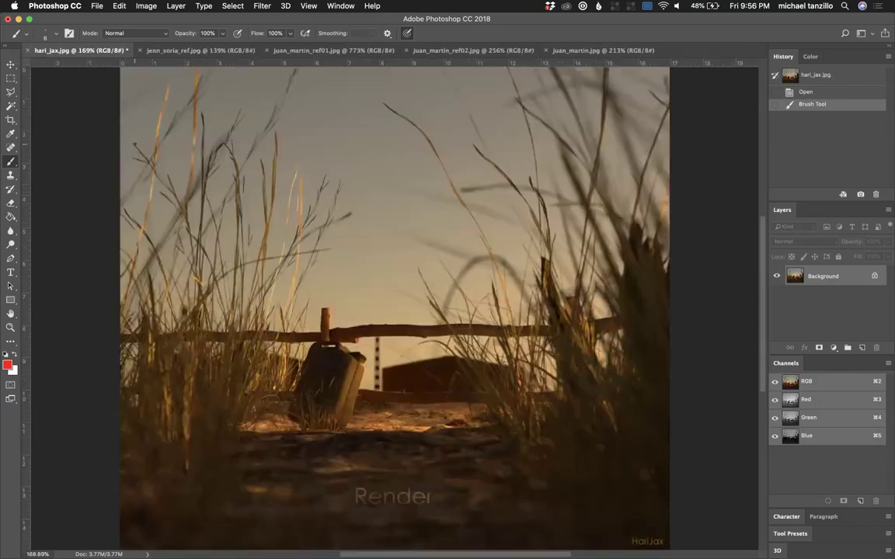
left_click(28, 50)
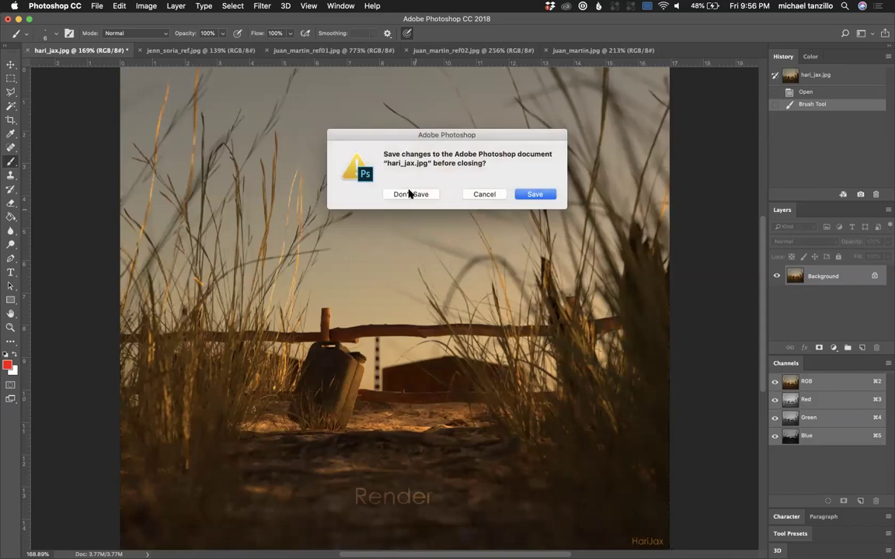
left_click(410, 194)
left_click(77, 50)
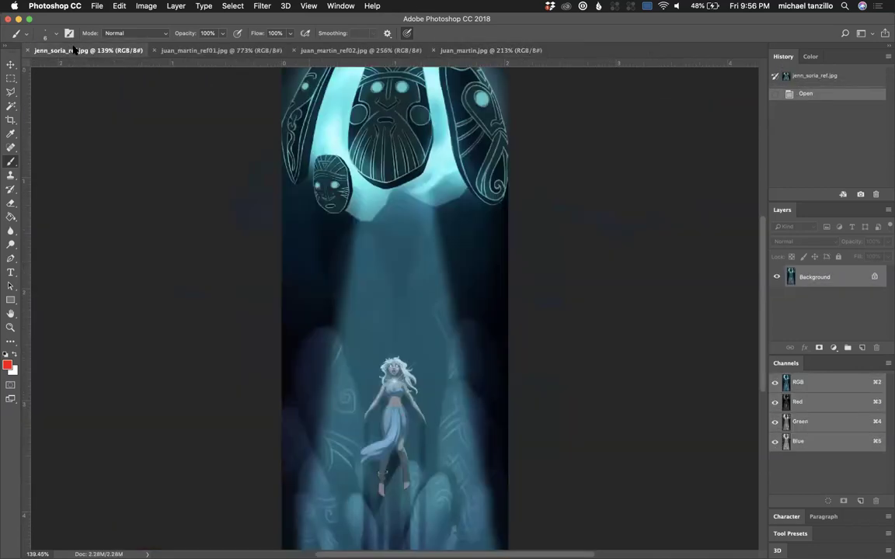
left_click(28, 51)
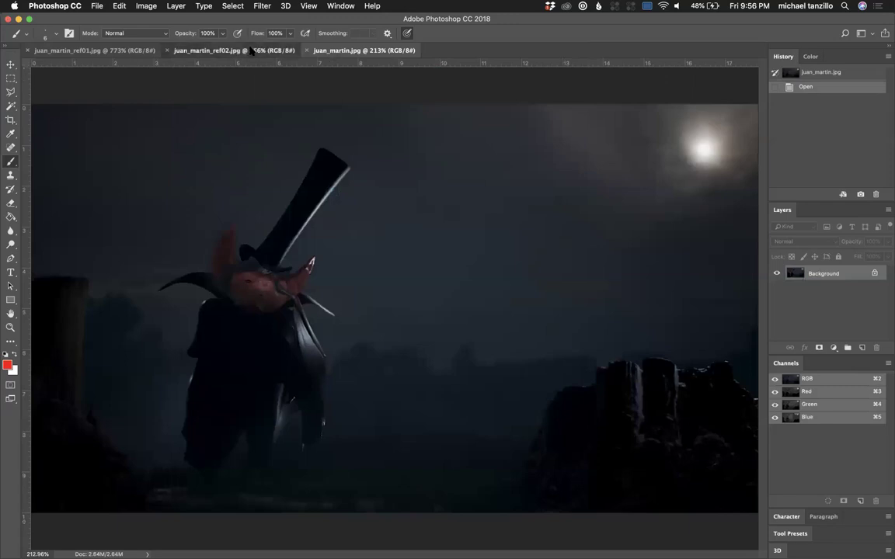
Step: Flip between the castle and Nosferatu references and the juan_martin render
left_click(225, 50)
left_click(101, 51)
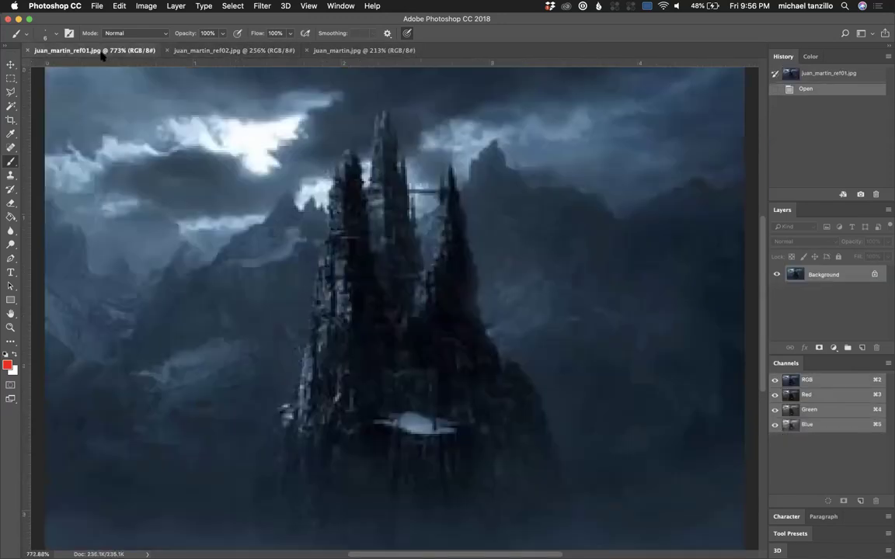
left_click(234, 51)
left_click(390, 51)
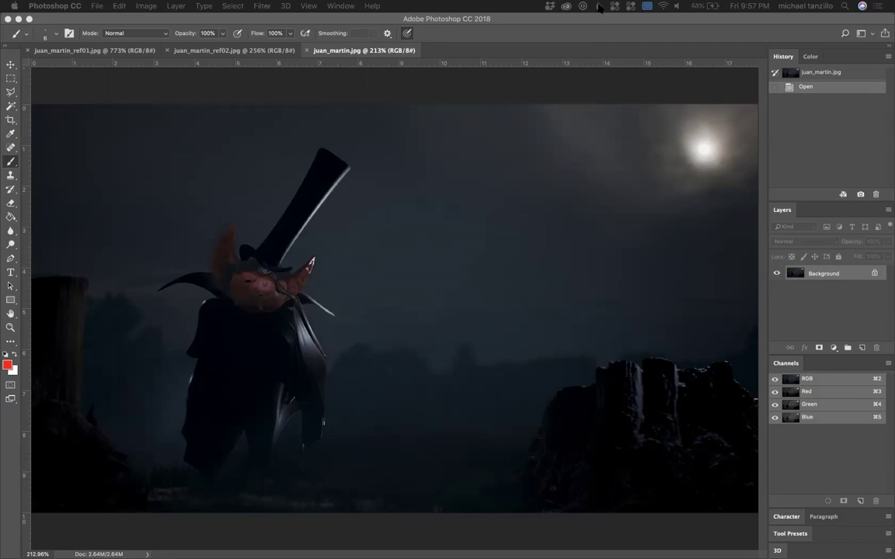
left_click(225, 51)
left_click(225, 51)
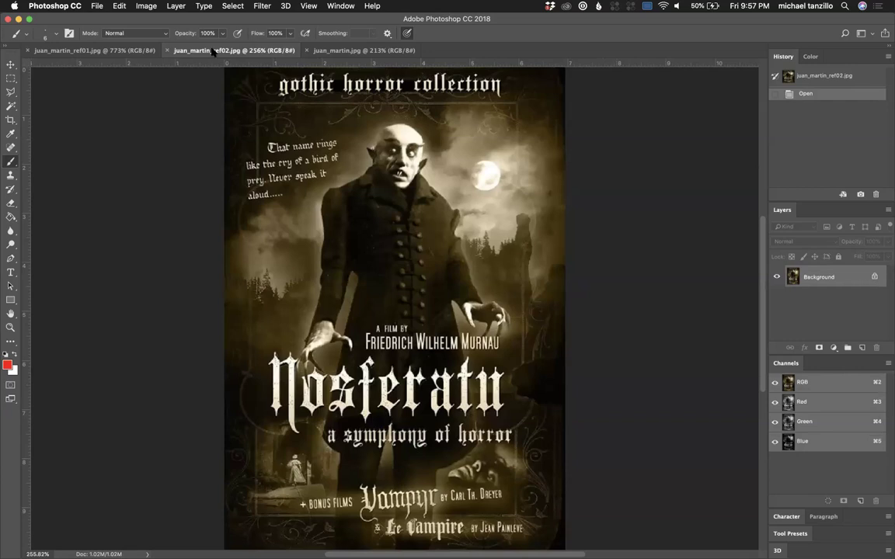
Step: Zoom the castle reference painting out to 500%
left_click(119, 50)
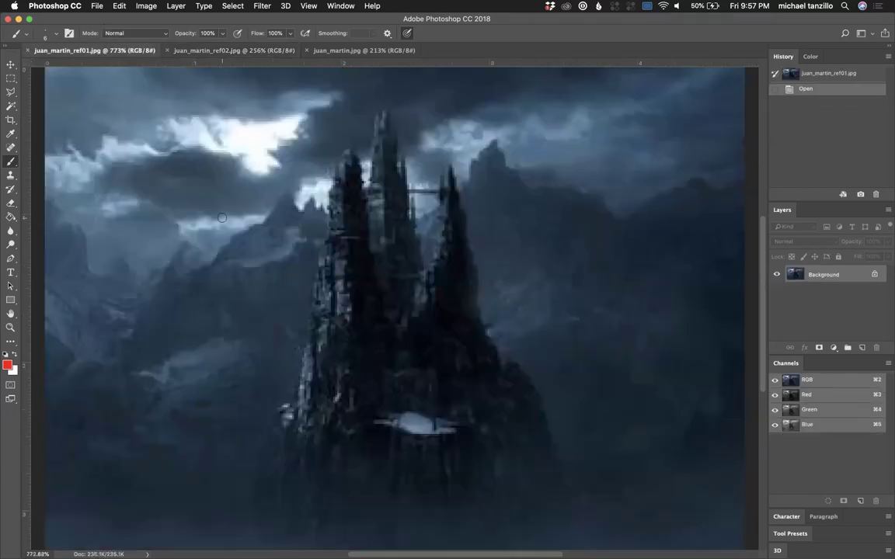
key("super+minus")
key("super+minus")
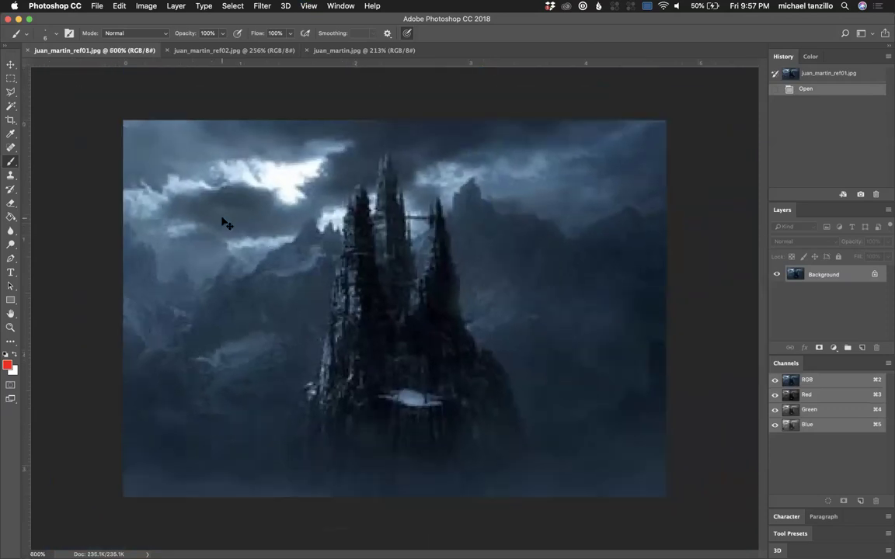
key("super+minus")
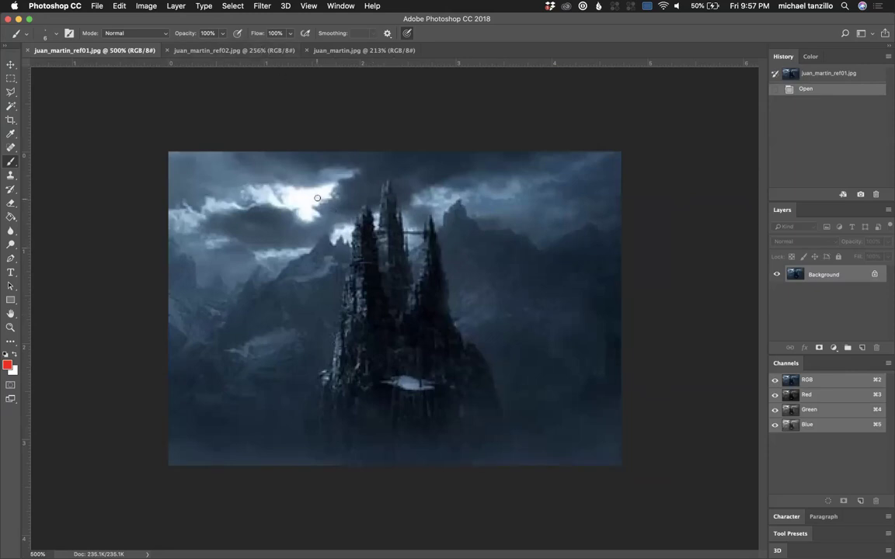
Step: Circle Nosferatu's eye in red on ref02, then return to juan_martin.jpg
left_click(234, 50)
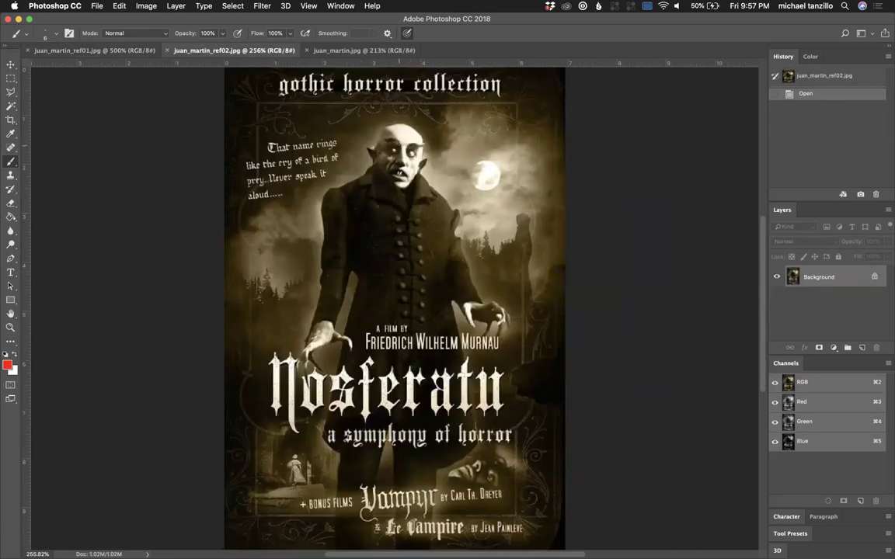
mouse_move(390, 134)
left_mouse_down()
mouse_move(377, 155)
mouse_move(404, 155)
mouse_move(386, 134)
left_mouse_up()
left_click(358, 50)
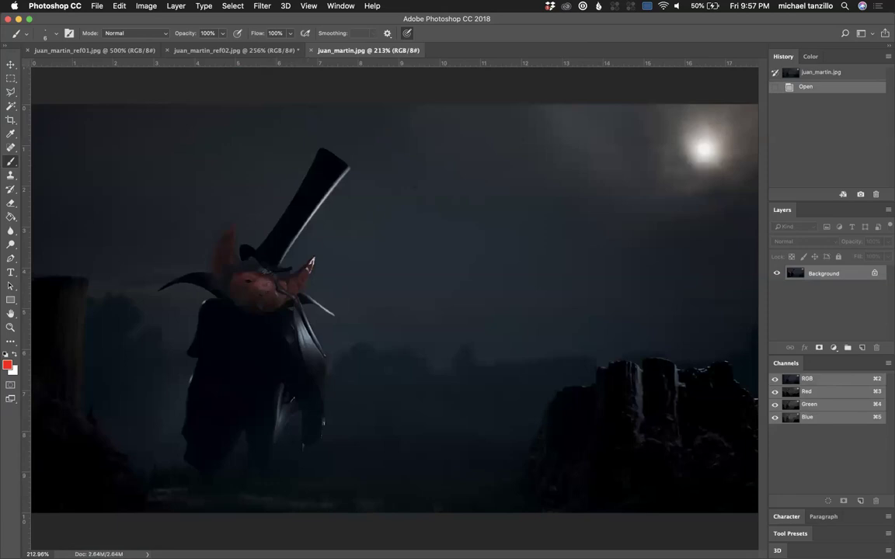
mouse_move(682, 147)
left_mouse_down()
mouse_move(321, 284)
mouse_move(332, 259)
mouse_move(312, 289)
mouse_move(338, 287)
left_mouse_up()
key("super+z")
mouse_move(345, 163)
left_mouse_down()
mouse_move(279, 264)
mouse_move(318, 253)
mouse_move(294, 340)
mouse_move(291, 402)
mouse_move(264, 446)
left_mouse_up()
key("super+z")
mouse_move(256, 265)
left_mouse_down()
mouse_move(235, 280)
mouse_move(276, 286)
mouse_move(258, 265)
left_mouse_up()
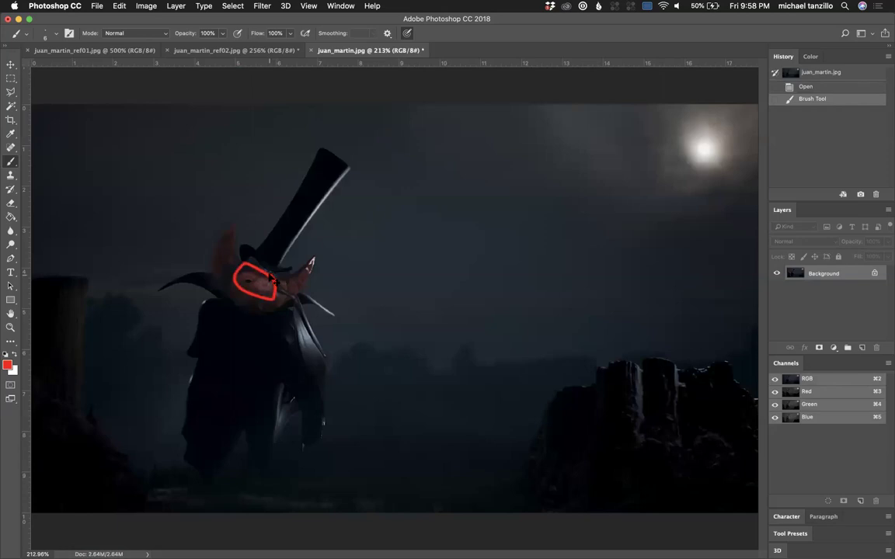
key("super+z")
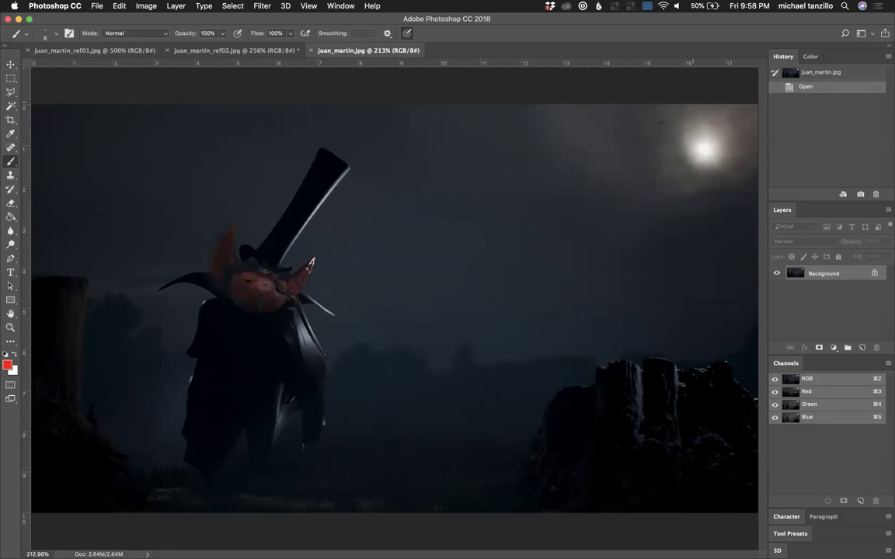
mouse_move(311, 463)
left_mouse_down()
mouse_move(268, 487)
mouse_move(281, 250)
mouse_move(289, 241)
mouse_move(313, 265)
left_mouse_up()
key("super+z")
Step: Outline and undo the creature's body in red, then reposition Chrome's moonlit couple photo
mouse_move(266, 316)
left_mouse_down()
mouse_move(203, 305)
mouse_move(177, 428)
mouse_move(189, 461)
mouse_move(327, 424)
left_mouse_up()
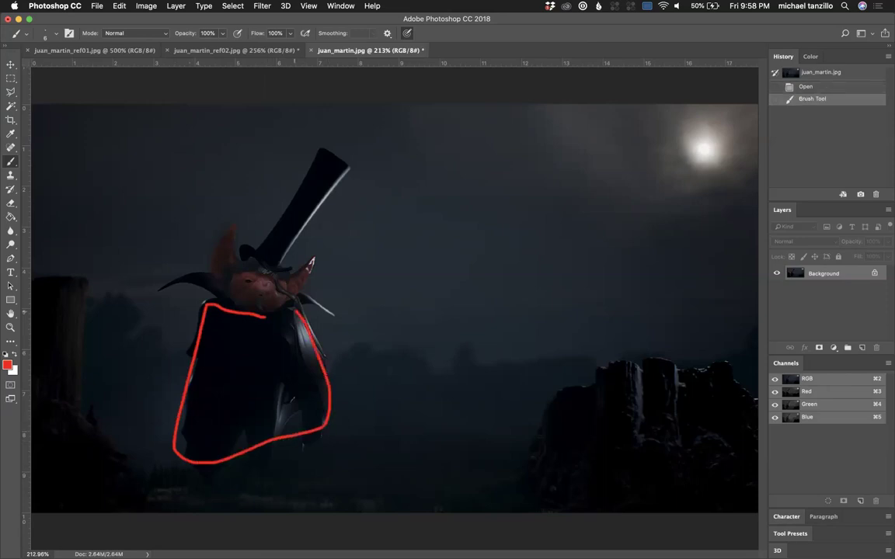
key("super+z")
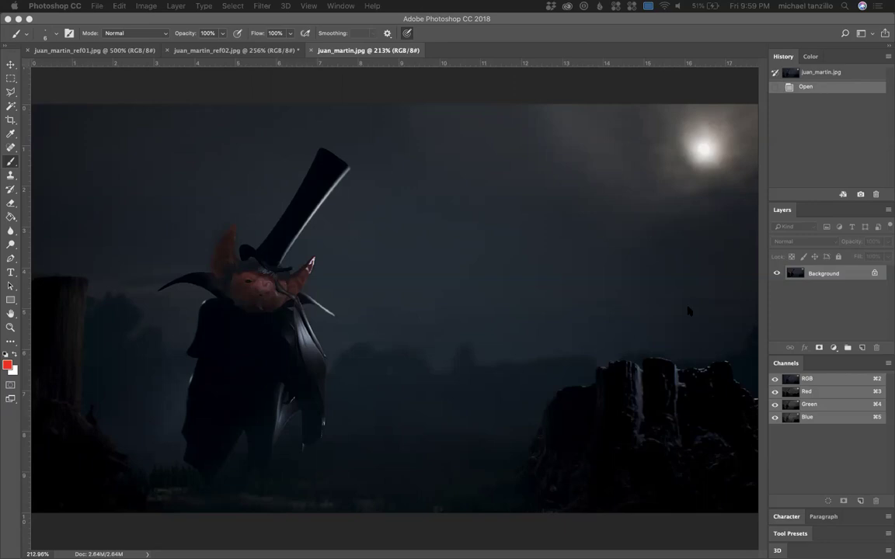
key("super+Tab")
left_click_drag(539, 294, 464, 155)
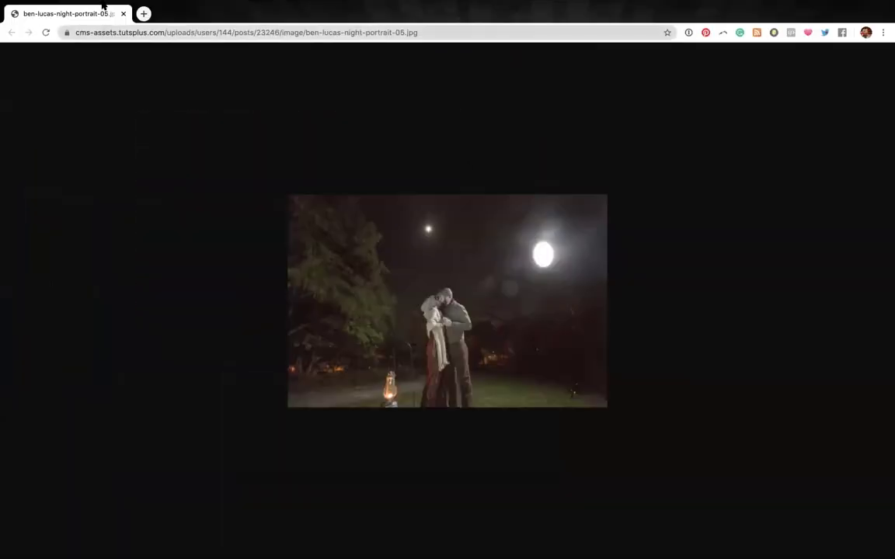